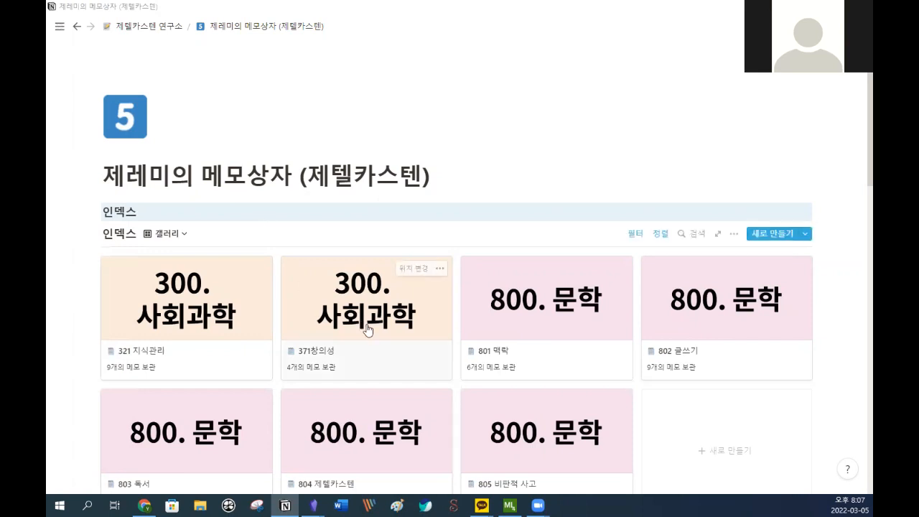
Switch the 인덱스 database from the gallery to the 기본 보기 table view.
scroll(367, 329, "down", 1)
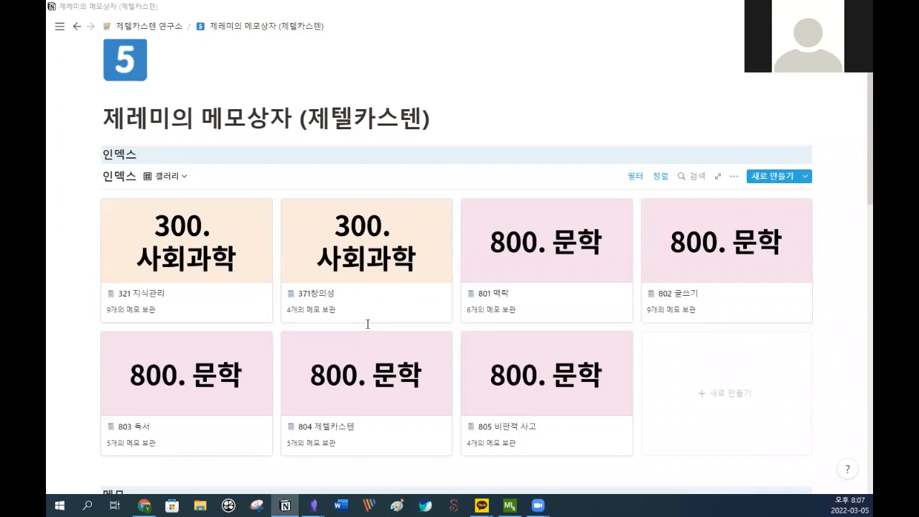
left_click(170, 178)
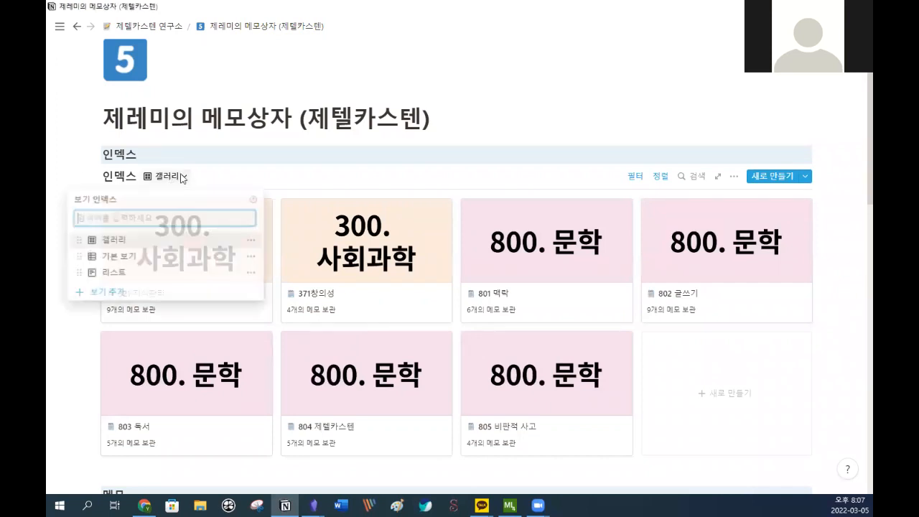
left_click(165, 255)
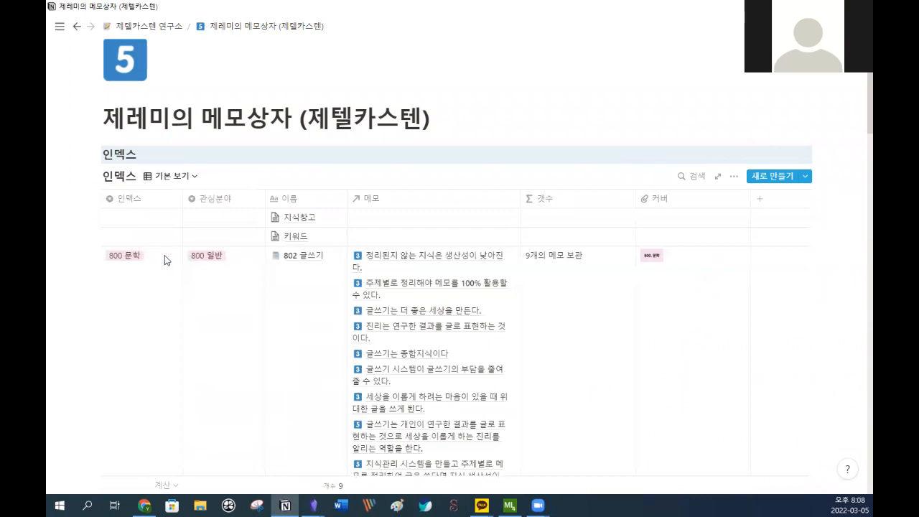
Examine the 인덱스, 관심분야, 이름 and 메모 columns of every row in the 인덱스 table.
scroll(164, 255, "down", 1)
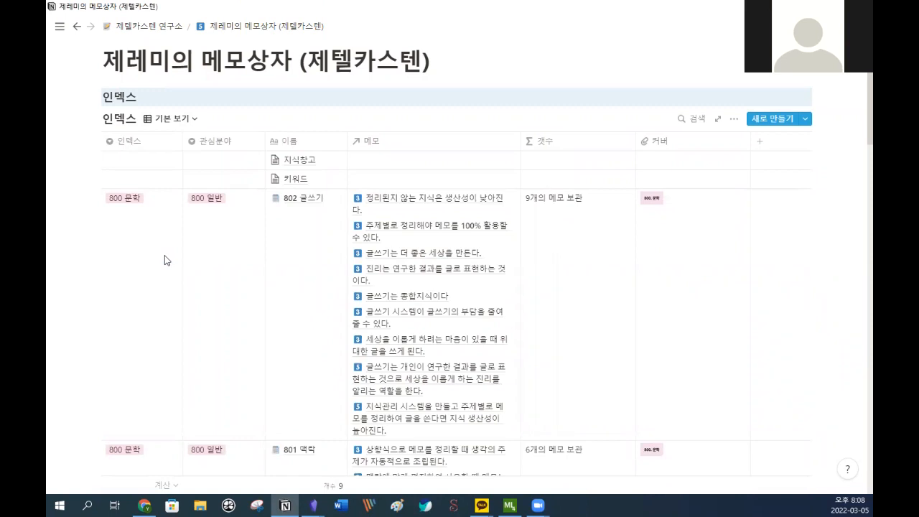
scroll(184, 291, "down", 1)
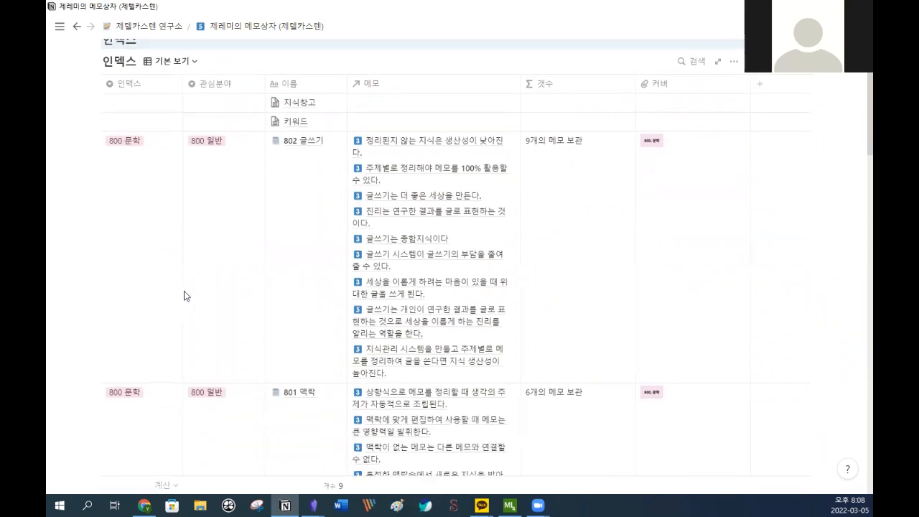
scroll(184, 295, "down", 3)
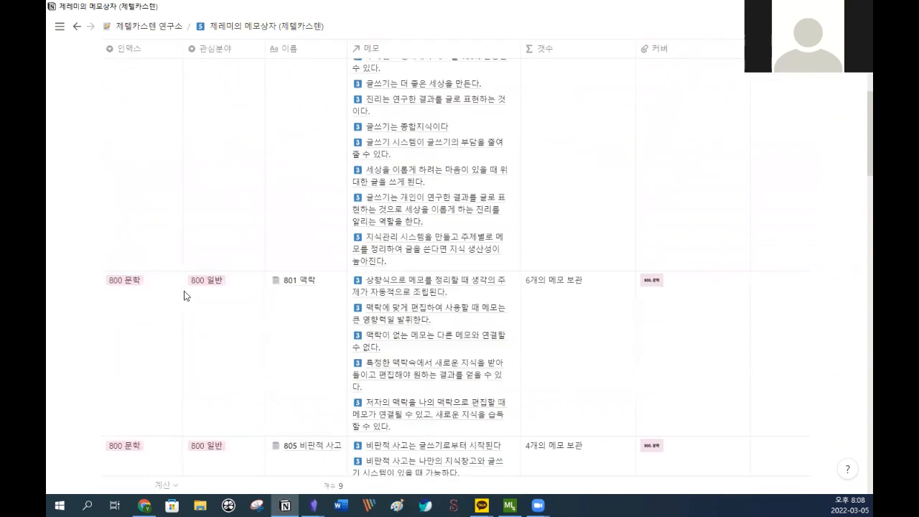
scroll(240, 336, "down", 4)
scroll(240, 333, "up", 7)
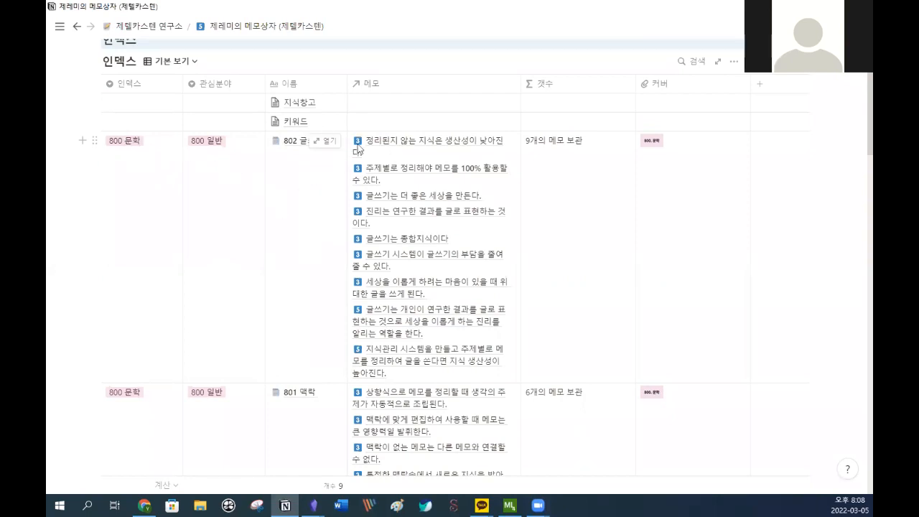
scroll(319, 310, "down", 1)
scroll(319, 310, "down", 5)
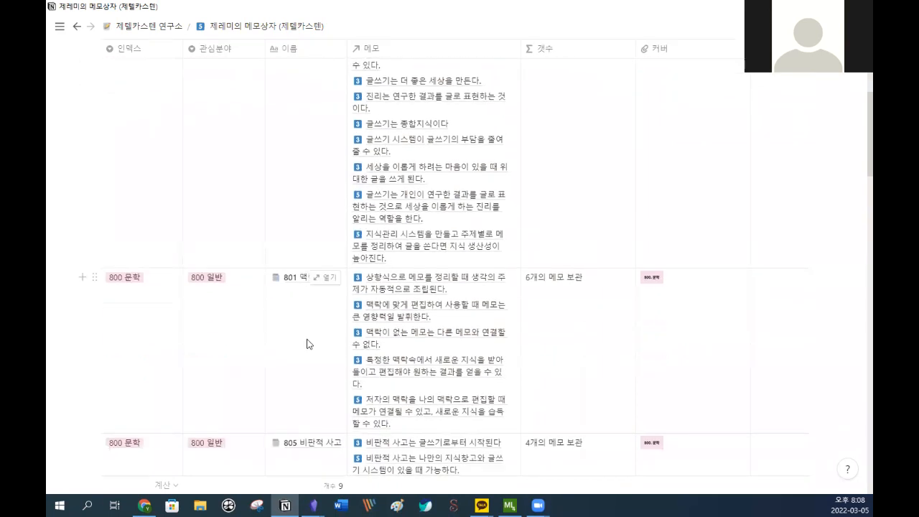
scroll(311, 376, "down", 3)
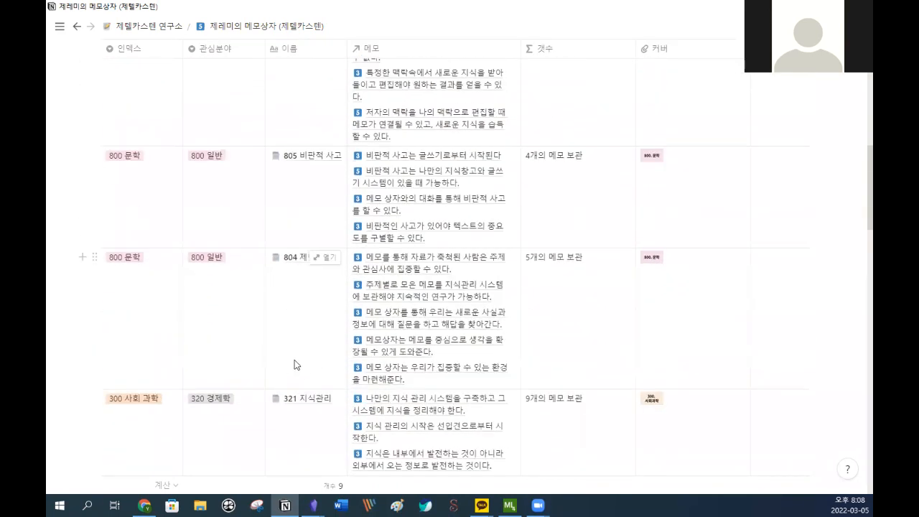
scroll(189, 349, "down", 1)
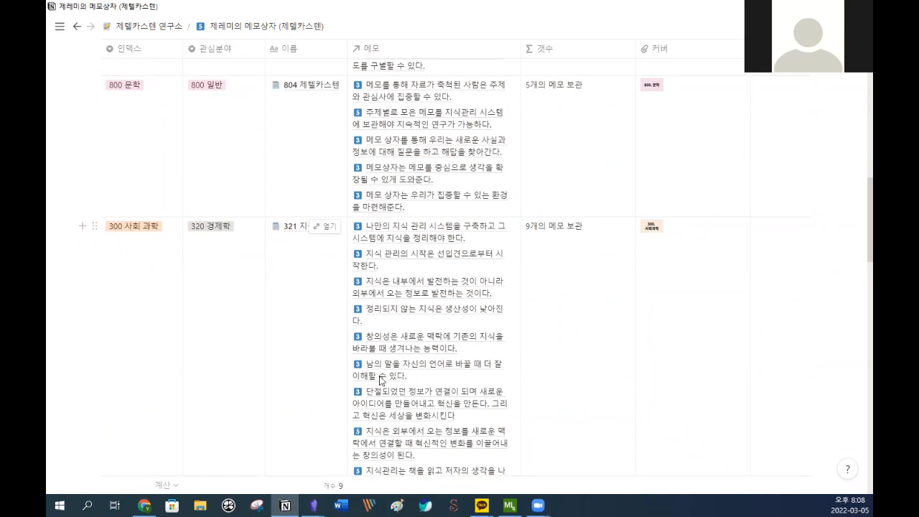
scroll(384, 376, "down", 3)
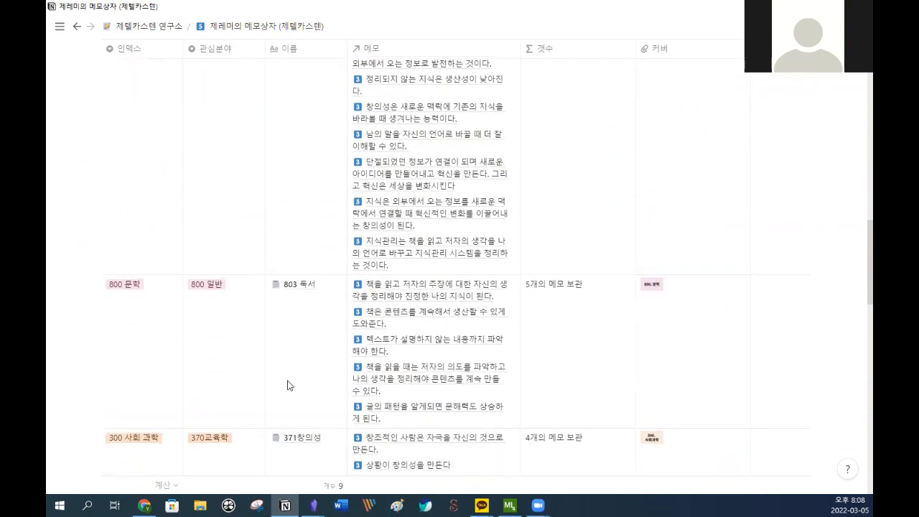
scroll(174, 363, "down", 2)
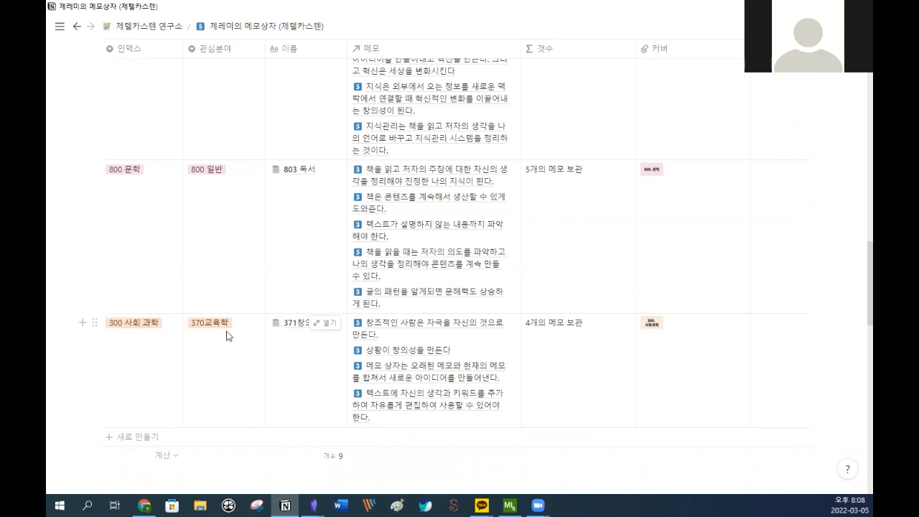
scroll(253, 353, "up", 10)
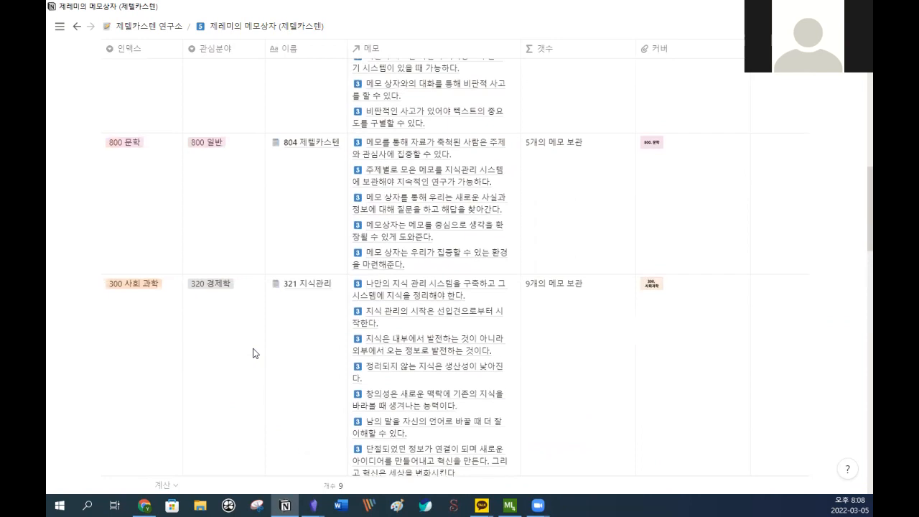
scroll(270, 365, "up", 8)
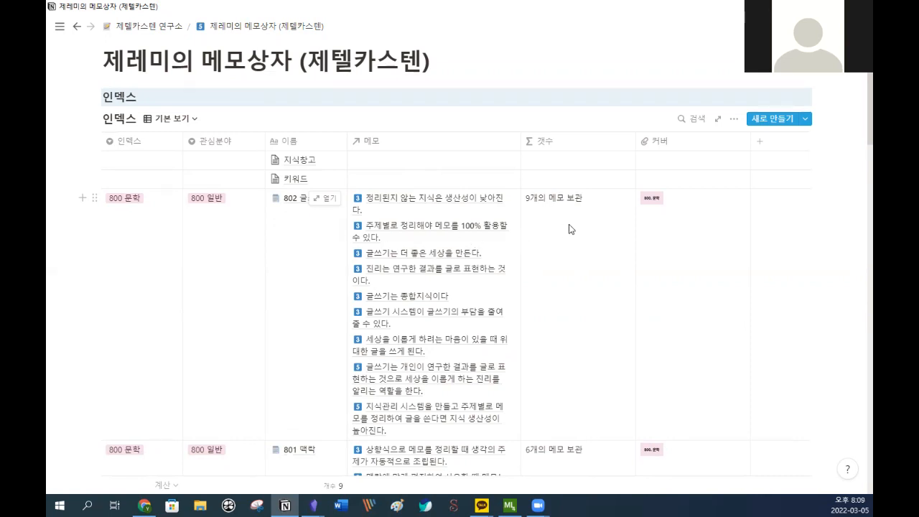
Inspect the 갯수 formula in the 802 글쓰기 row and compare the rows' counts with their linked memos.
left_click(564, 248)
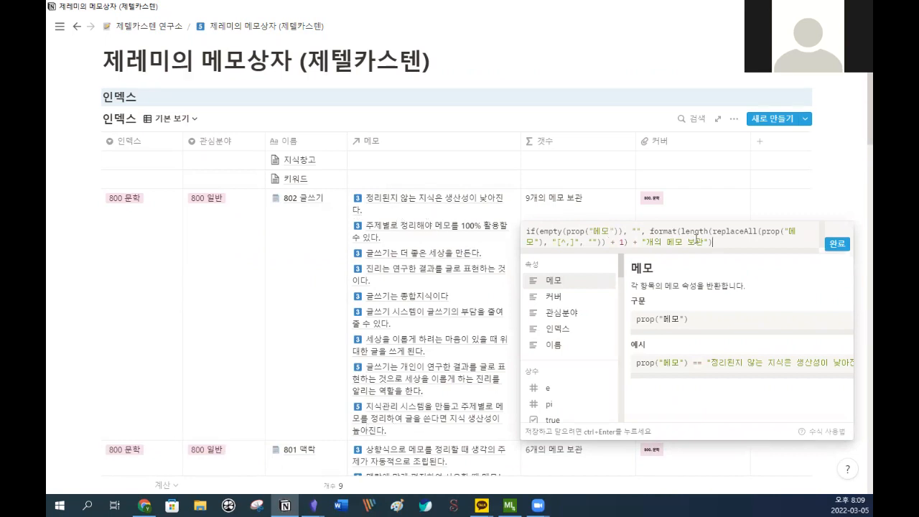
left_click(531, 206)
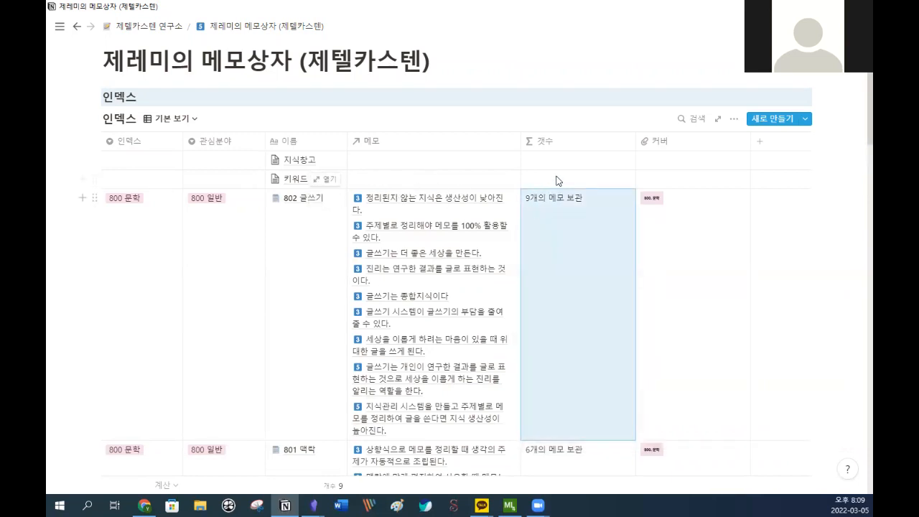
scroll(568, 293, "down", 2)
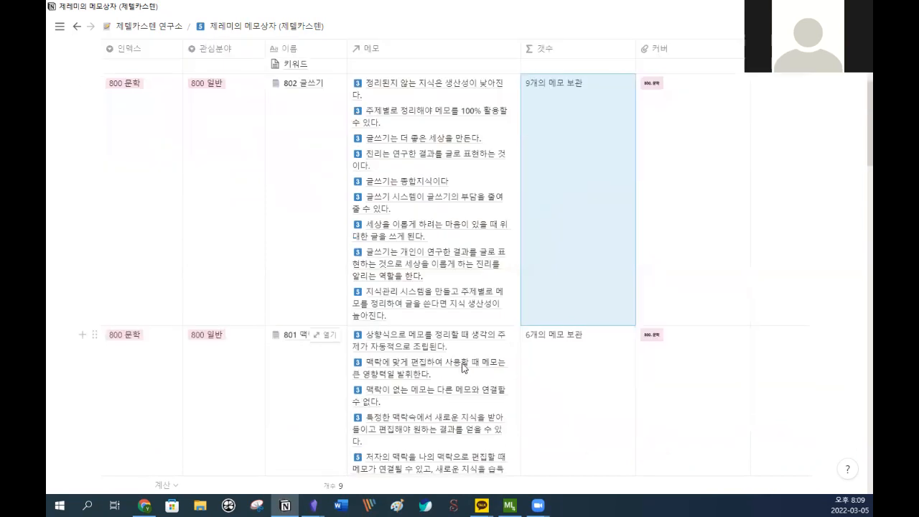
scroll(467, 367, "down", 1)
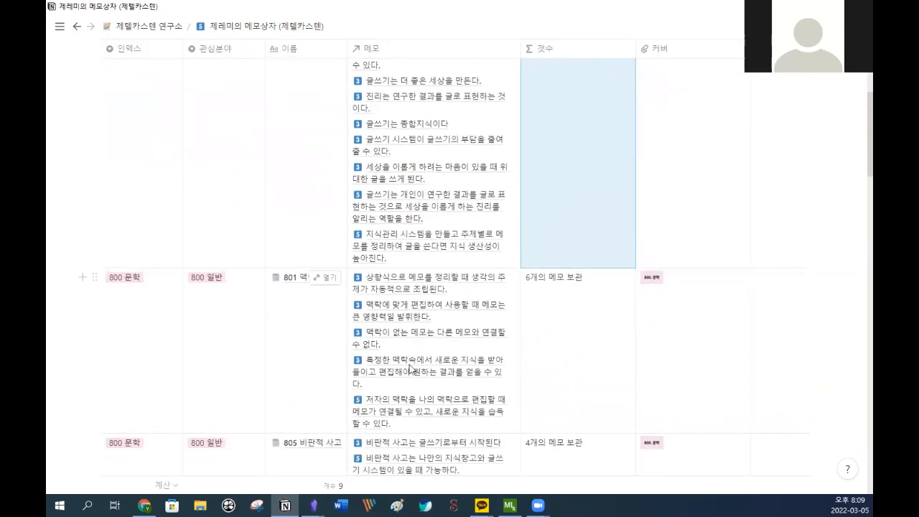
scroll(549, 367, "down", 2)
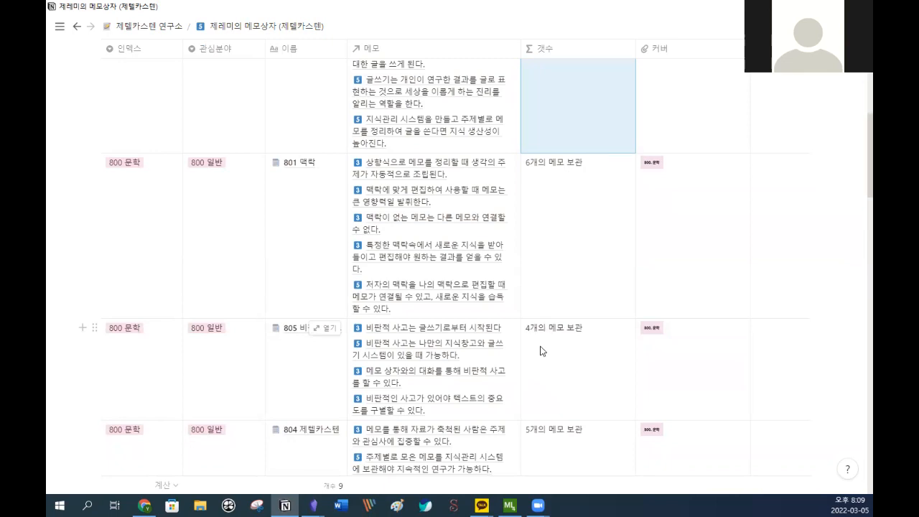
scroll(537, 363, "down", 3)
scroll(535, 366, "up", 2)
scroll(533, 366, "up", 10)
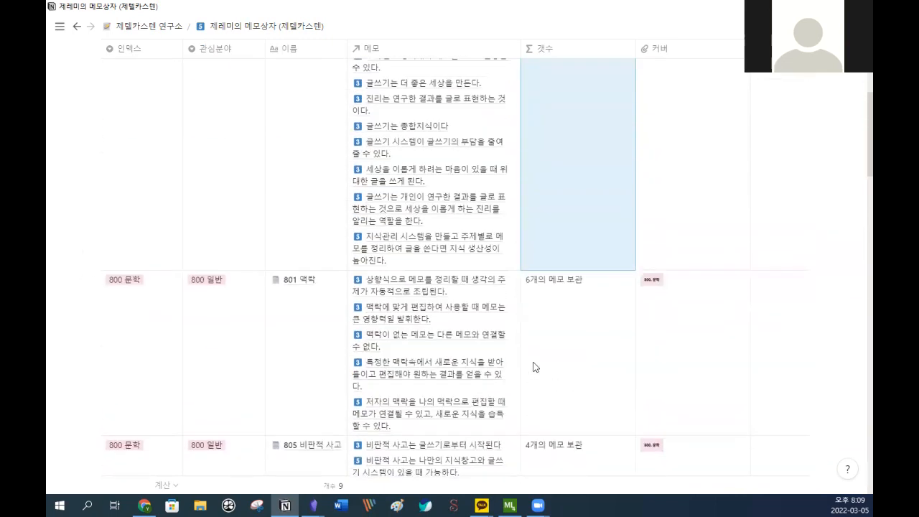
scroll(197, 295, "down", 15)
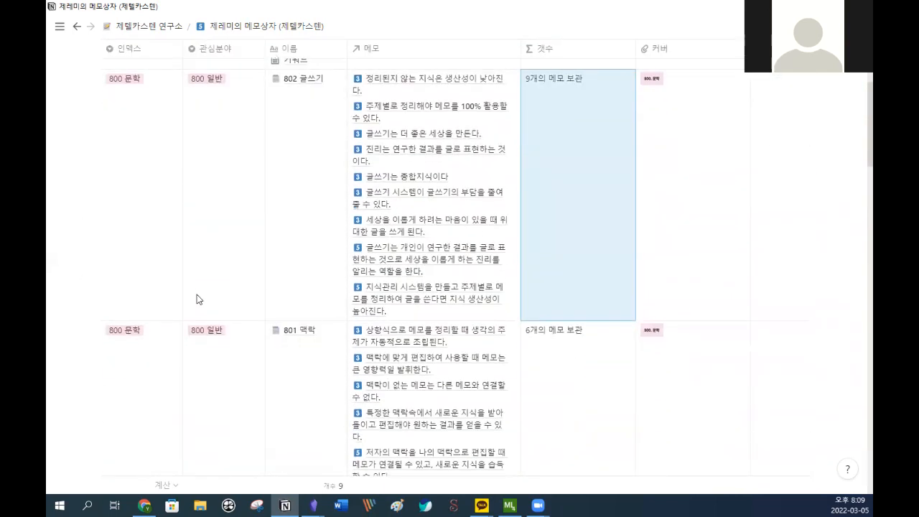
scroll(219, 164, "up", 6)
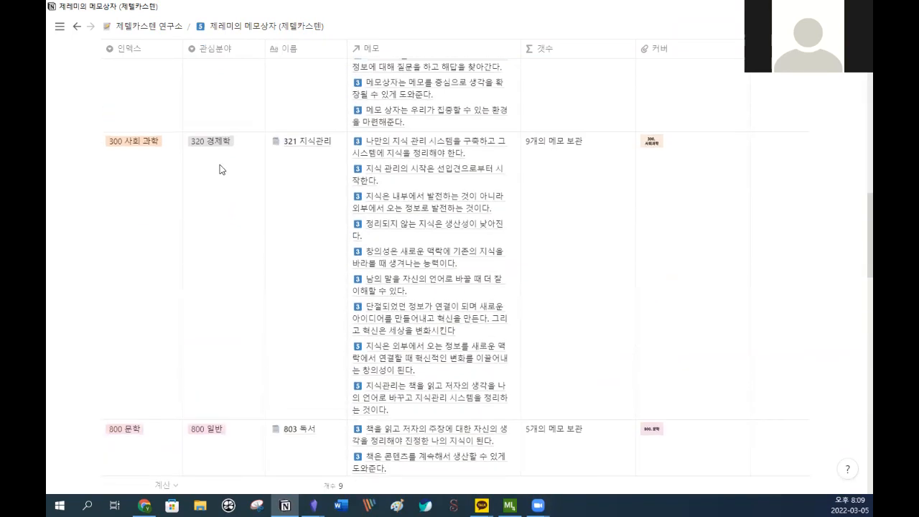
Reopen the 제레미의 메모상자 page and view the cover image attached to the 802 글쓰기 row.
left_click(173, 29)
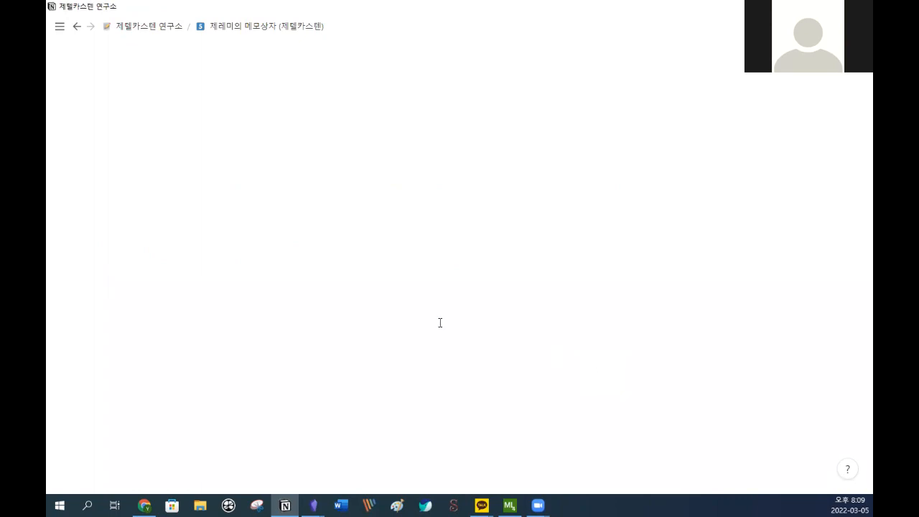
left_click(653, 317)
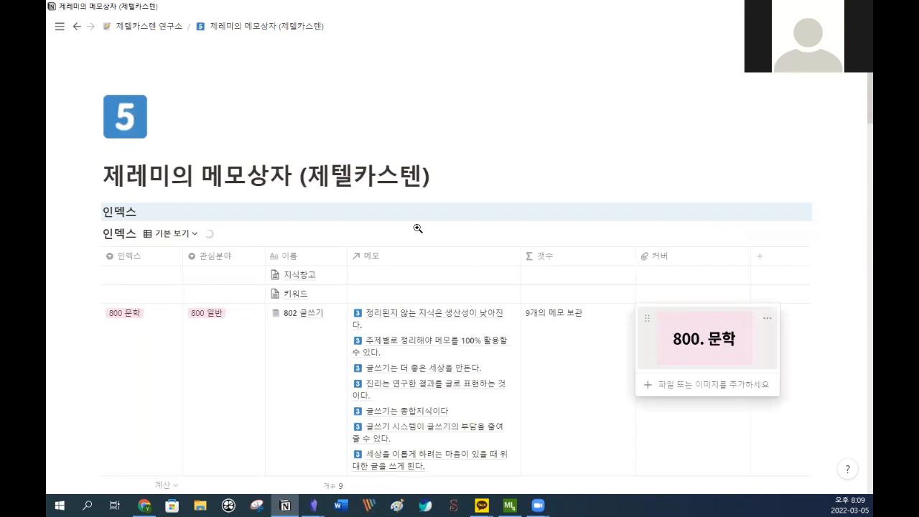
Switch the 인덱스 database to the 갤러리 view and look over its topic cards.
left_click(180, 235)
left_click(181, 237)
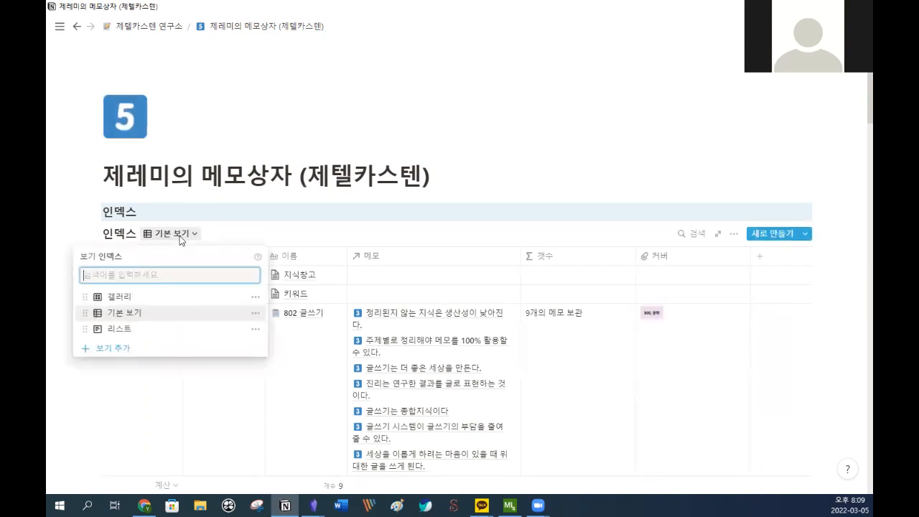
left_click(147, 298)
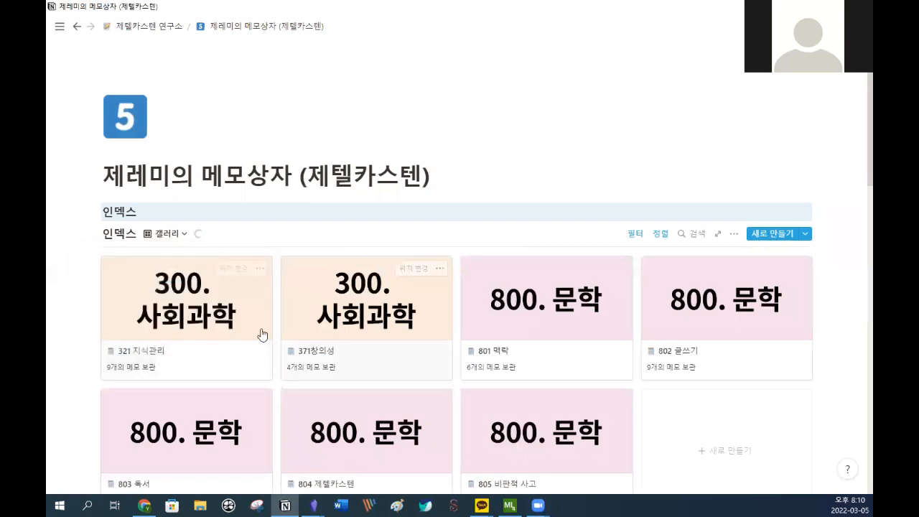
scroll(307, 331, "down", 1)
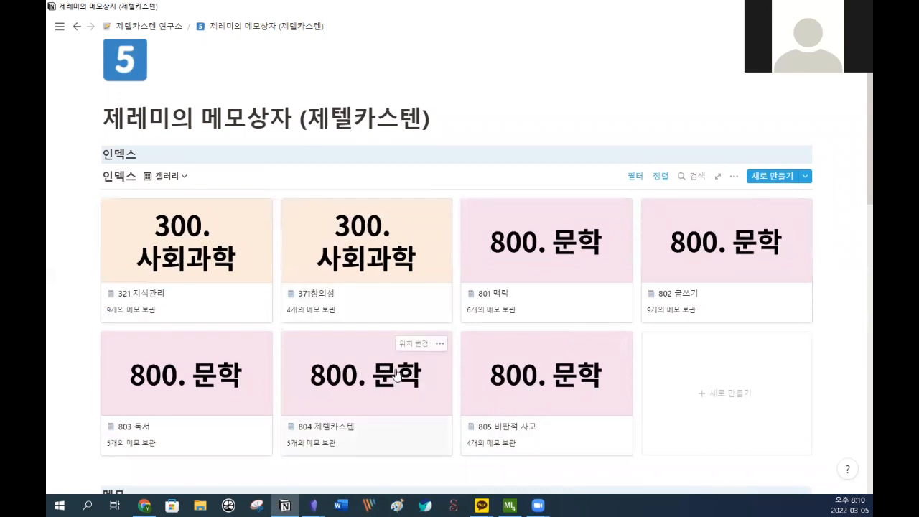
scroll(229, 366, "down", 1)
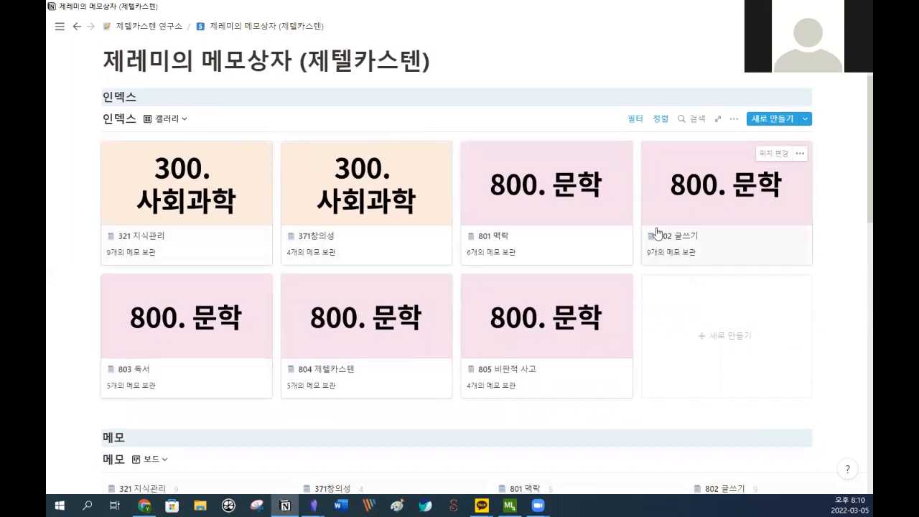
Return the 인덱스 database to the 기본 보기 table view and add a new empty row at its end.
left_click(170, 119)
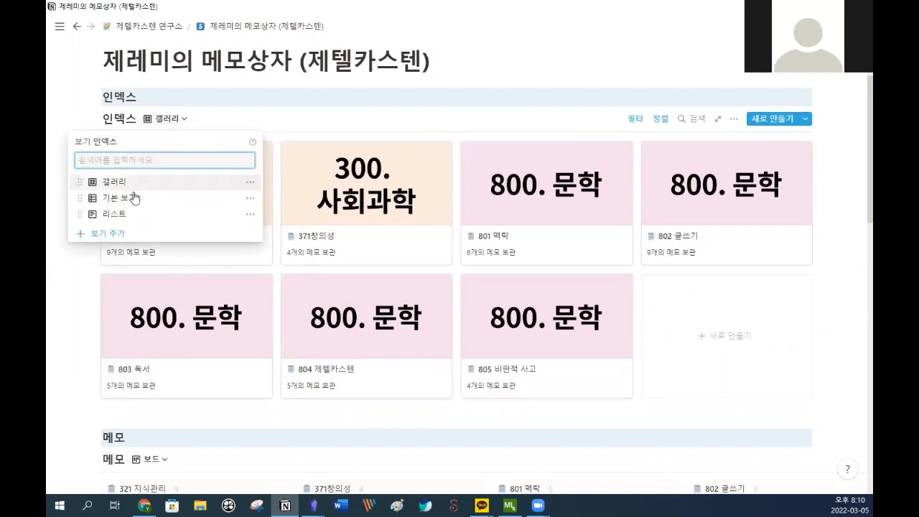
left_click(197, 208)
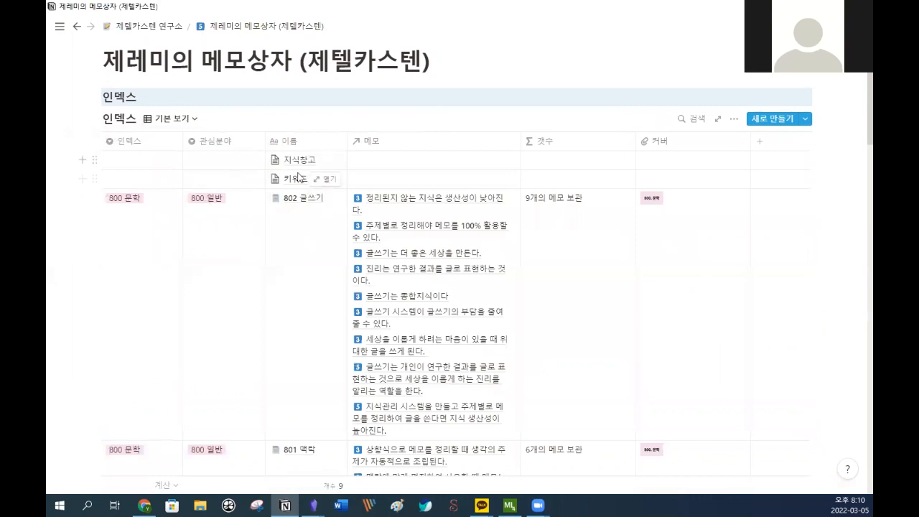
scroll(290, 264, "down", 3)
scroll(290, 264, "down", 15)
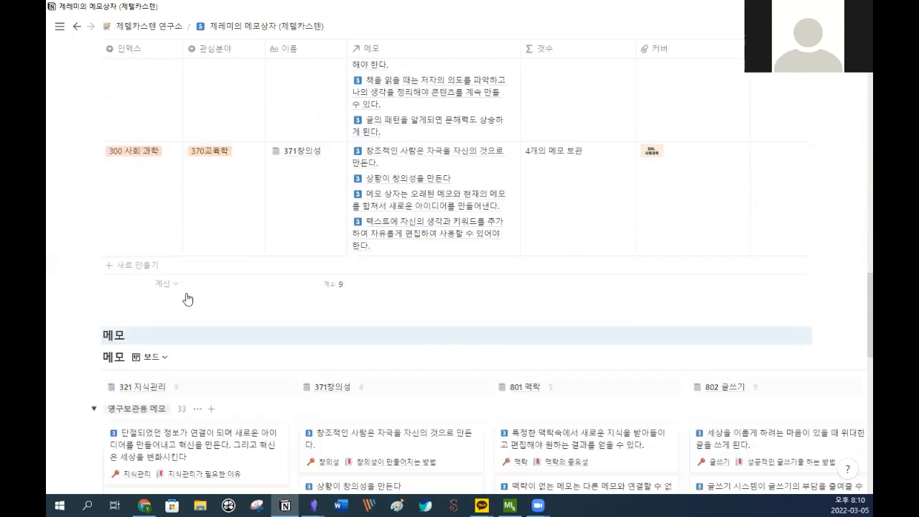
left_click(135, 267)
key("Escape")
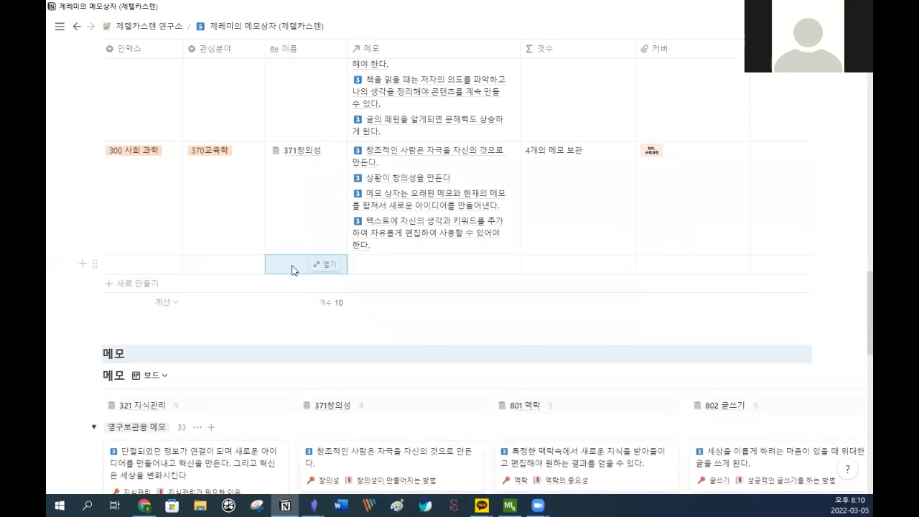
Set the 인덱스 property of the new row to 100 철학.
left_click(304, 266)
left_click(147, 267)
left_click(145, 264)
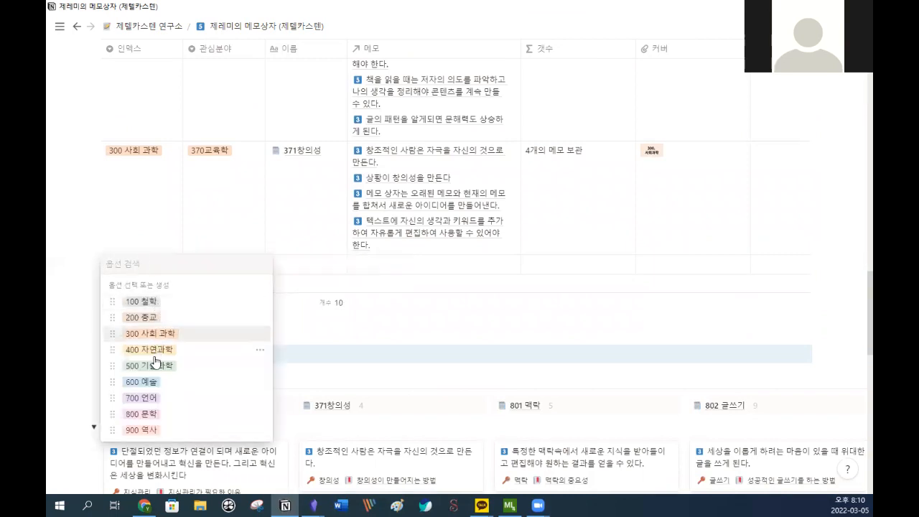
left_click(154, 300)
Create the option 180심리학 in the 관심분야 property of the new 100 철학 row.
left_click(219, 261)
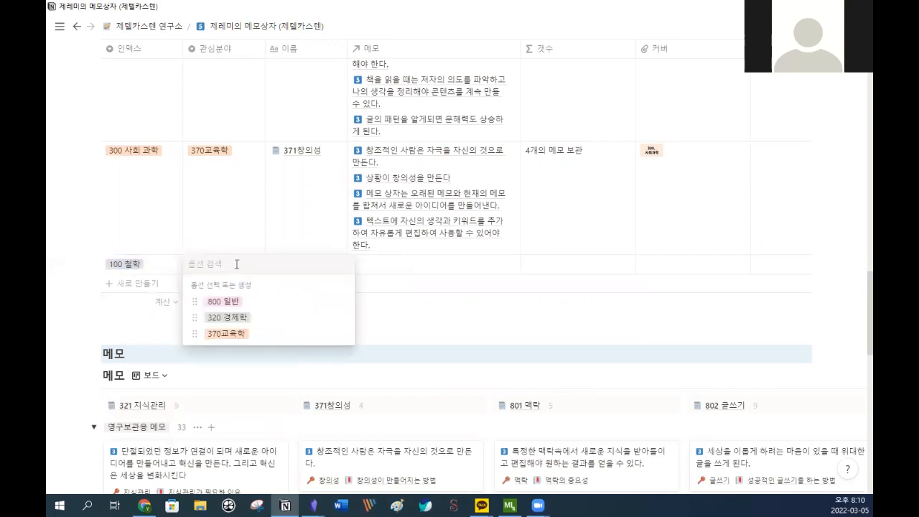
type("180심리학")
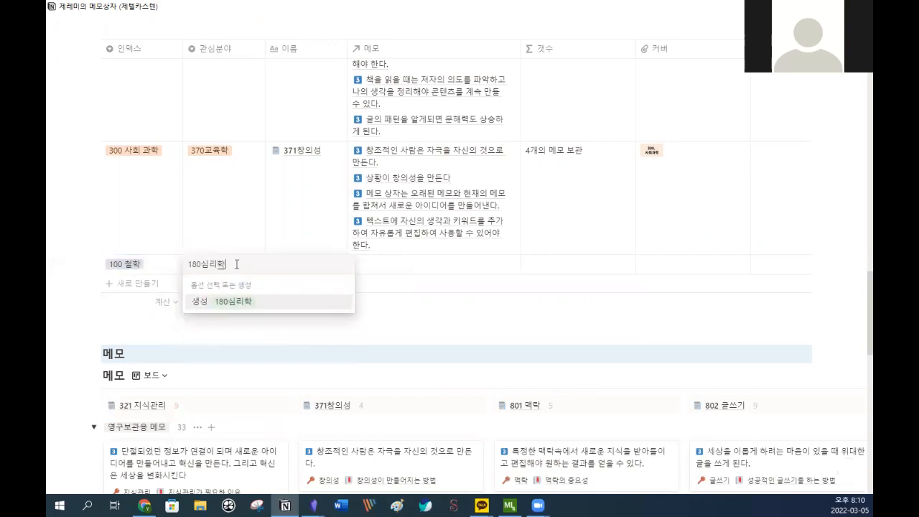
key("Return")
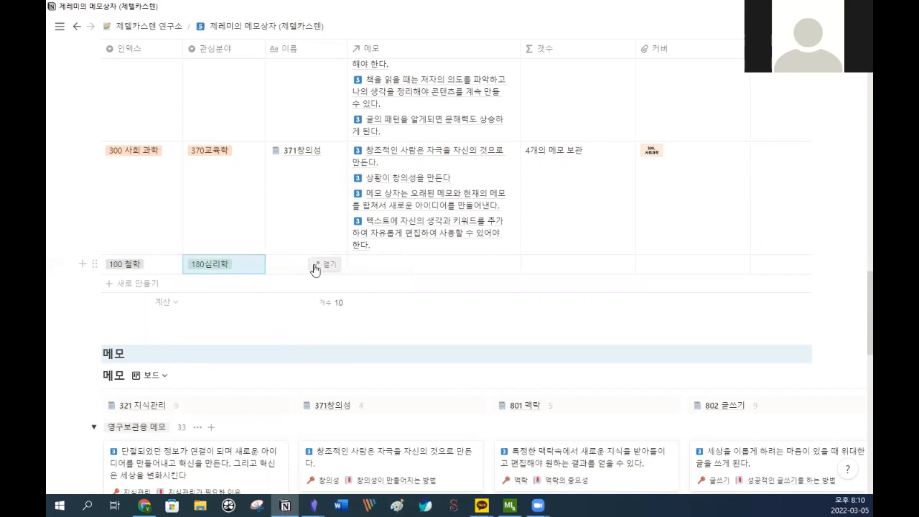
Name the new 100 철학 row 181감정.
left_click(295, 266)
type("181감정")
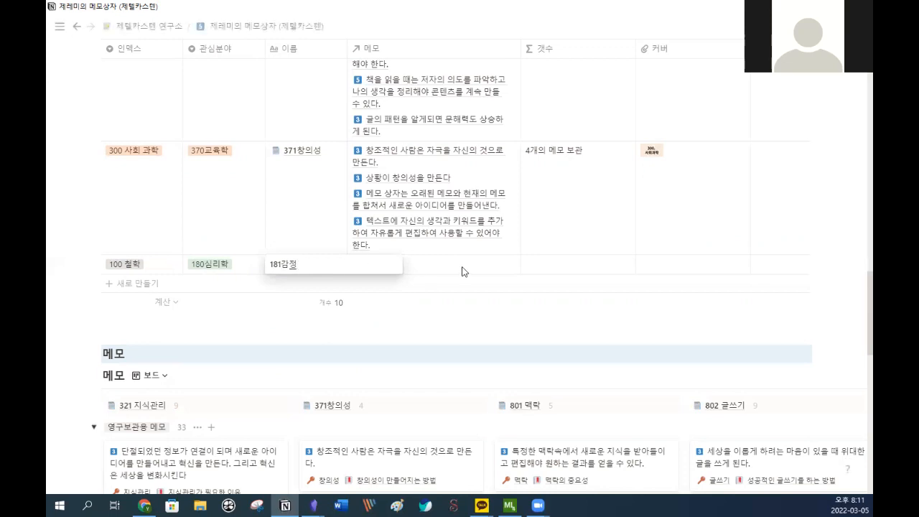
key("Return")
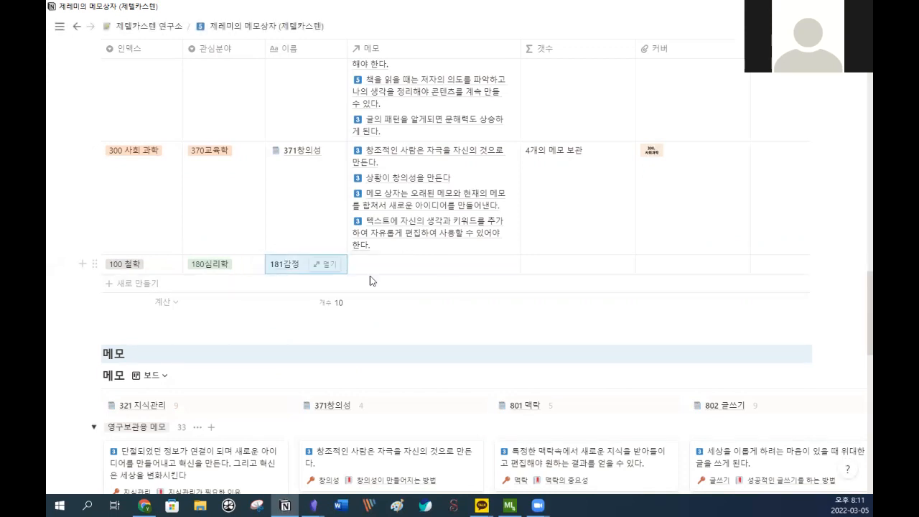
left_click(665, 264)
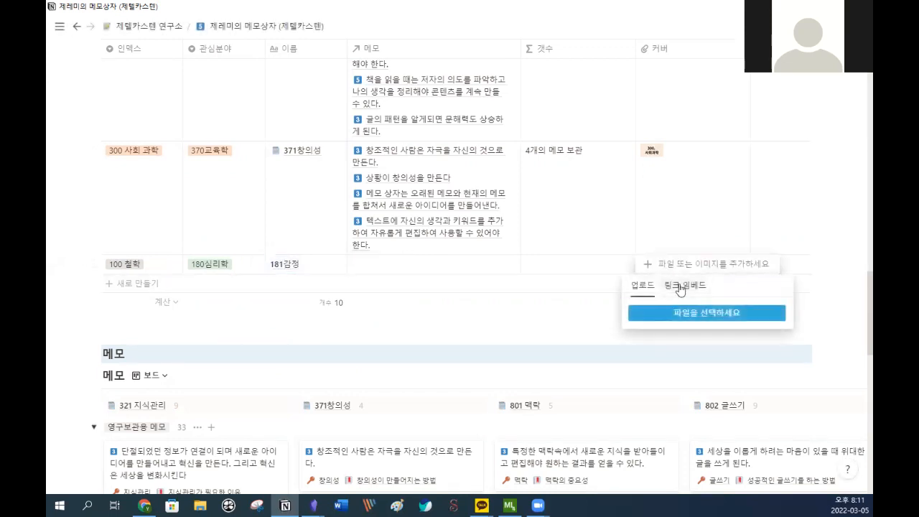
left_click(361, 270)
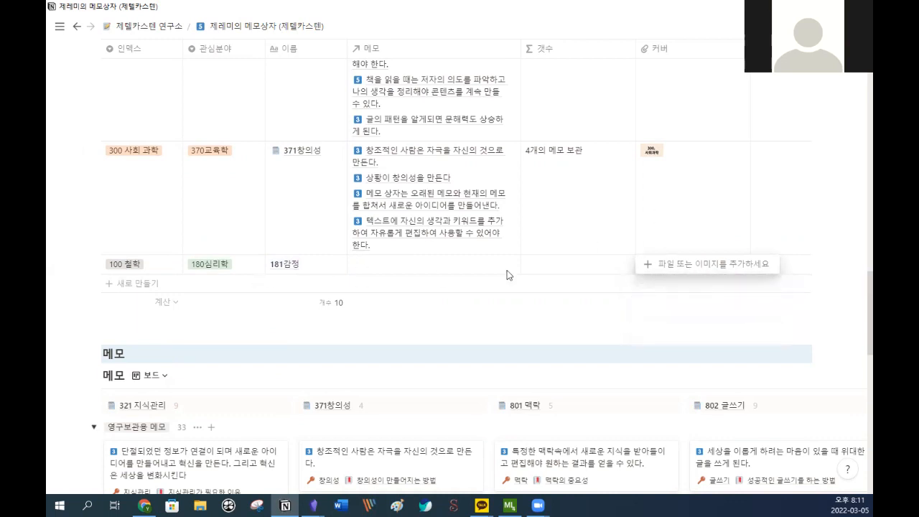
key("Escape")
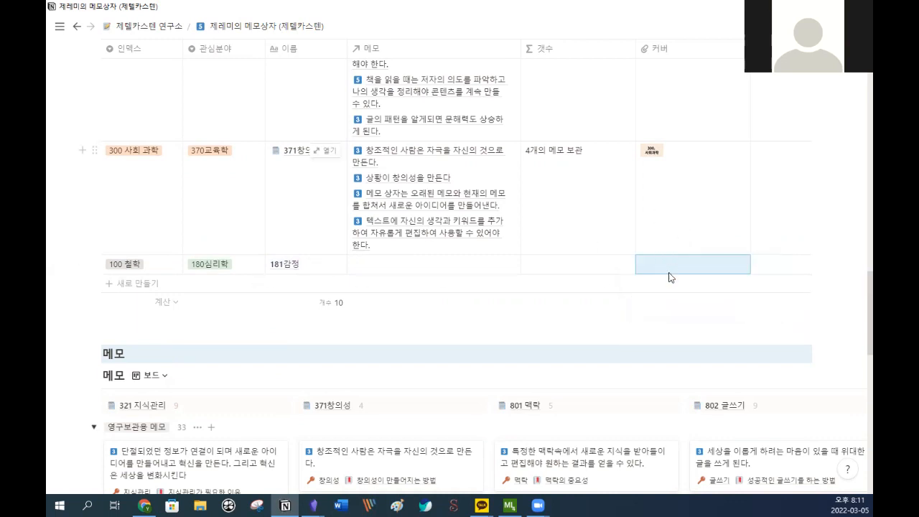
left_click(282, 264)
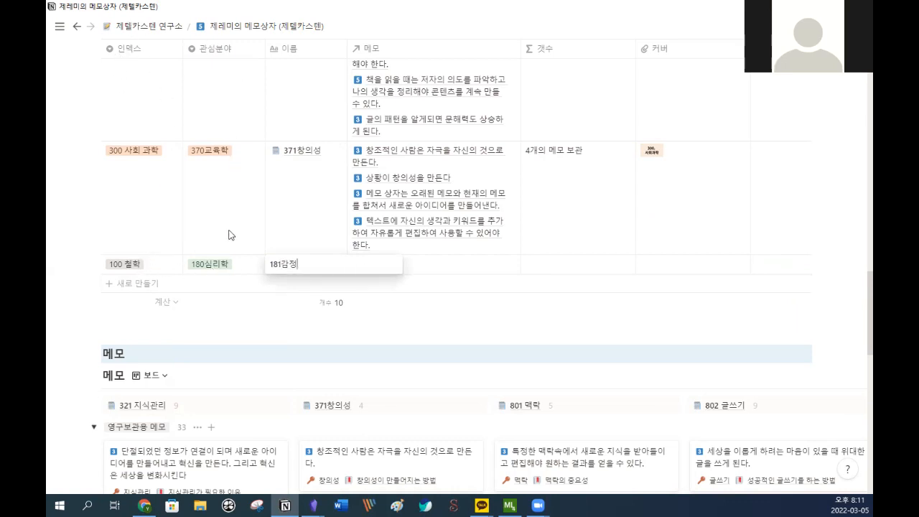
key("Escape")
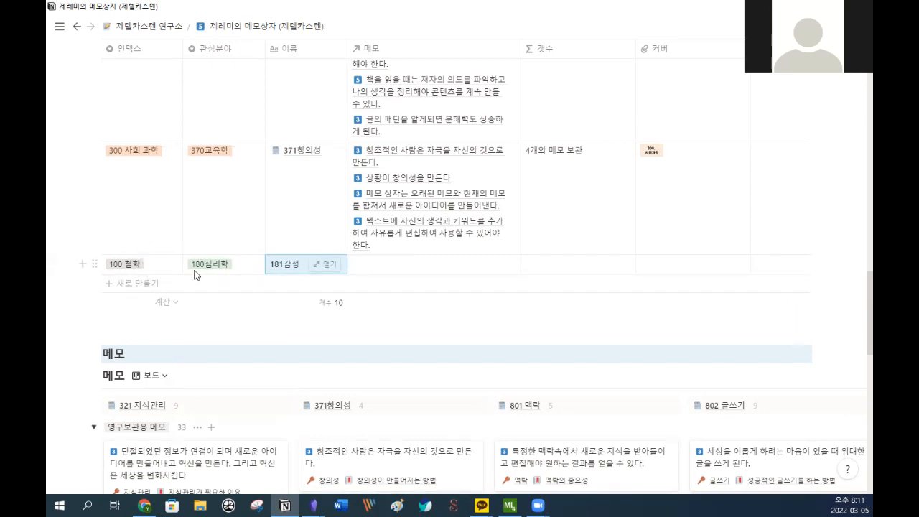
Rename the new 100 철학 row as 181의사소통.
left_click(299, 264)
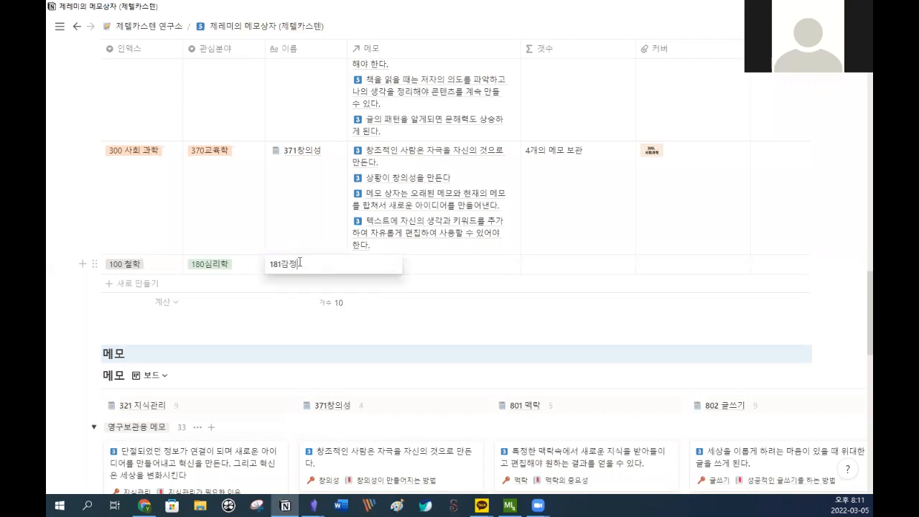
key("BackSpace")
key("BackSpace")
type("의사소통")
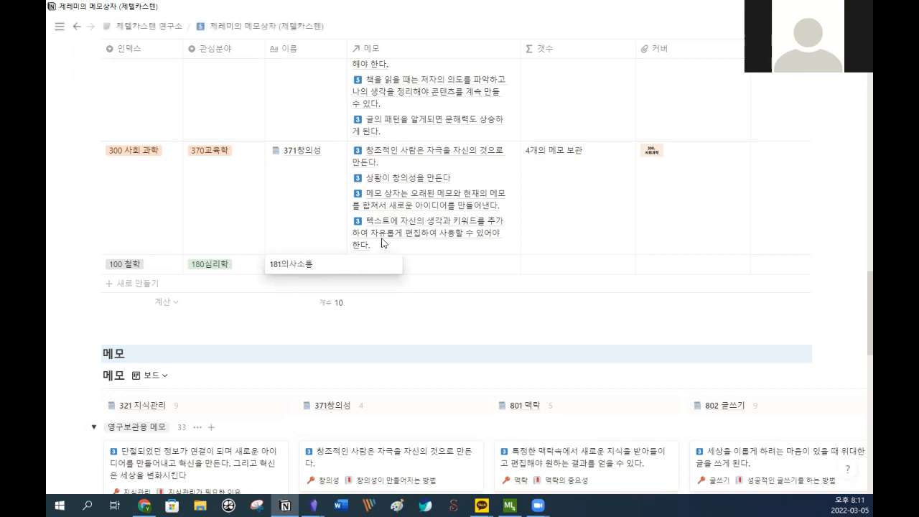
key("Return")
left_click(413, 270)
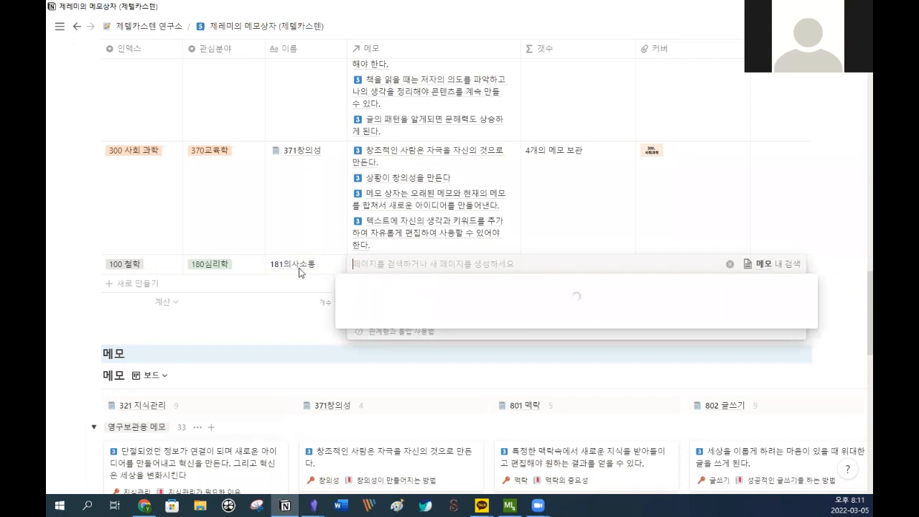
key("Escape")
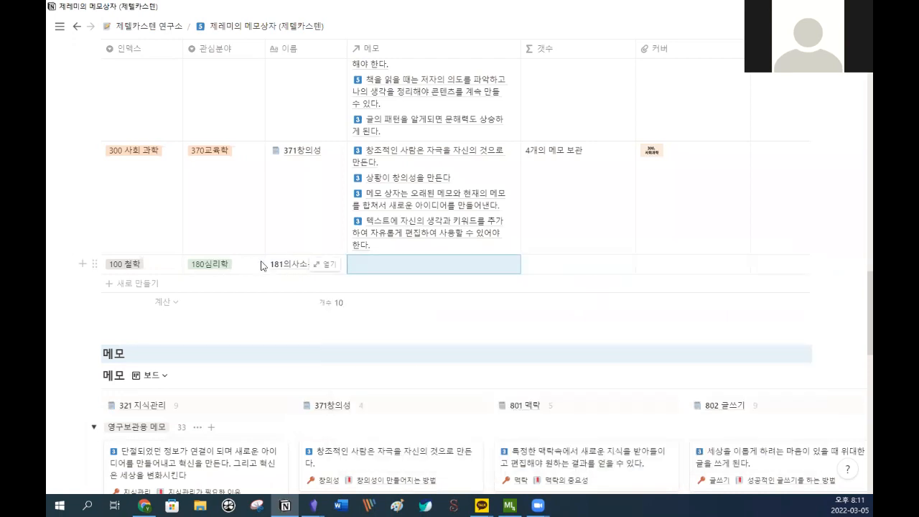
Switch the 인덱스 database to the 갤러리 view and look over the cards, including the new 181의사소통 entry.
scroll(182, 225, "up", 3)
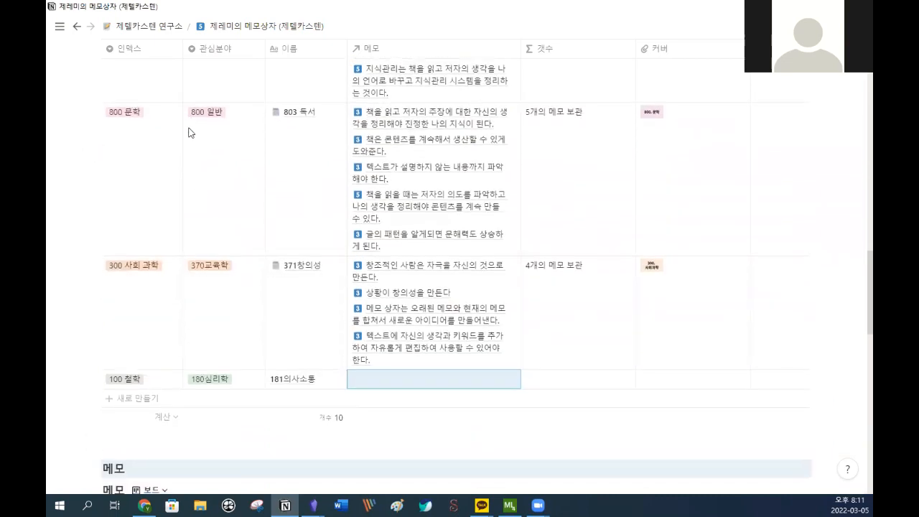
scroll(187, 172, "up", 8)
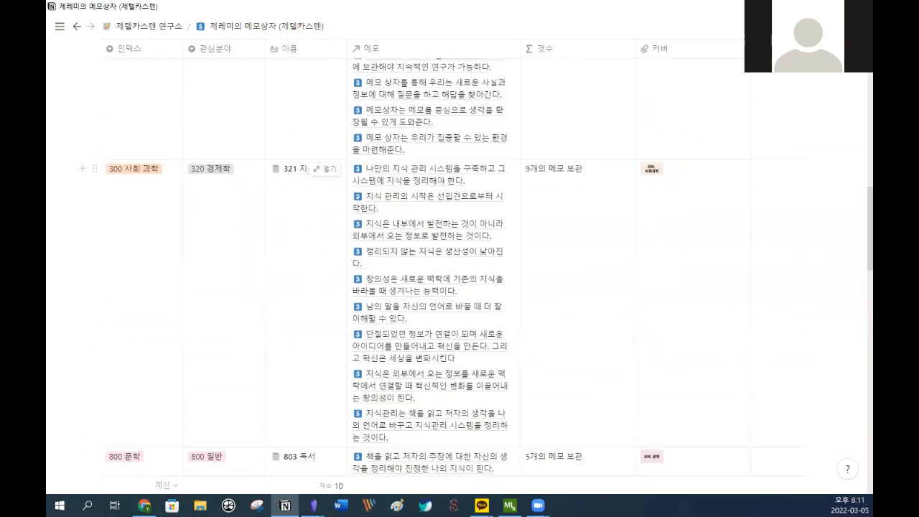
left_click(538, 505)
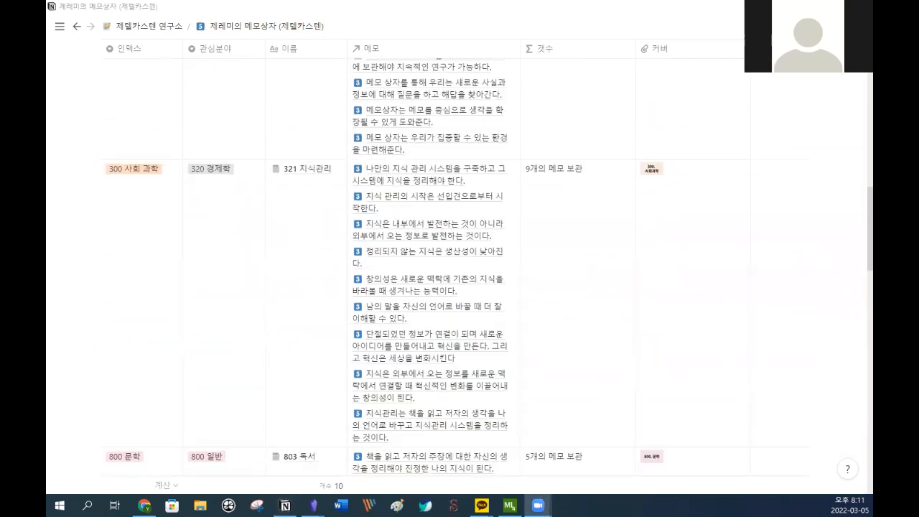
scroll(222, 180, "up", 20)
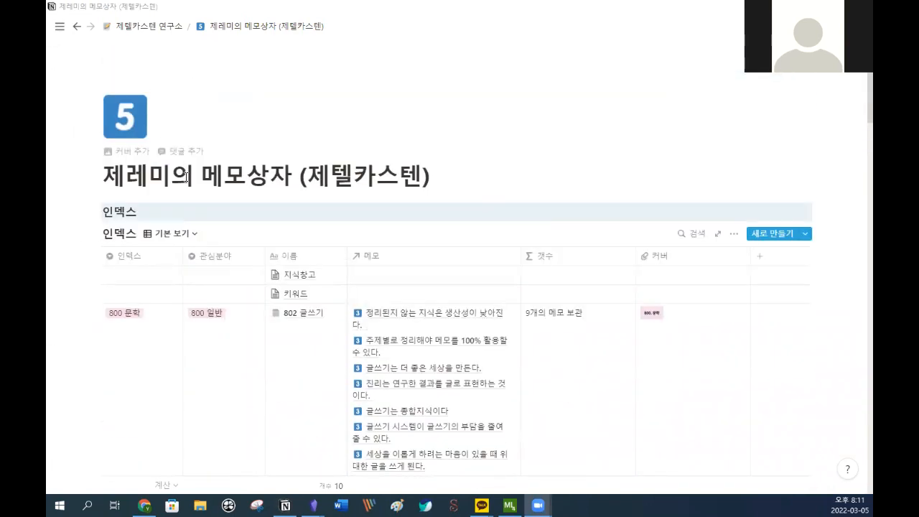
left_click(171, 233)
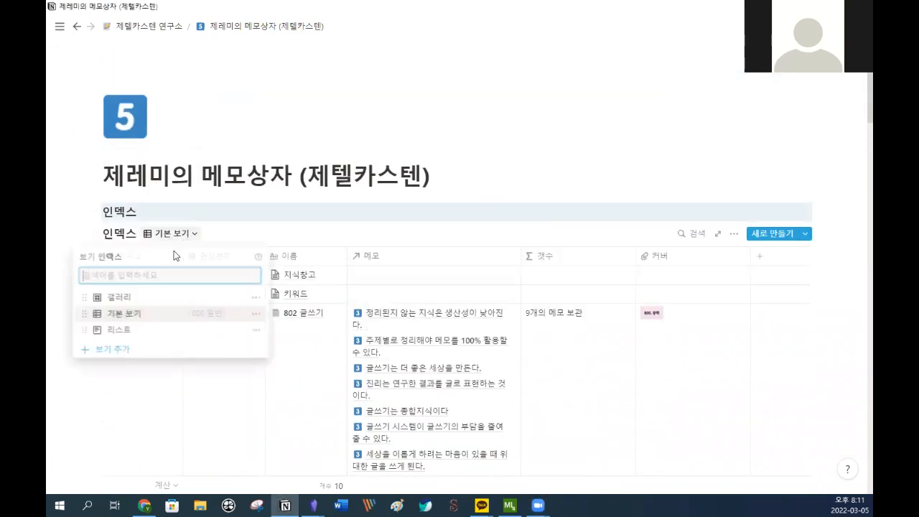
left_click(204, 304)
scroll(222, 297, "down", 3)
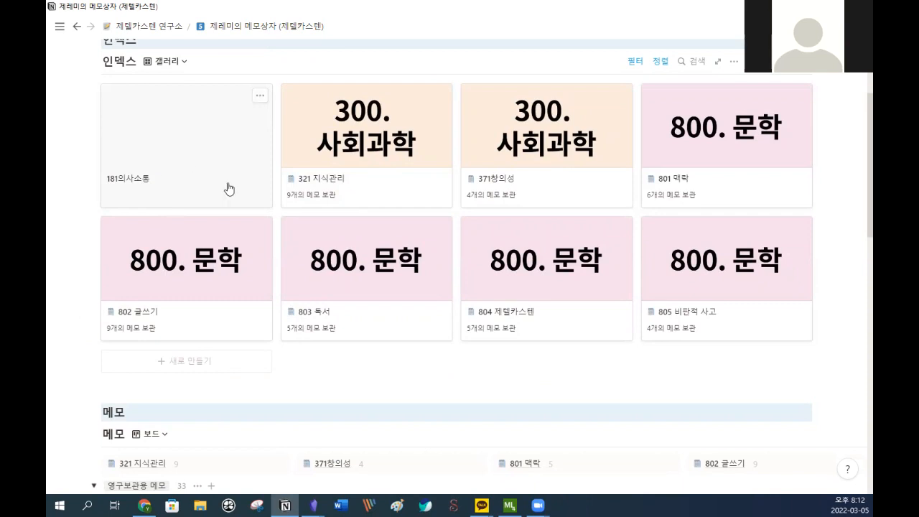
left_click(176, 64)
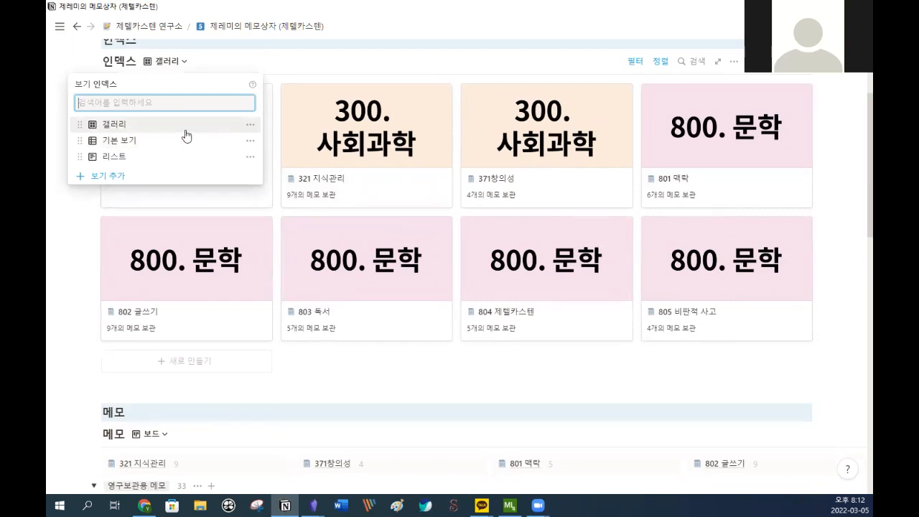
left_click(289, 65)
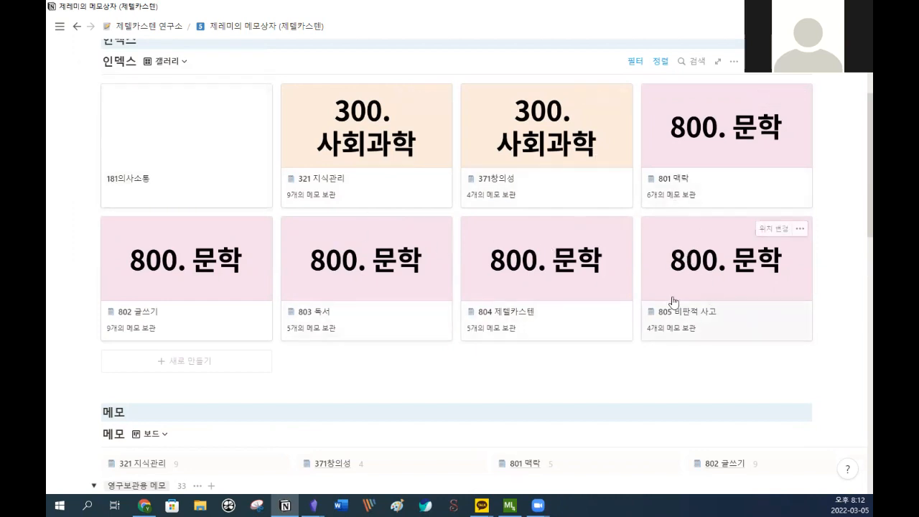
Open the 804 제텔카스텐 card and move the linked memo starting with 주제별로 모은 메모를 to the end of its 메모 relation.
left_click(516, 303)
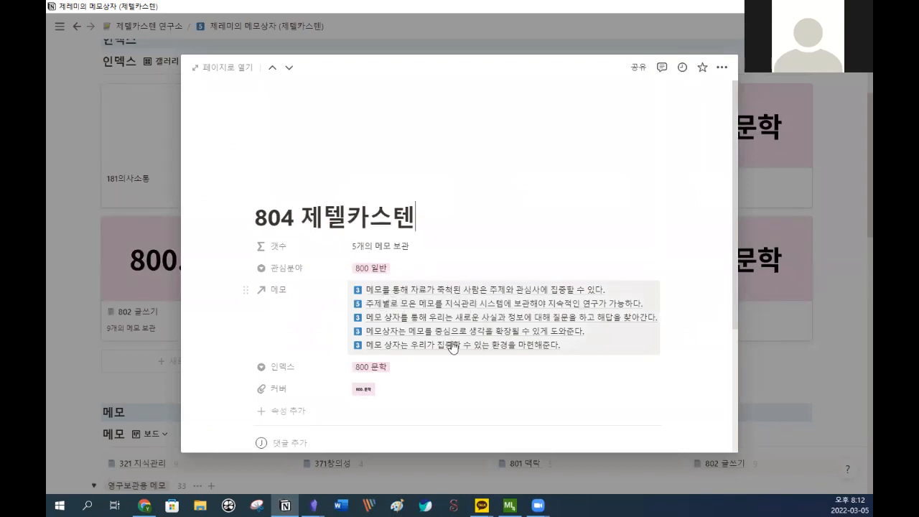
scroll(574, 352, "down", 3)
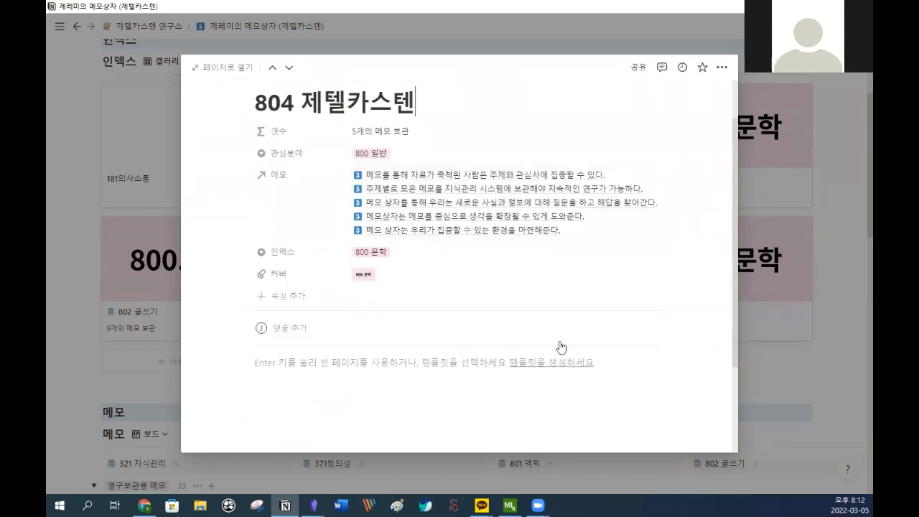
left_click(379, 244)
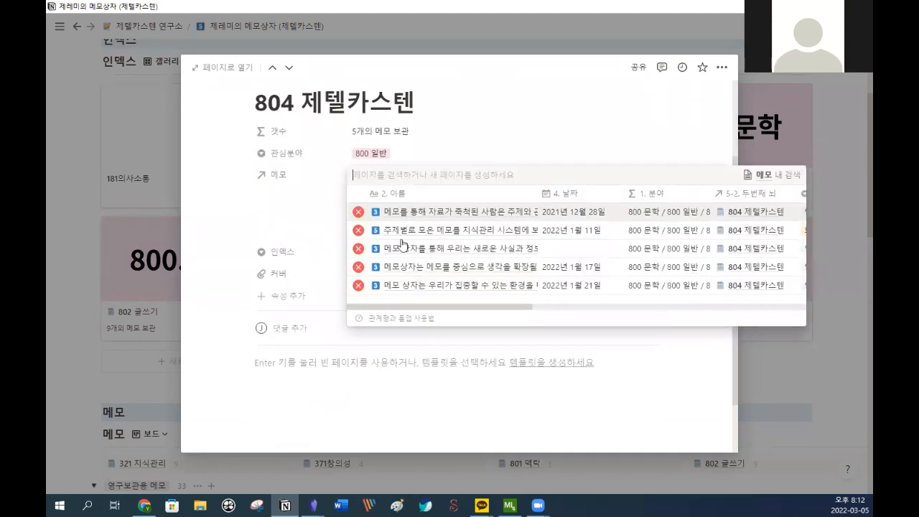
left_click_drag(439, 255, 412, 290)
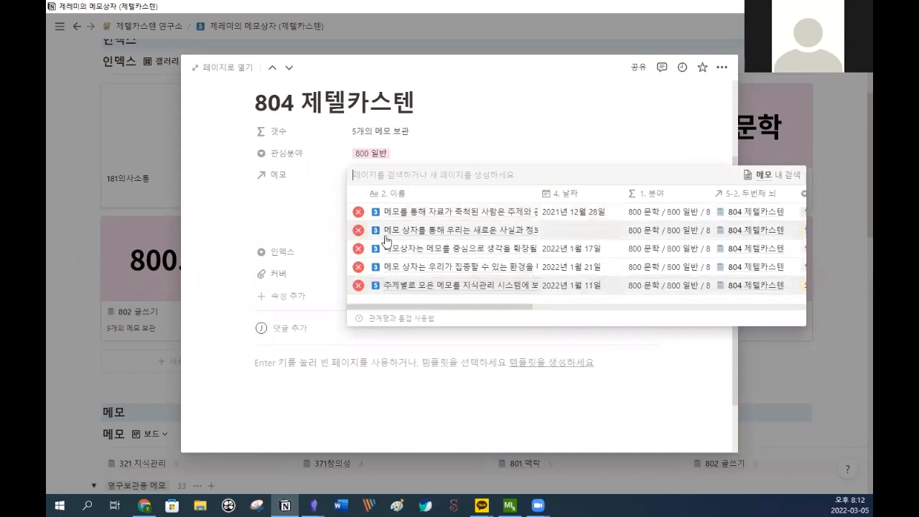
left_click(465, 164)
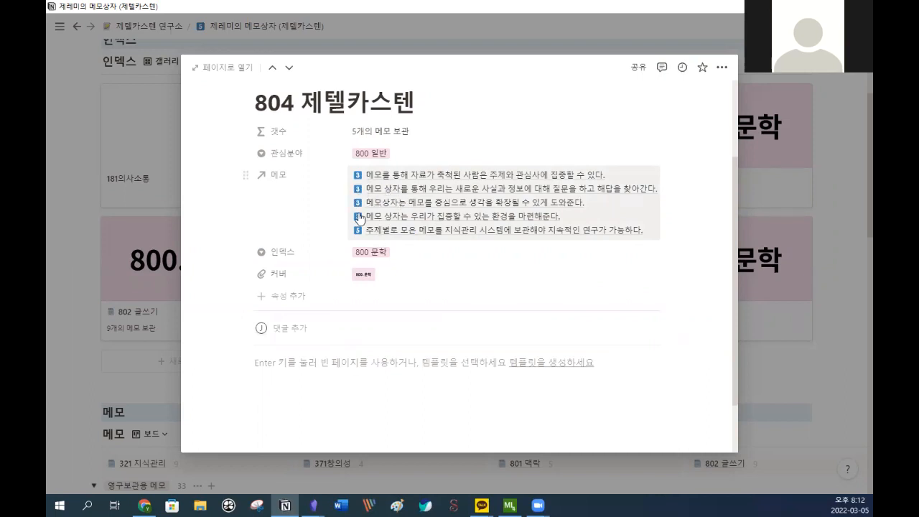
Review the title, properties and linked memos of the 804 제텔카스텐 page and close it.
scroll(409, 206, "up", 2)
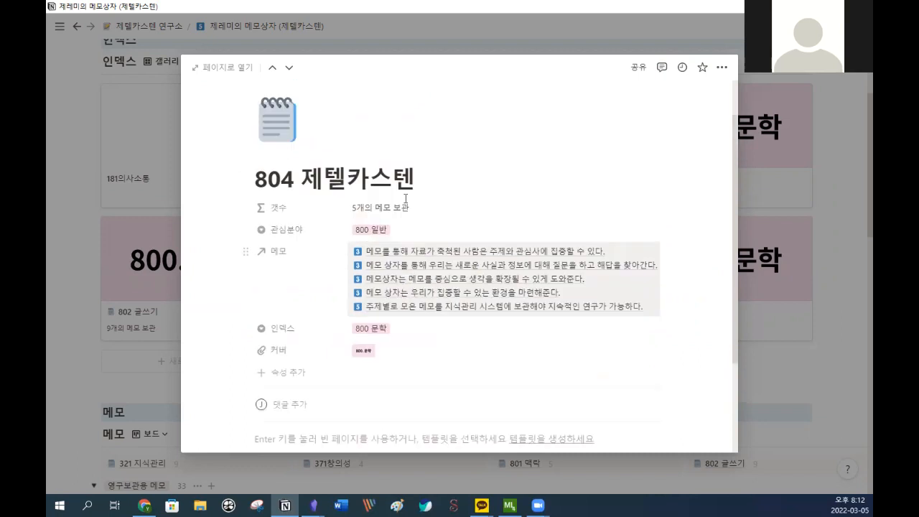
scroll(316, 215, "down", 2)
scroll(338, 223, "up", 2)
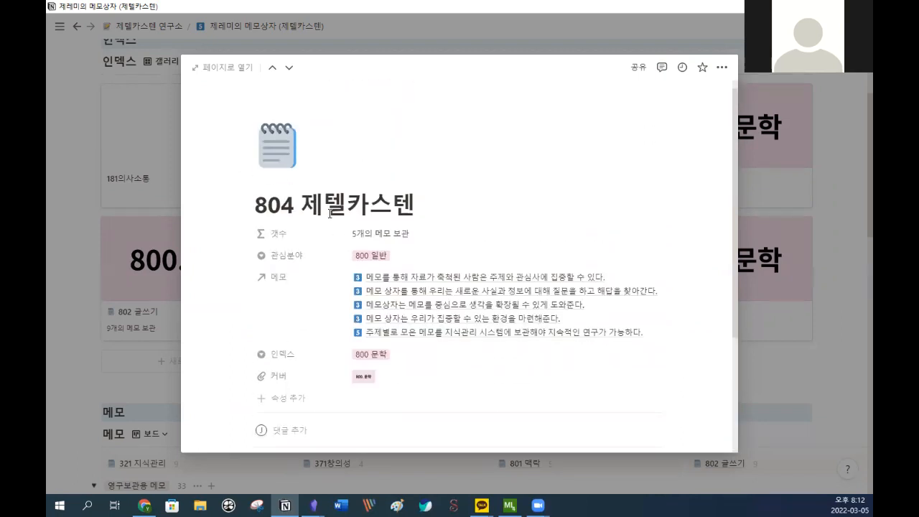
left_click_drag(298, 202, 370, 206)
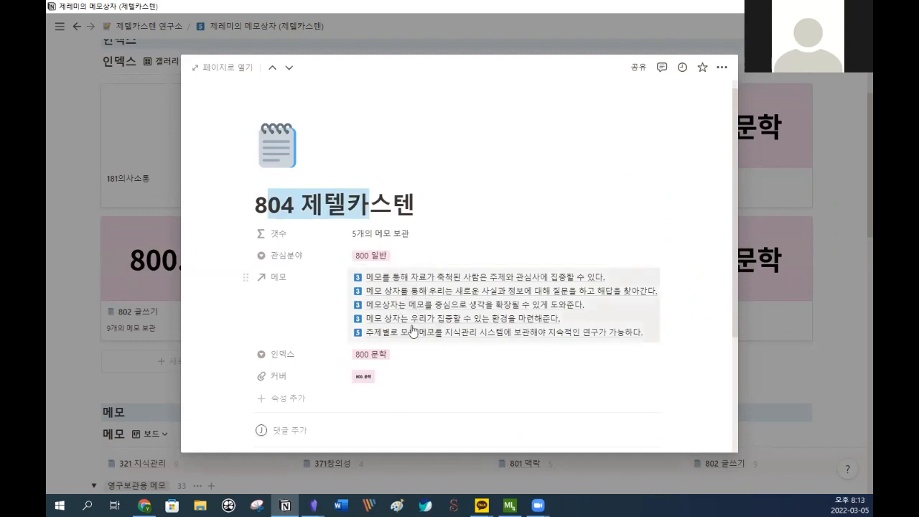
left_click(774, 248)
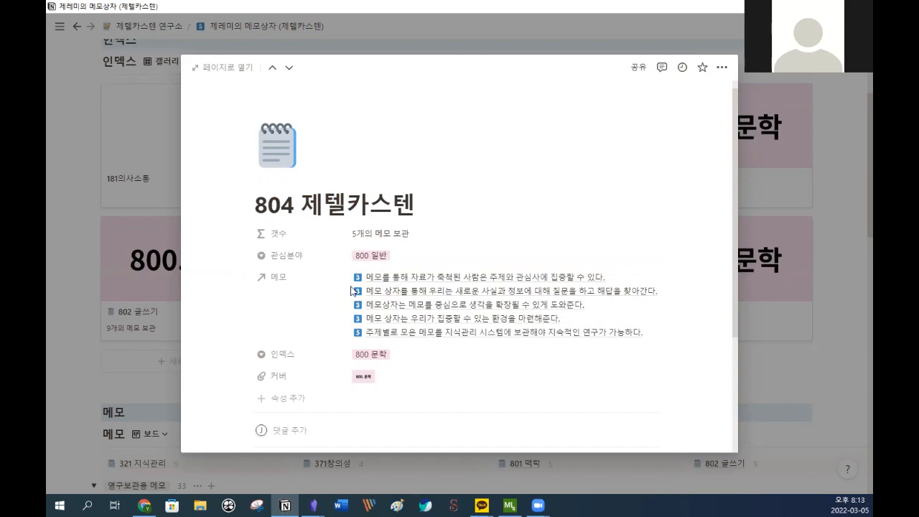
key("Escape")
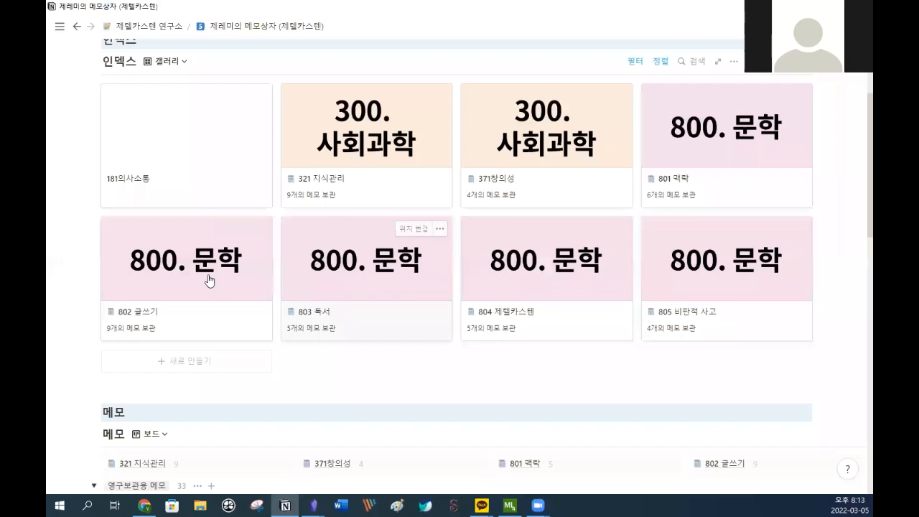
Open the 802 글쓰기 card and view the list of memos linked in its 메모 relation.
left_click(265, 303)
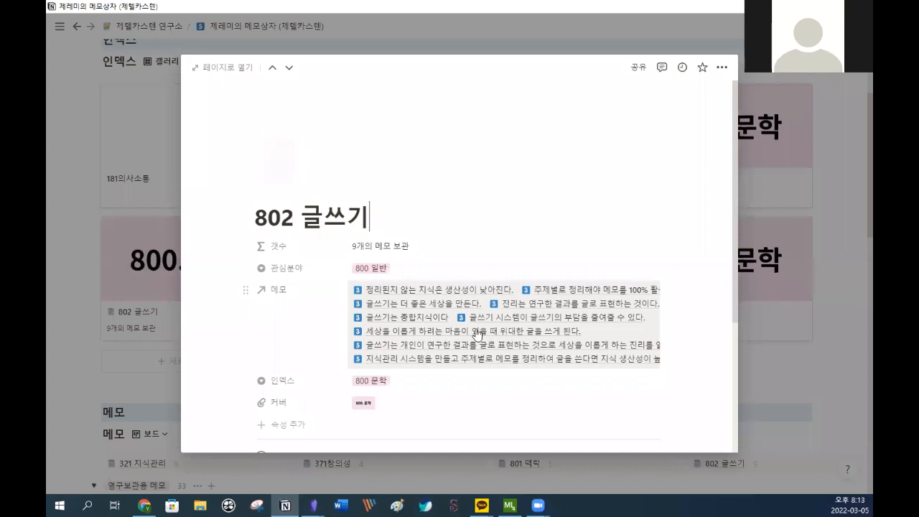
left_click(478, 335)
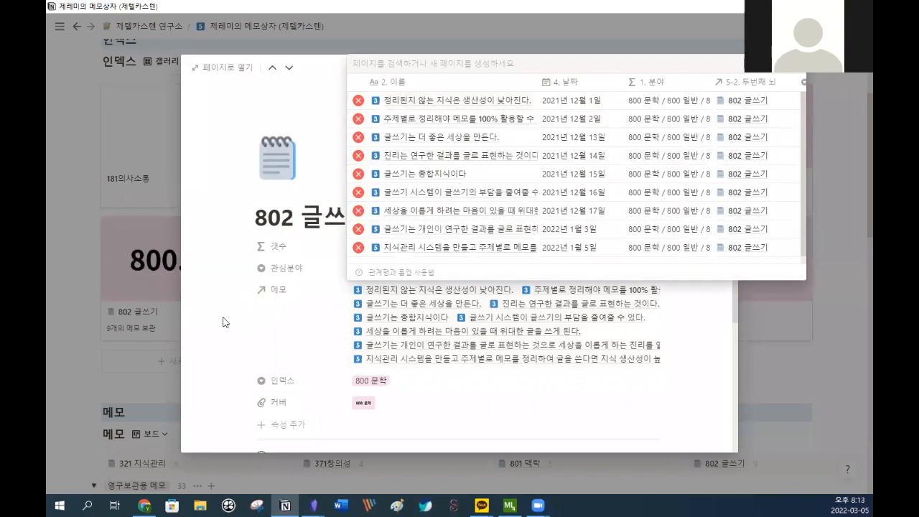
left_click(136, 313)
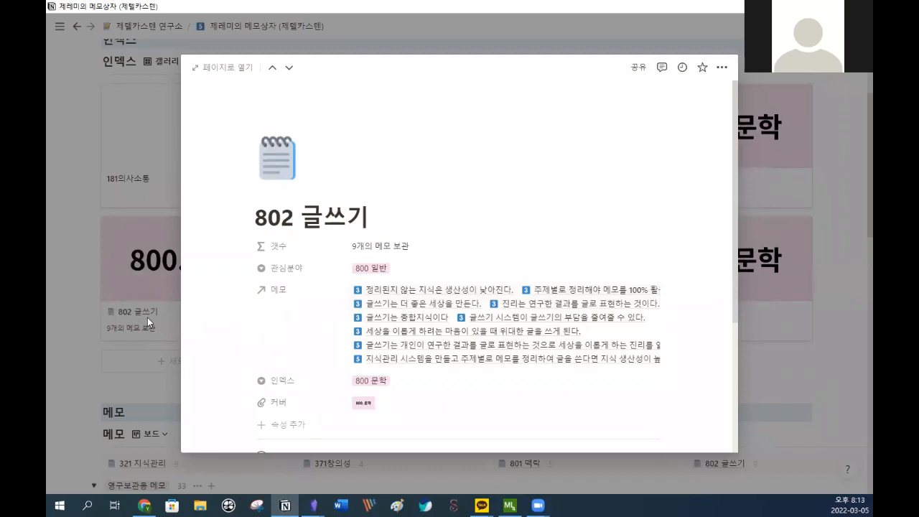
Close the 802 글쓰기 card, switch the 메모 database to the 기본 보기 view and look over its memo rows.
left_click(147, 317)
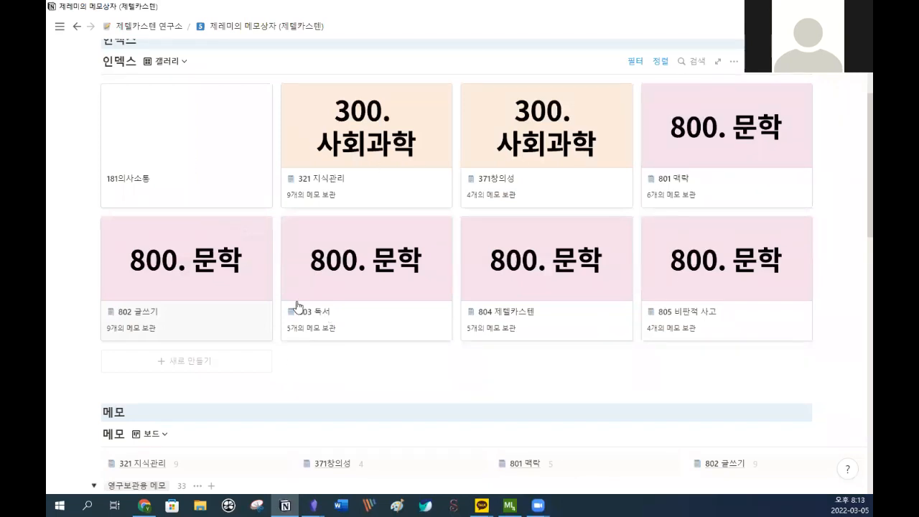
scroll(292, 316, "down", 3)
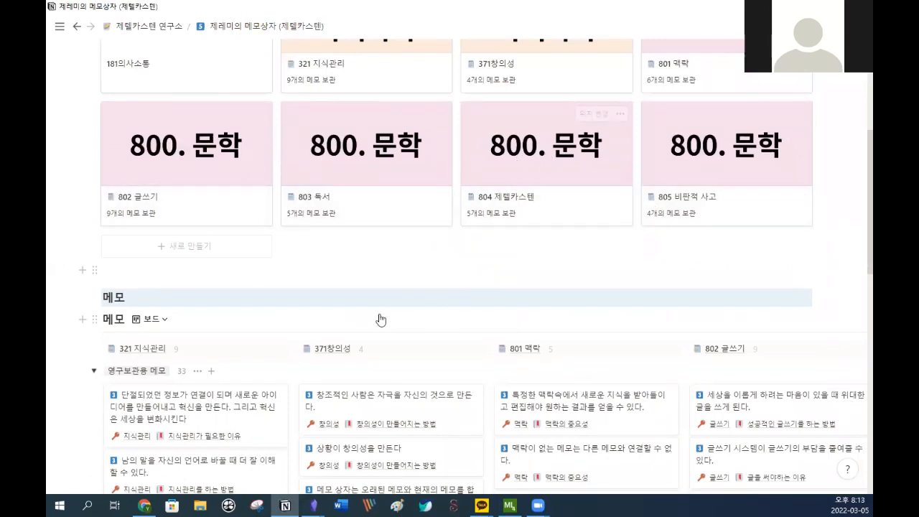
scroll(381, 319, "down", 3)
left_click(150, 203)
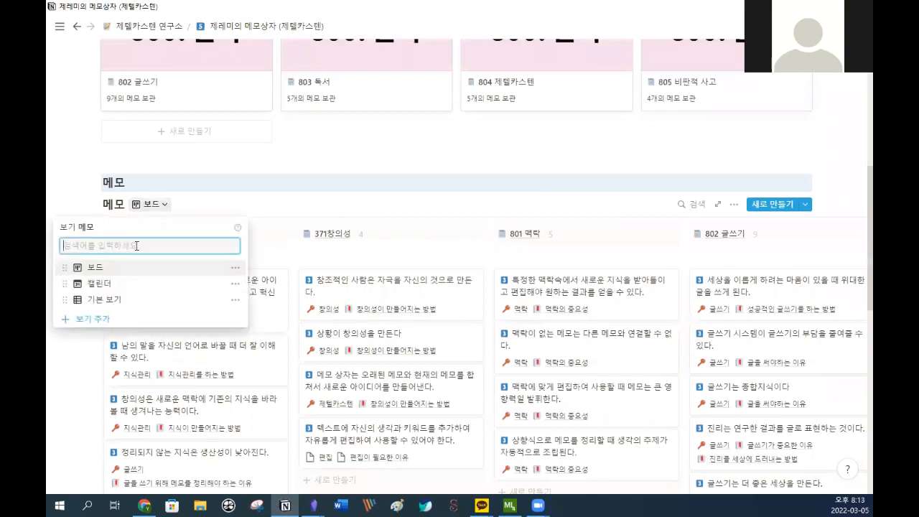
left_click(128, 300)
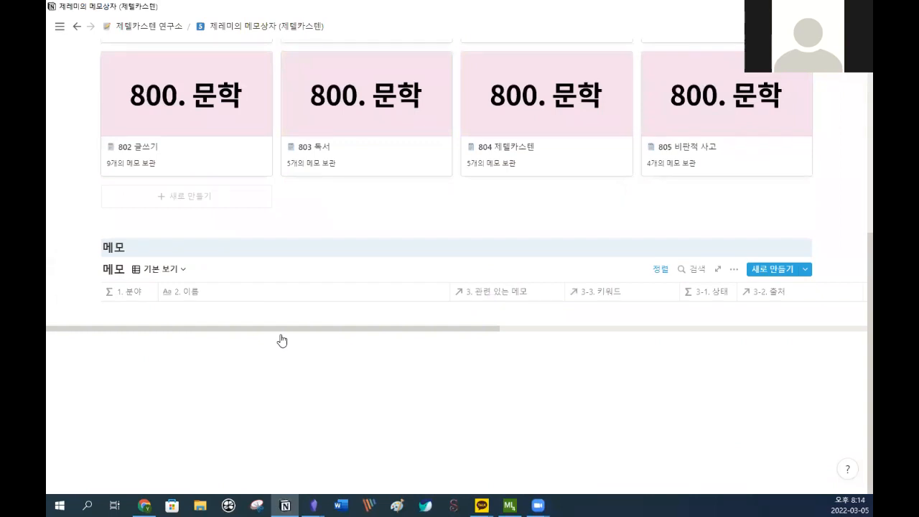
scroll(281, 340, "down", 3)
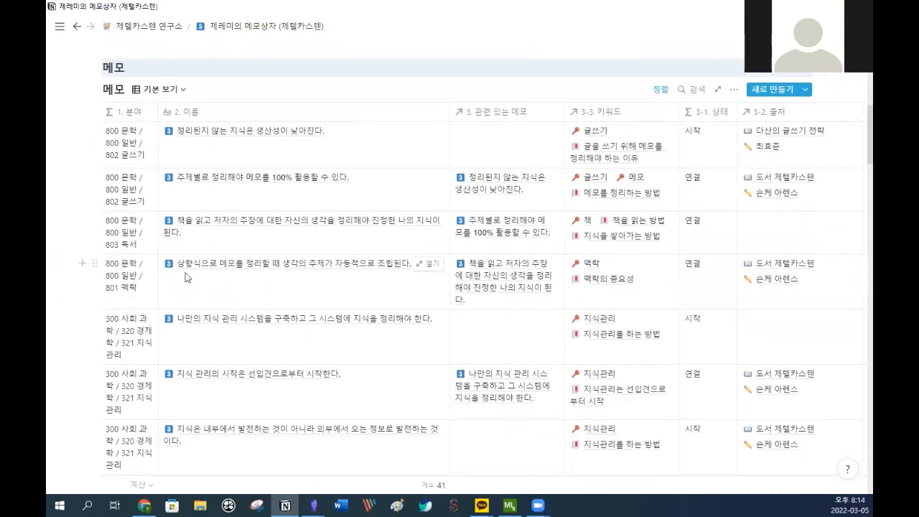
scroll(183, 214, "up", 2)
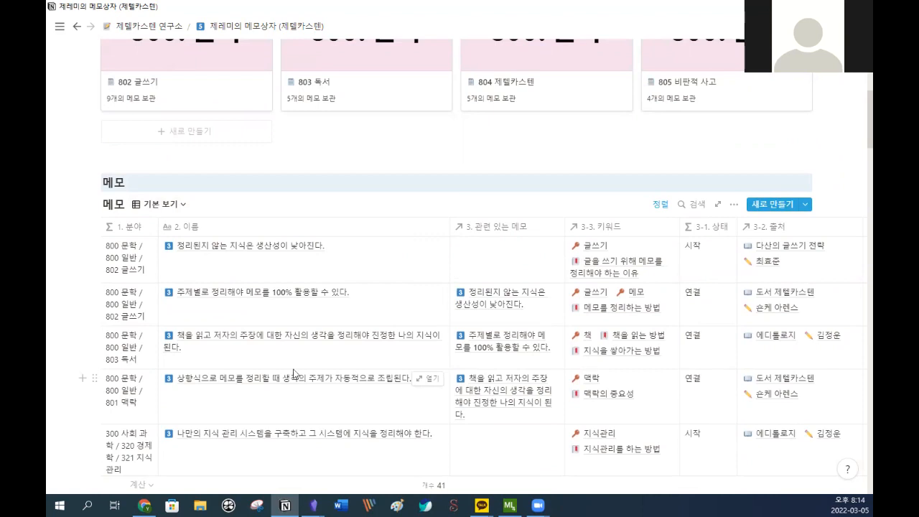
scroll(293, 373, "up", 2)
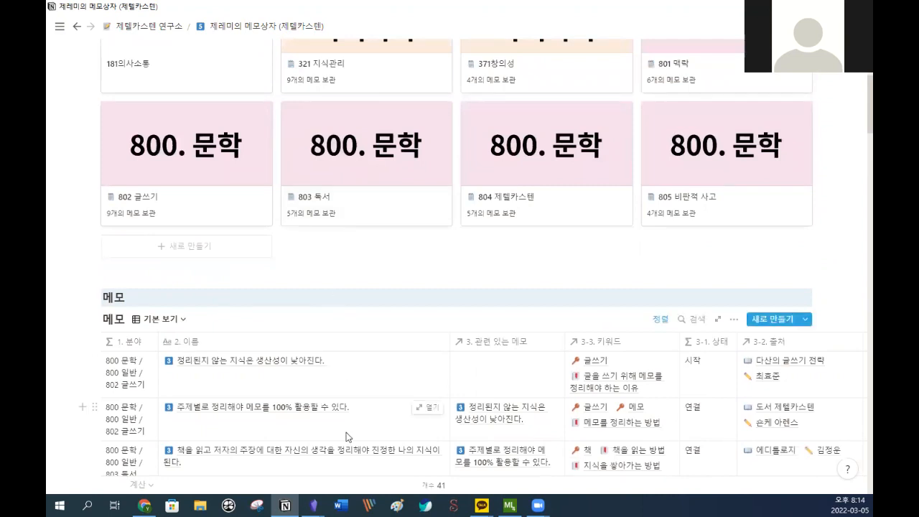
Switch the 메모 database back to the 보드 view and look over the memo cards grouped by index.
left_click(166, 320)
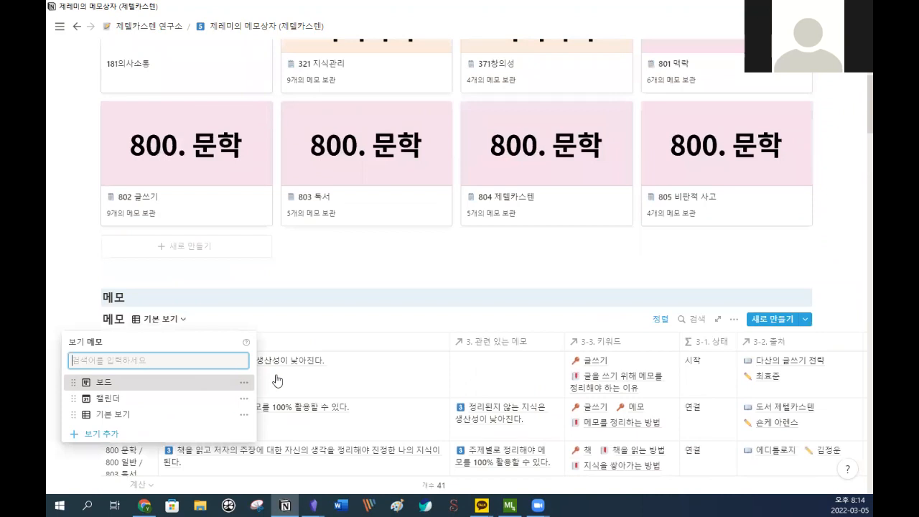
key("Return")
scroll(281, 374, "down", 1)
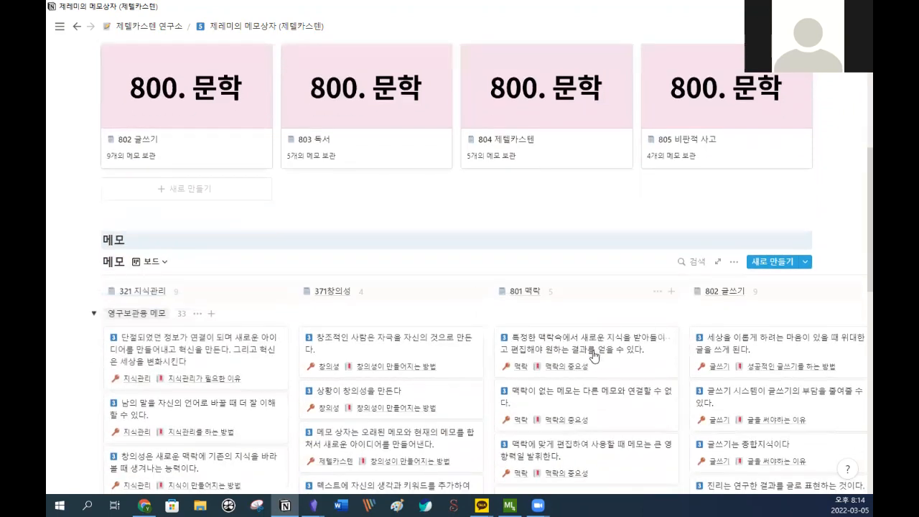
scroll(593, 355, "down", 1)
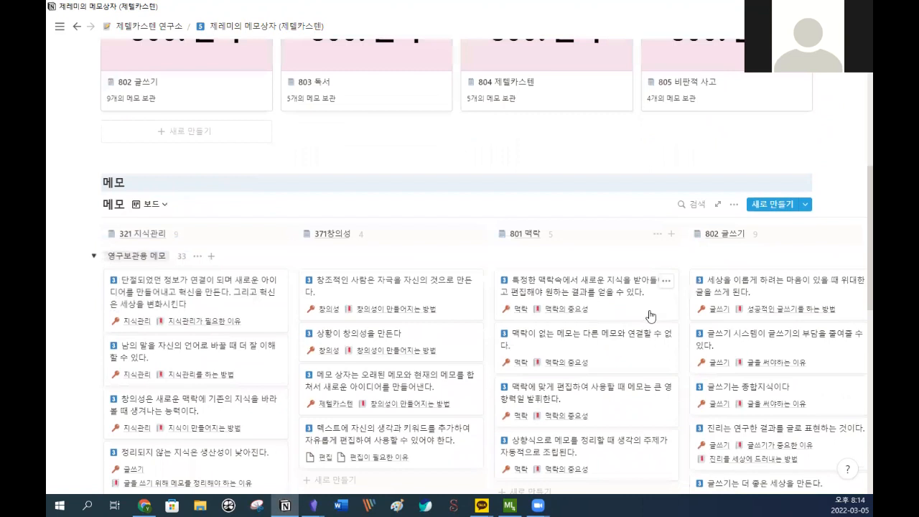
Inspect the grouping and sub-grouping settings of the 메모 board and close them without changes.
left_click(734, 204)
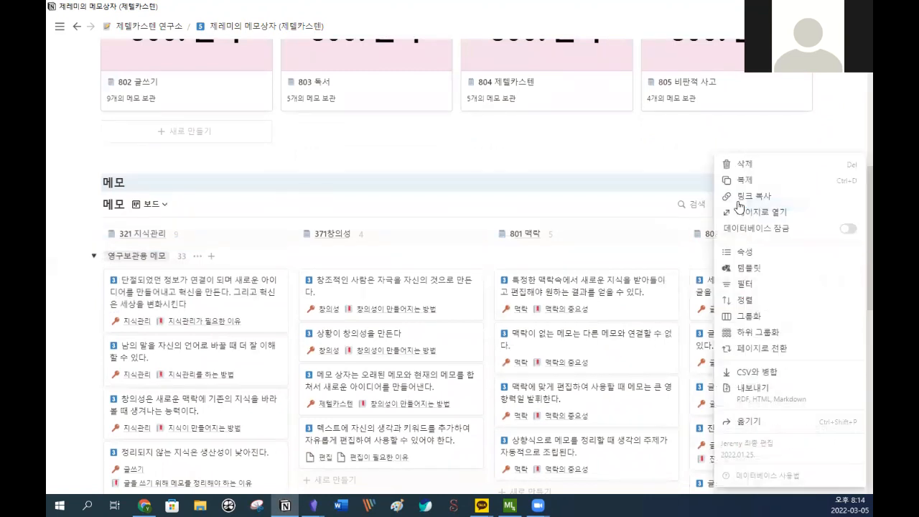
left_click(747, 323)
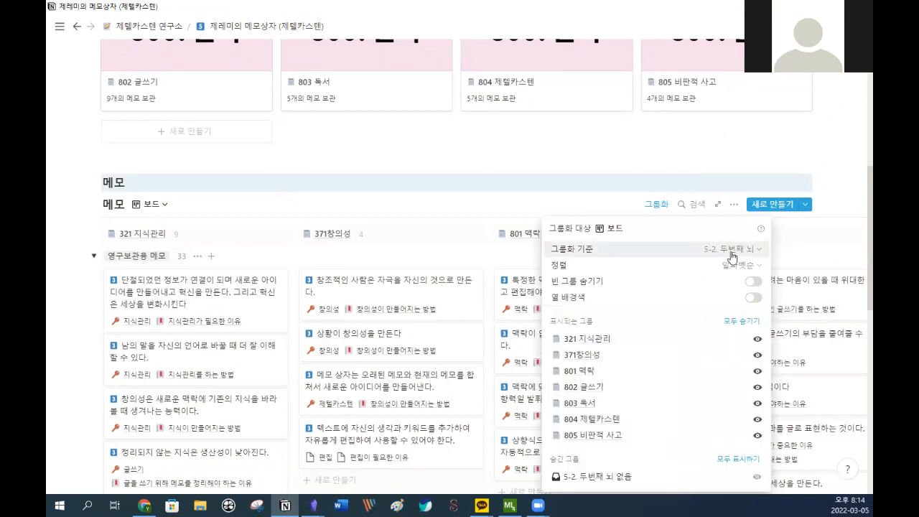
left_click(615, 191)
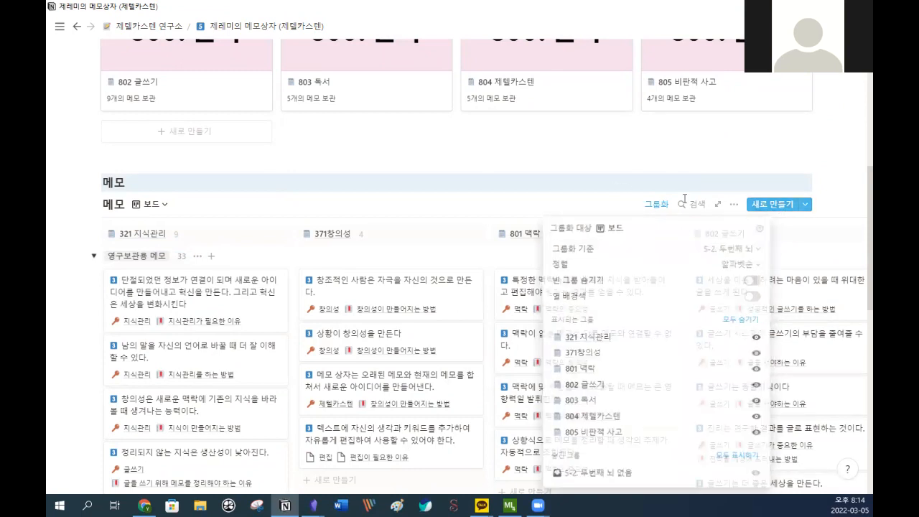
left_click(736, 207)
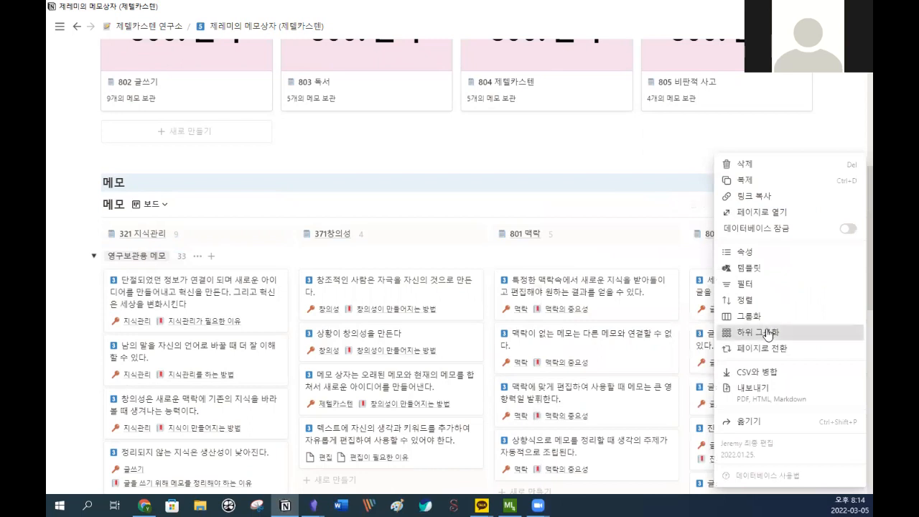
left_click(766, 332)
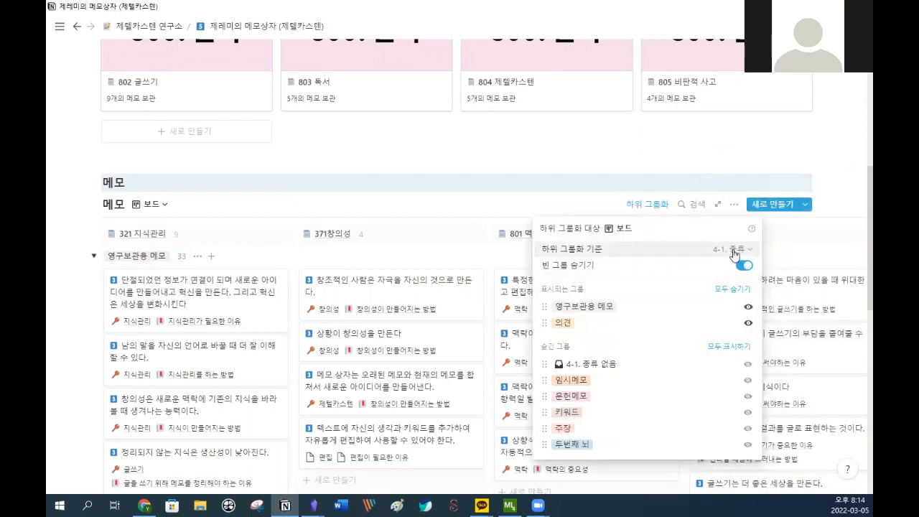
left_click(387, 194)
Switch the 메모 database to the 기본 보기 view and inspect the formula behind the 1. 분야 property.
left_click(151, 204)
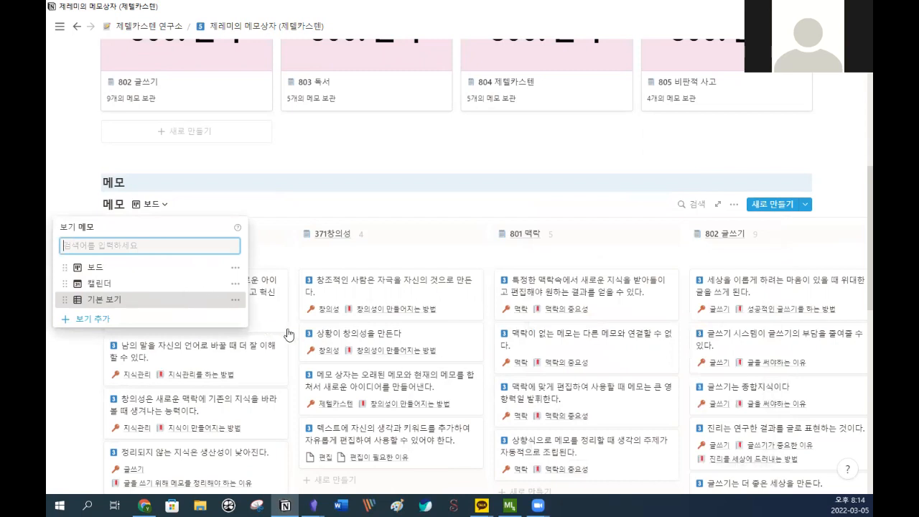
key("Return")
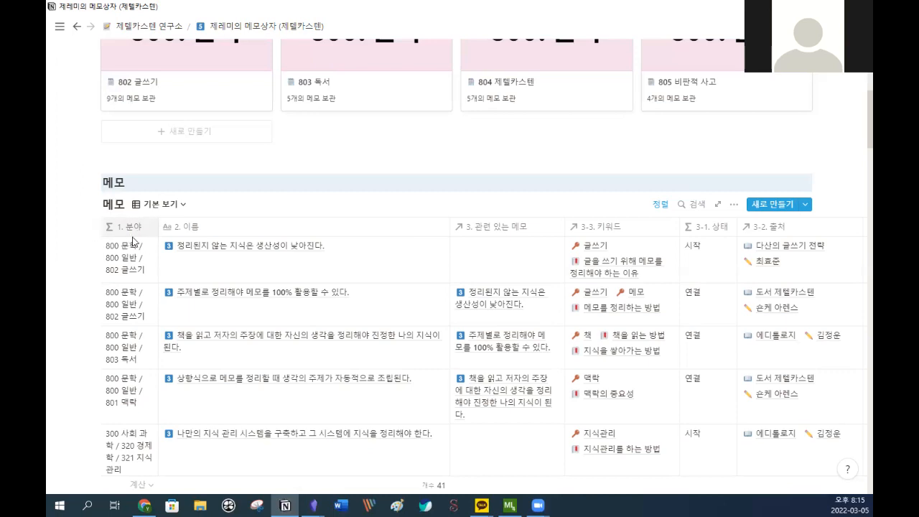
left_click(133, 266)
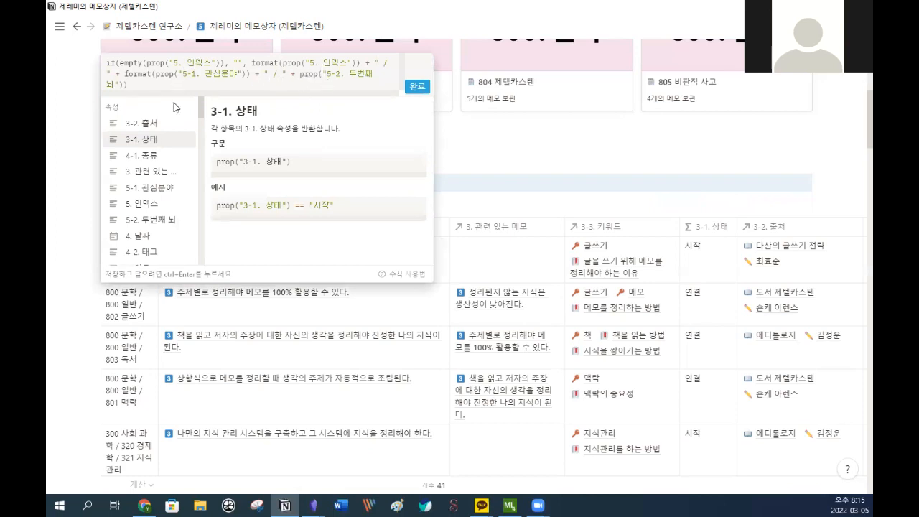
left_click(84, 293)
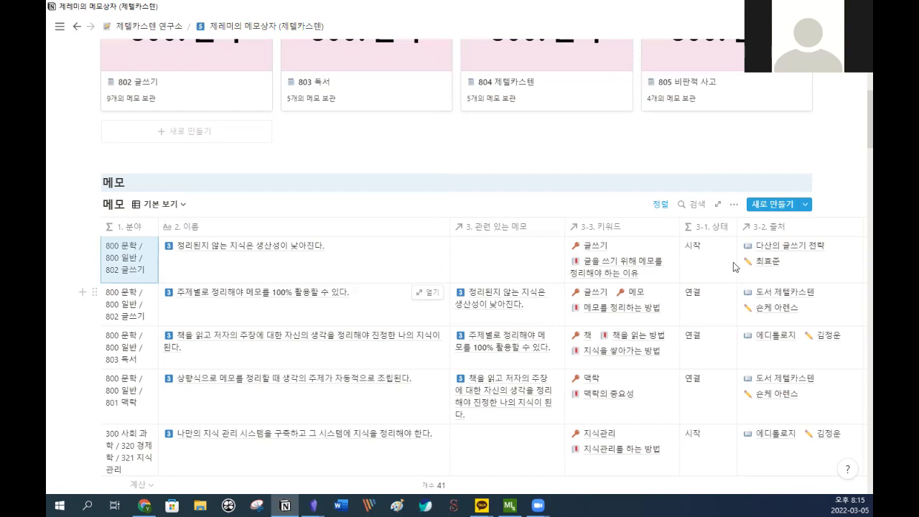
Move the 3-1. 상태 column directly after 3. 관련 있는 메모 and look over the linked memos and statuses in the table.
left_click(695, 227)
left_click(698, 231)
left_click_drag(697, 231, 593, 235)
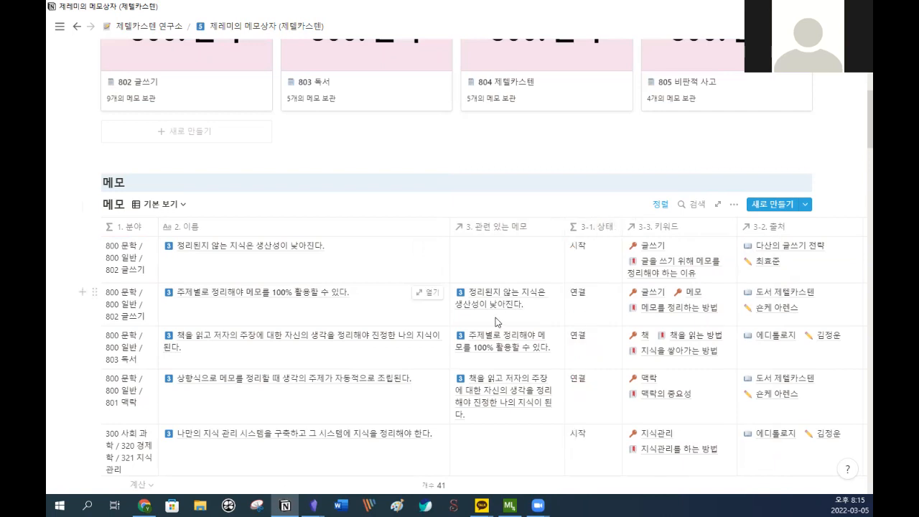
scroll(495, 319, "down", 10)
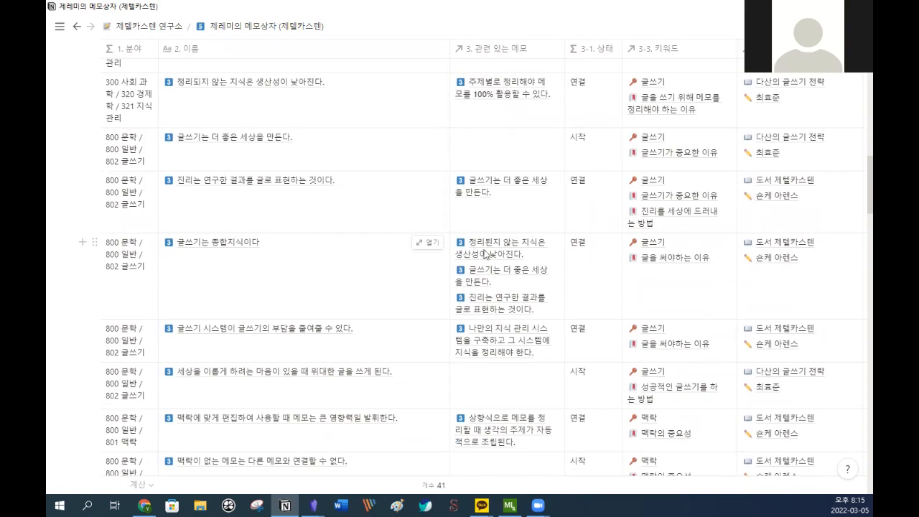
scroll(495, 285, "up", 10)
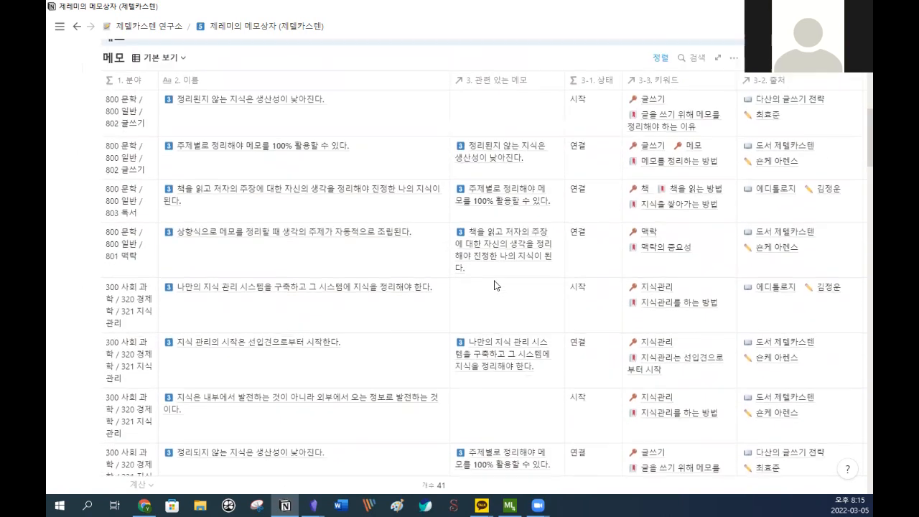
scroll(493, 285, "up", 2)
Browse the memos available for the empty 3. 관련 있는 메모 relation of the memo starting with 나만의 지식 관리 시스템을, and close the list without linking any.
left_click(492, 391)
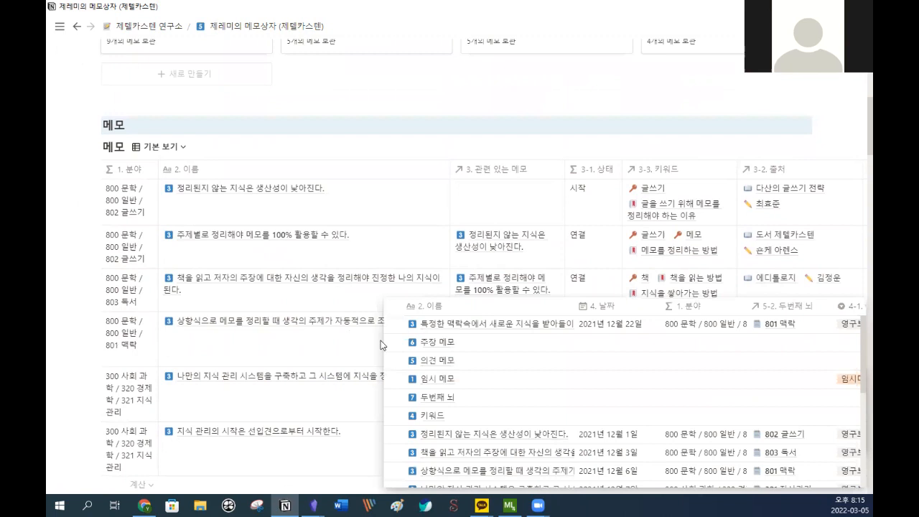
scroll(492, 391, "down", 3)
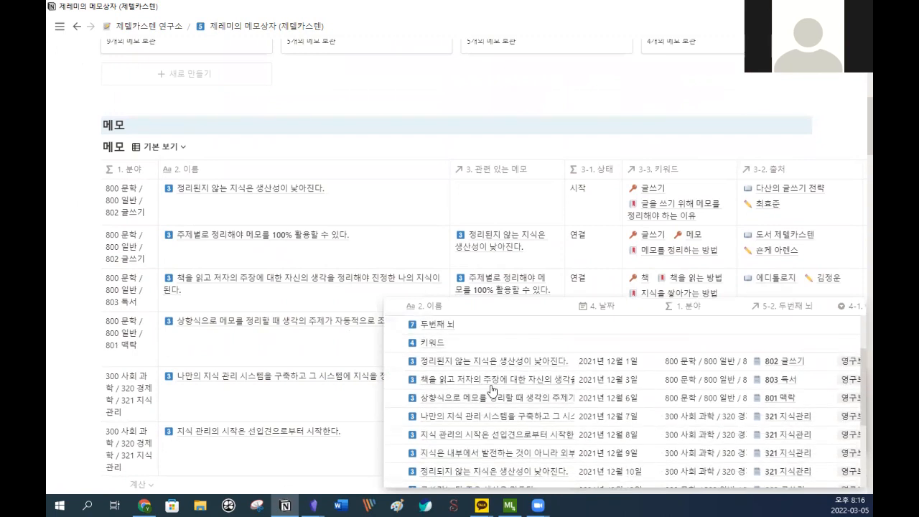
scroll(493, 391, "down", 4)
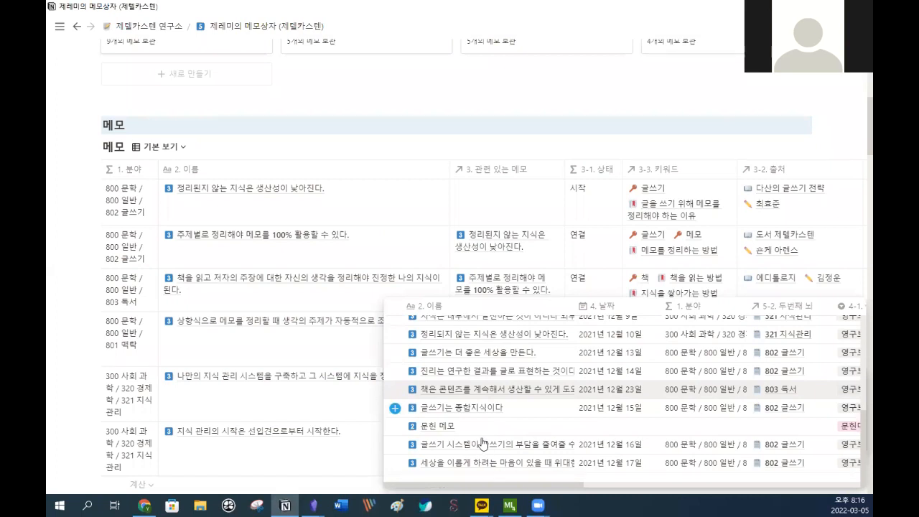
scroll(481, 431, "up", 5)
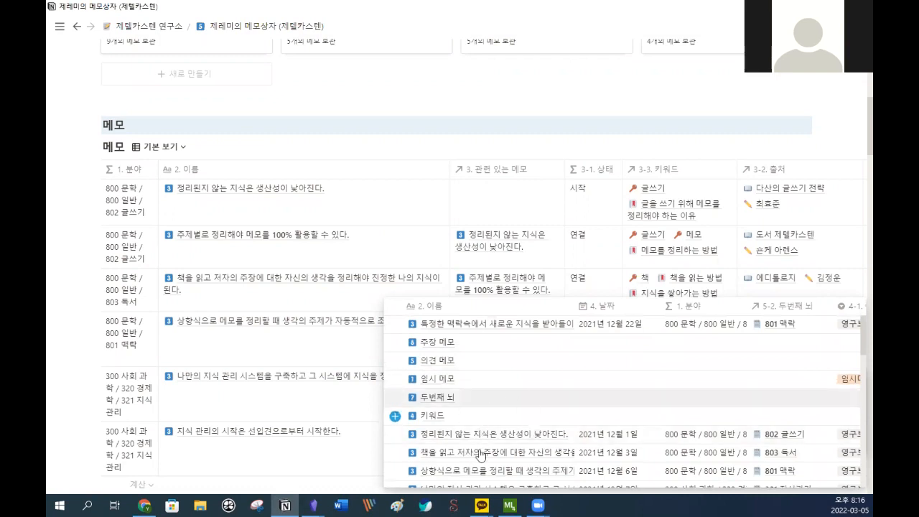
scroll(487, 437, "down", 1)
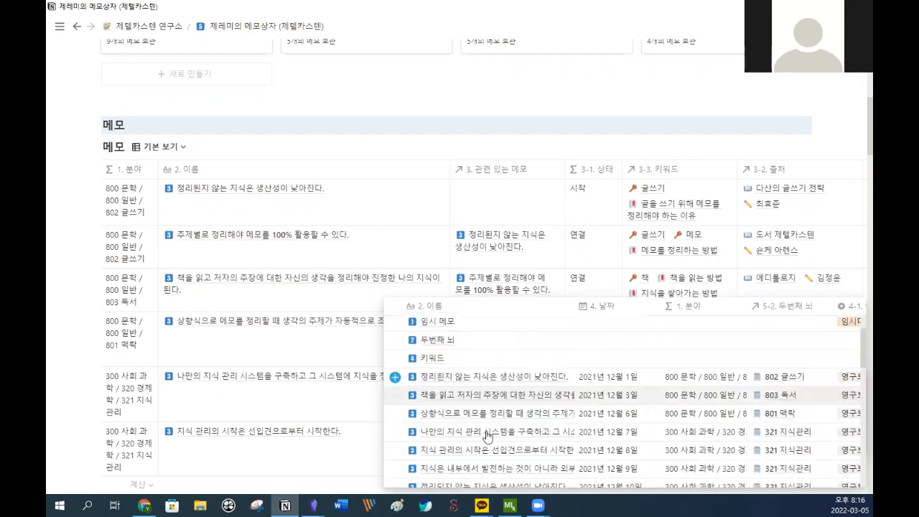
scroll(487, 436, "down", 1)
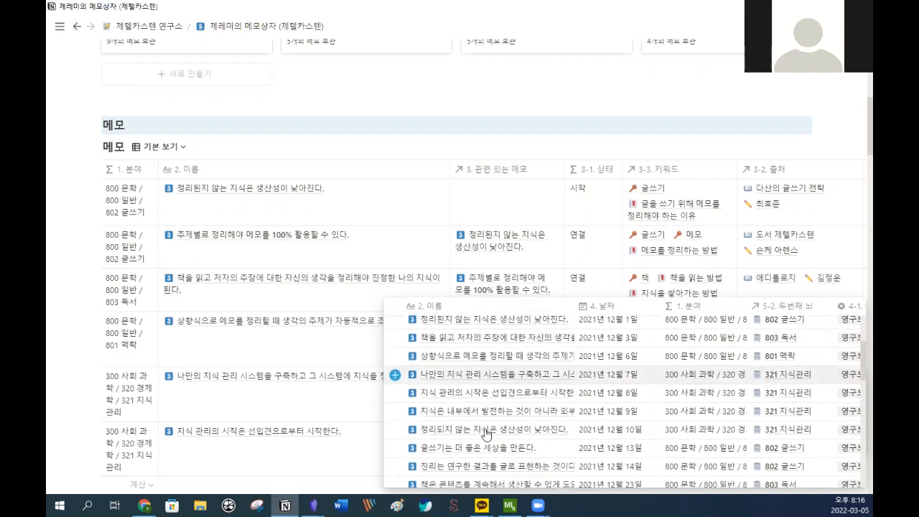
scroll(487, 434, "down", 2)
scroll(485, 434, "down", 1)
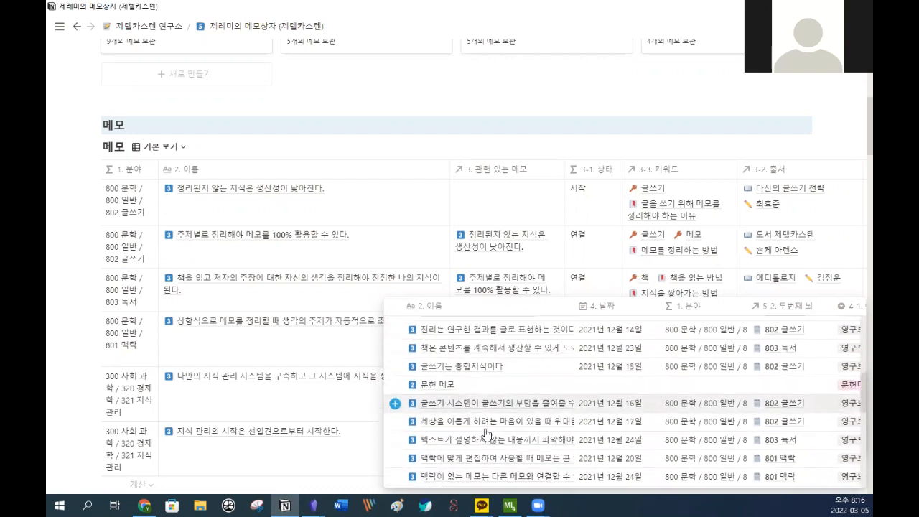
scroll(498, 424, "down", 1)
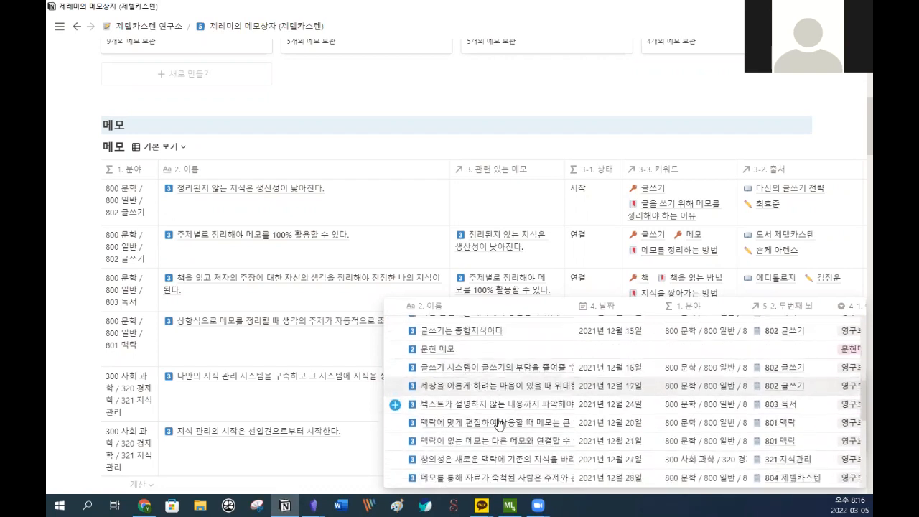
scroll(499, 423, "down", 2)
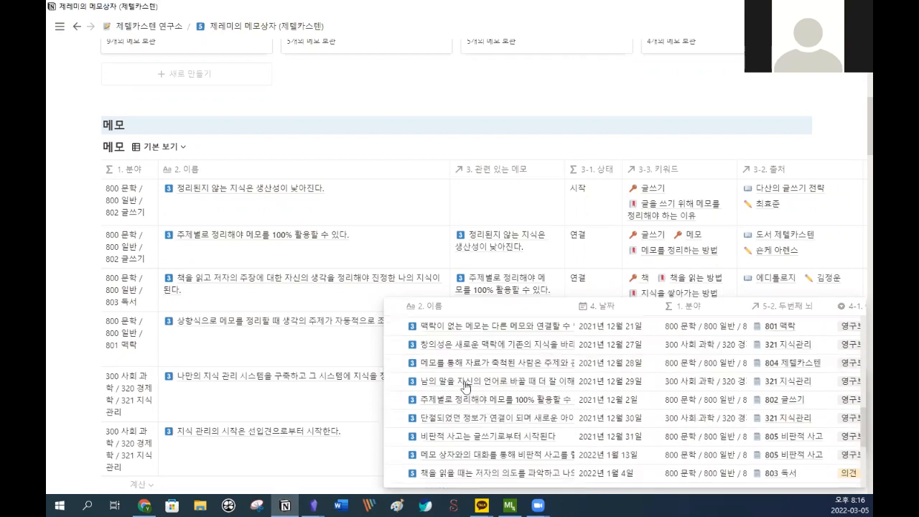
scroll(467, 364, "down", 3)
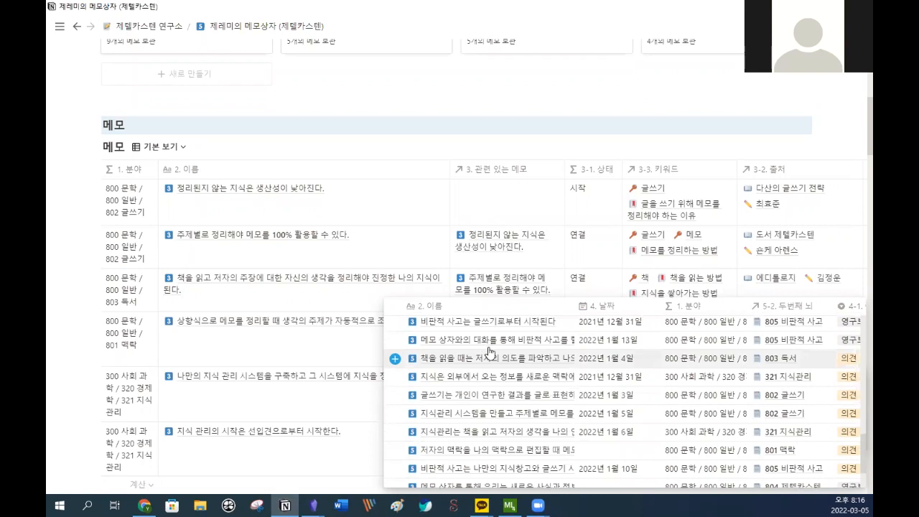
scroll(490, 351, "up", 8)
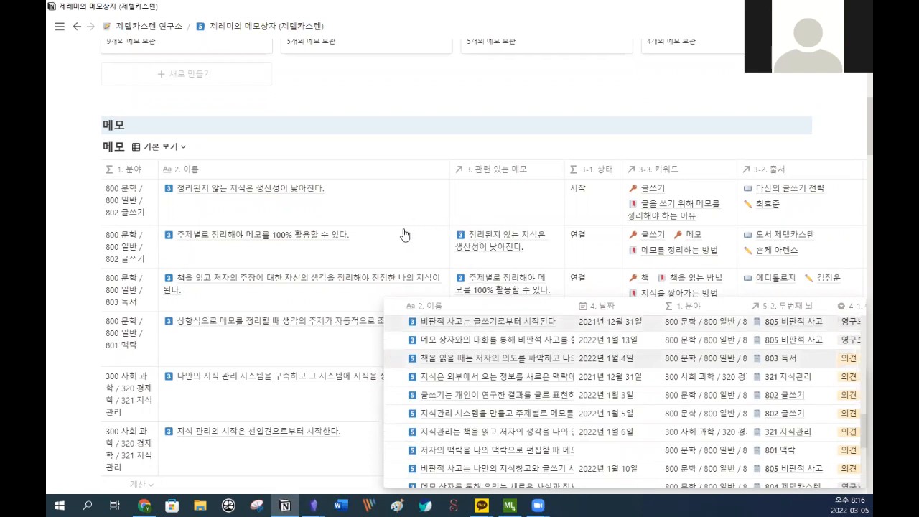
key("Escape")
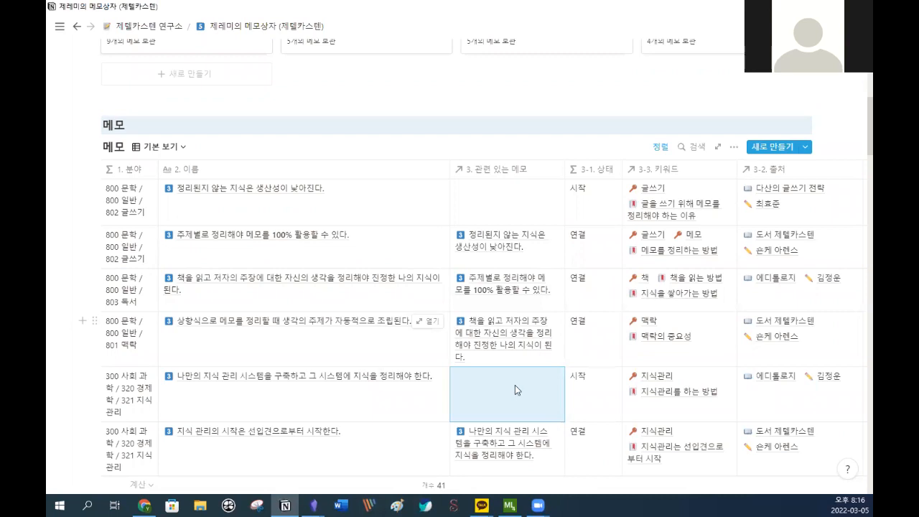
Inspect the formula behind the 3-1. 상태 property and compare the statuses with the linked memos down the table.
left_click(581, 393)
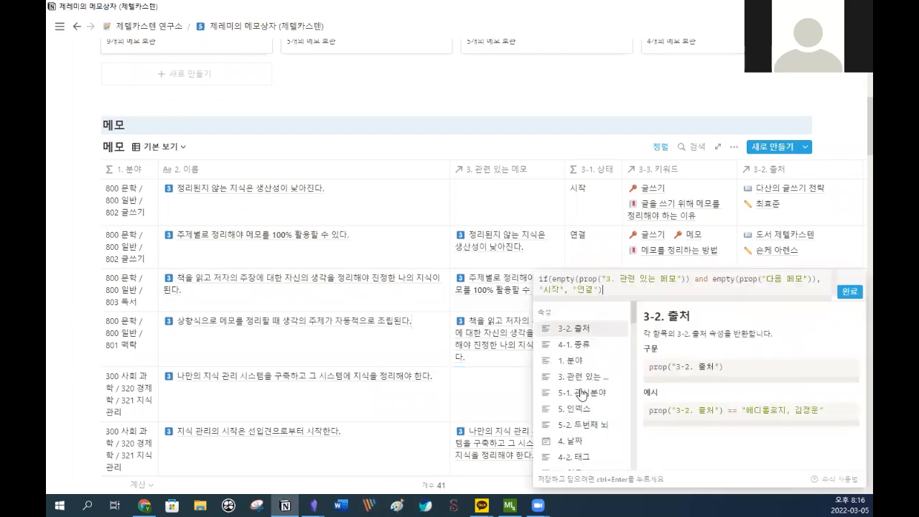
left_click(495, 306)
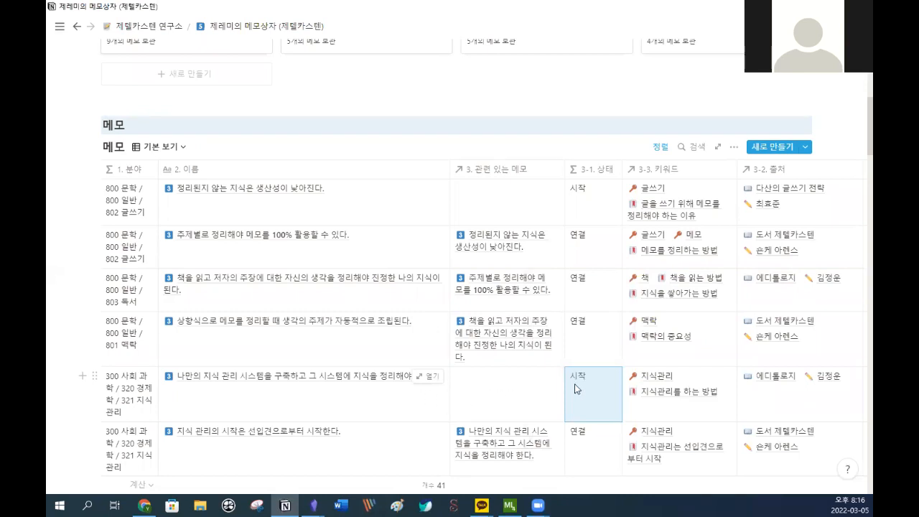
scroll(574, 388, "down", 1)
scroll(574, 389, "down", 1)
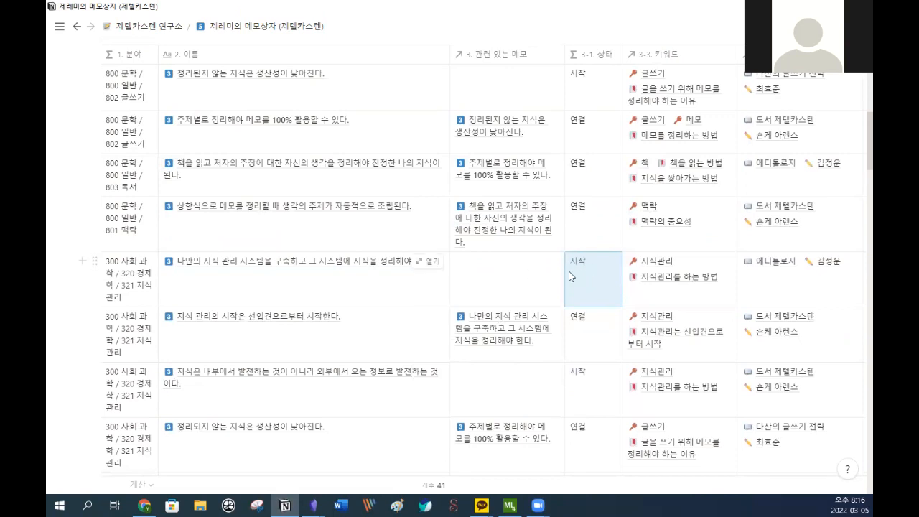
scroll(581, 359, "down", 2)
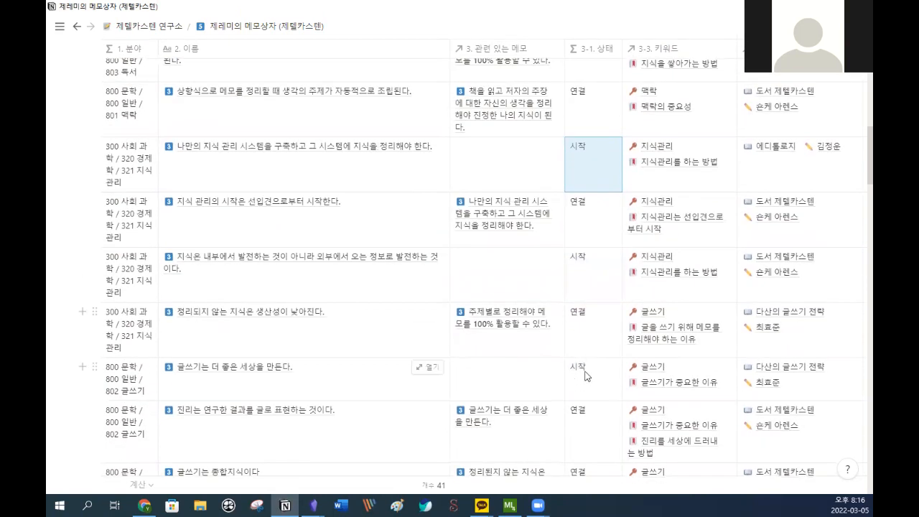
scroll(575, 379, "down", 3)
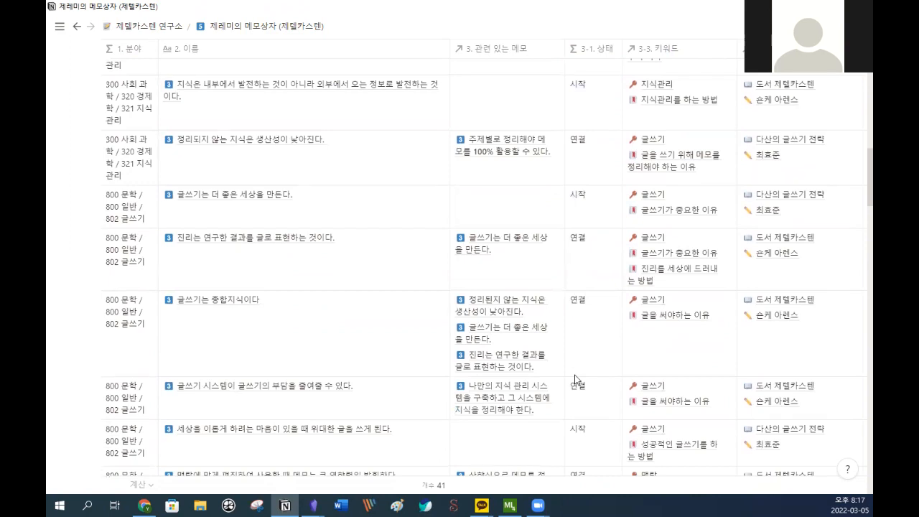
scroll(578, 375, "up", 12)
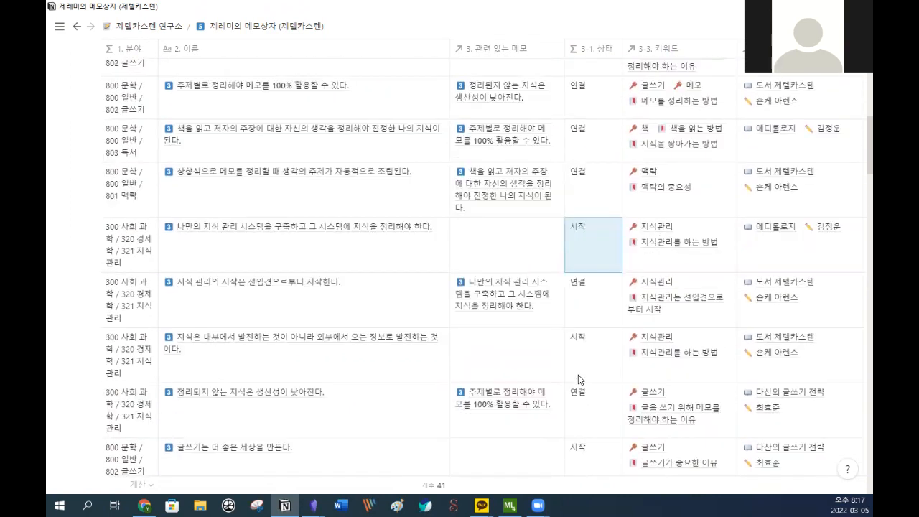
scroll(578, 379, "down", 2)
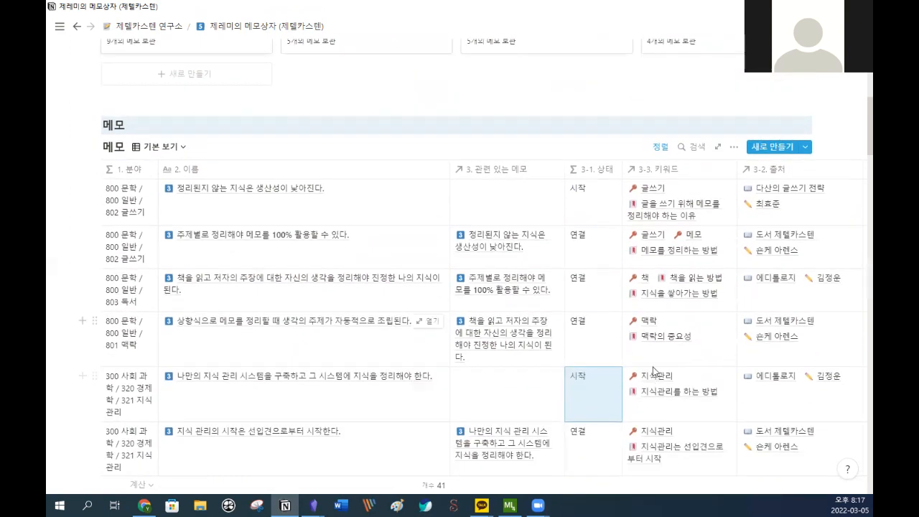
Move the 3-2. 출처 column directly after 3-1. 상태 in the 메모 table.
left_click_drag(793, 178, 596, 353)
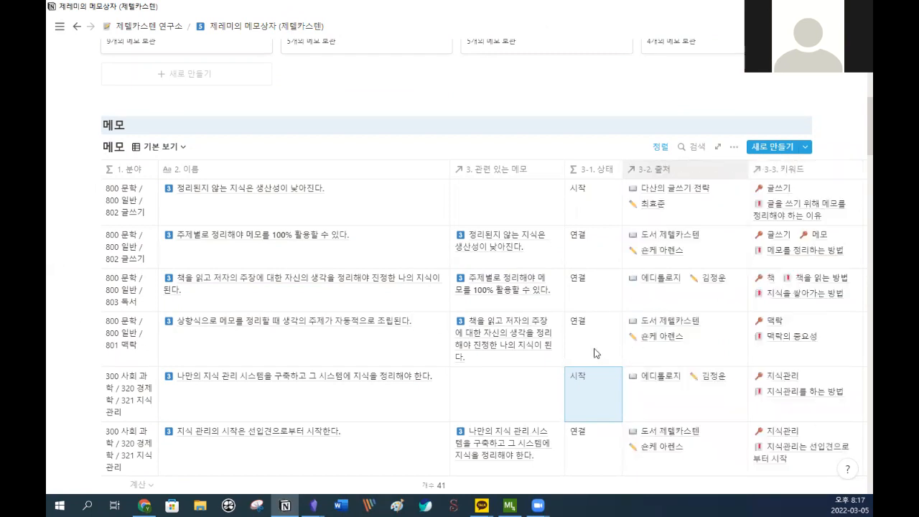
scroll(599, 353, "right", 2)
scroll(599, 353, "right", 2)
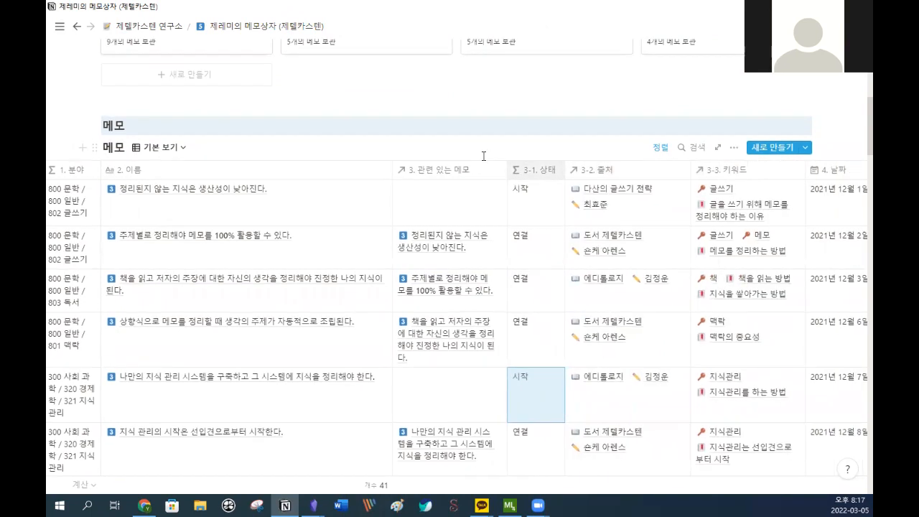
scroll(412, 137, "up", 2)
scroll(502, 273, "down", 2)
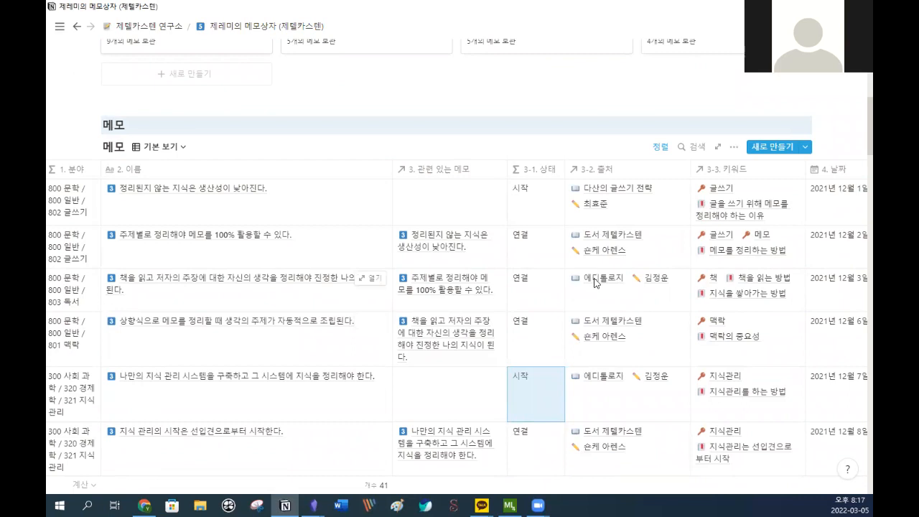
Browse the books and authors available for the 3-2. 출처 relation of the memo starting with 상향식으로, and close the list without changes.
left_click(623, 336)
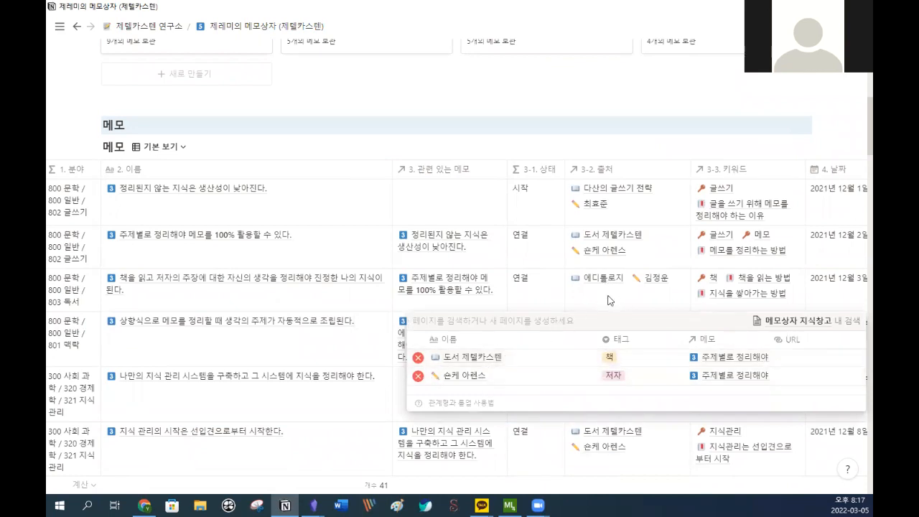
left_click(438, 324)
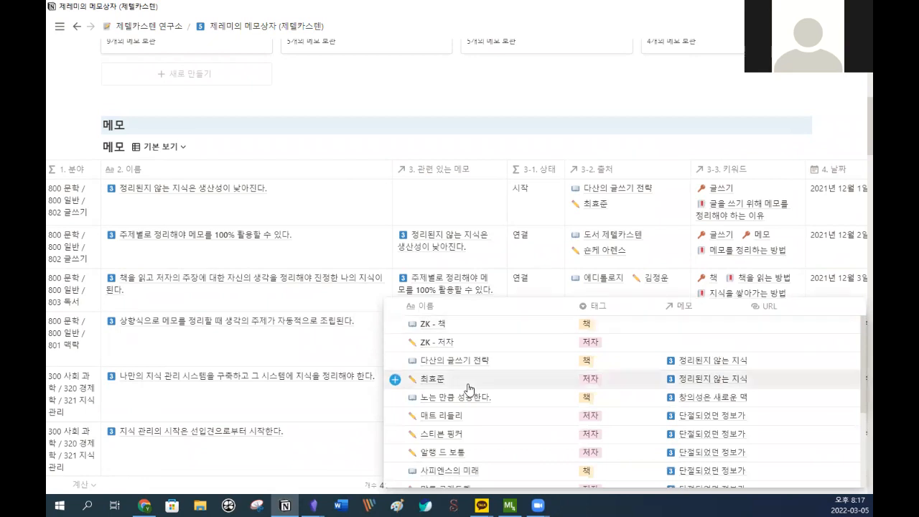
scroll(468, 388, "down", 4)
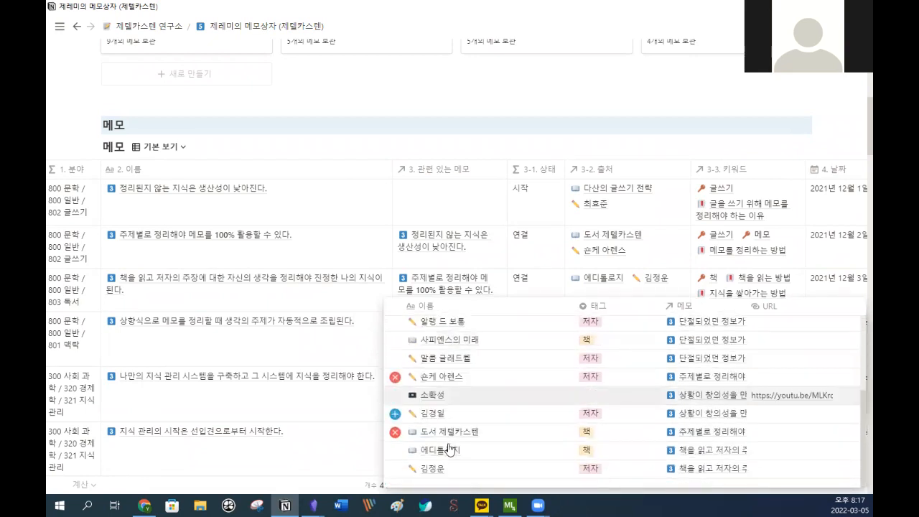
scroll(450, 448, "up", 4)
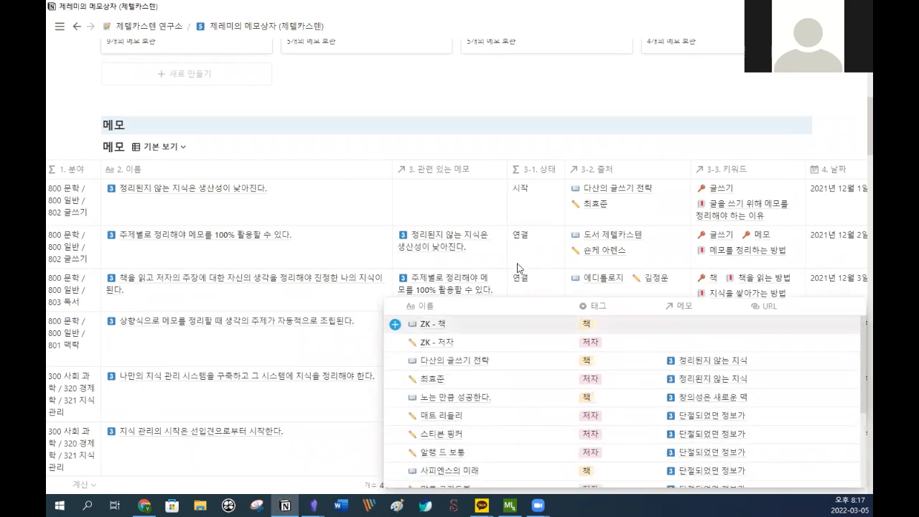
left_click(602, 295)
Open the source page 도서 제텔카스텐 from that memo's 3-2. 출처 relation and look over its properties and backlinks.
left_click(612, 350)
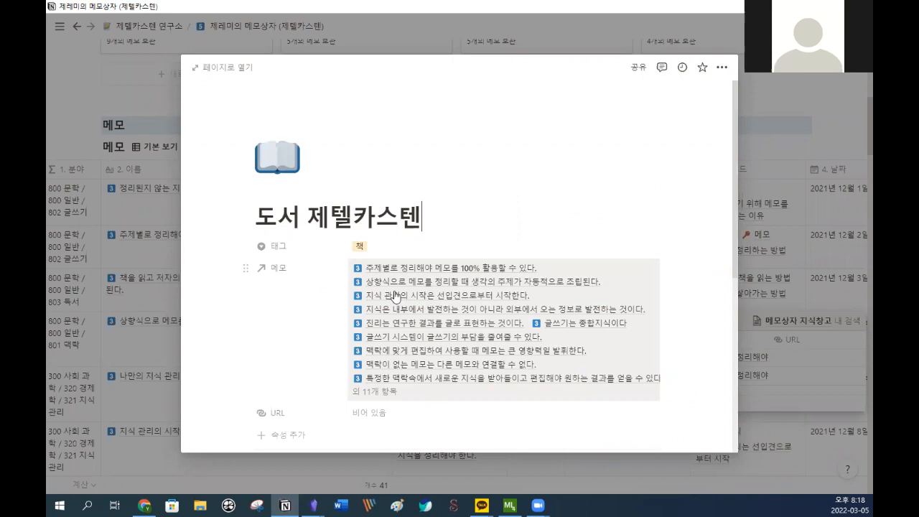
scroll(404, 299, "down", 1)
scroll(440, 298, "down", 3)
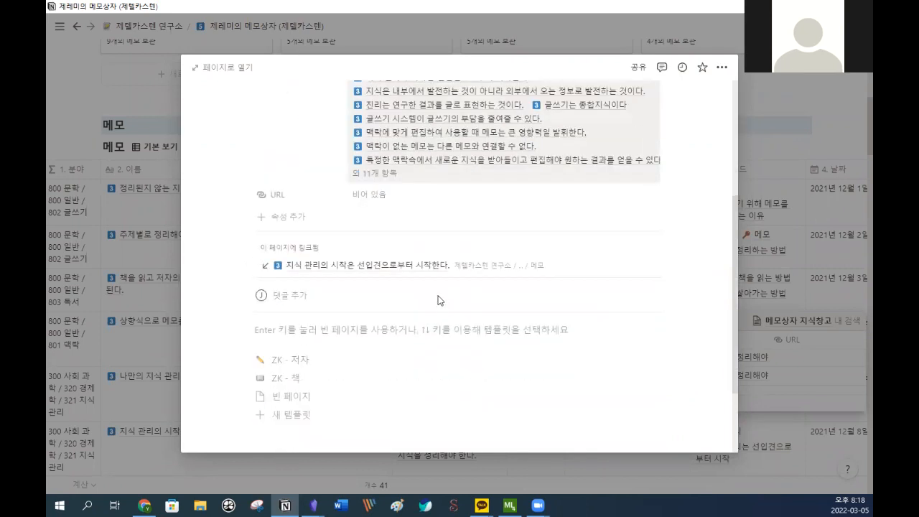
scroll(429, 206, "up", 2)
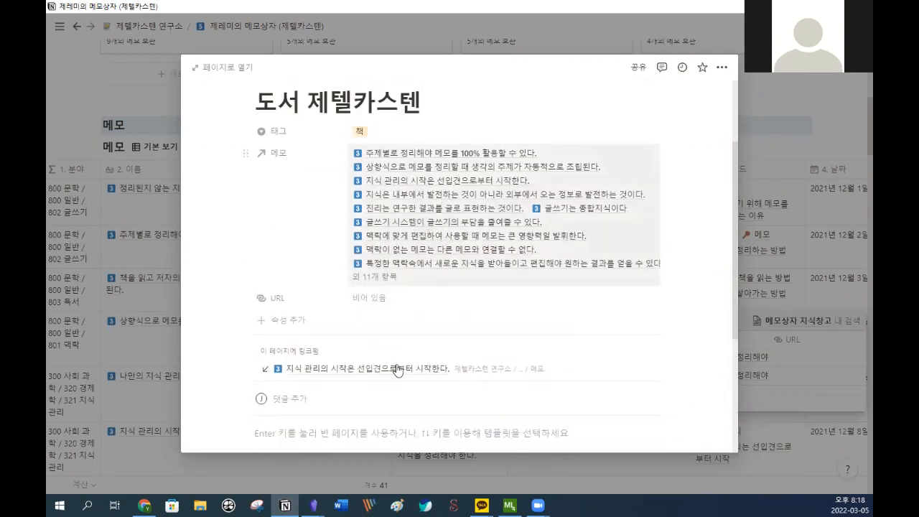
Examine the full list of memos linked to the 도서 제텔카스텐 page, and close the page and the source relation.
left_click(463, 241)
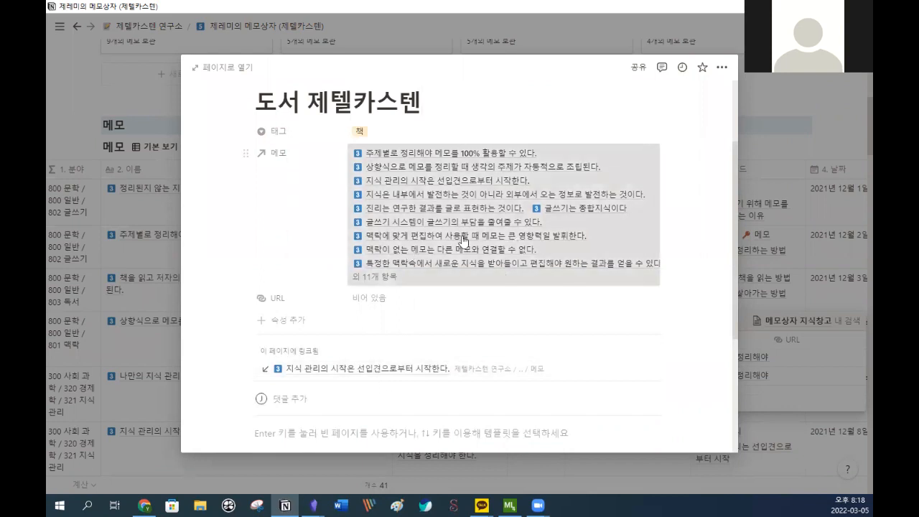
left_click(384, 168)
scroll(430, 279, "down", 3)
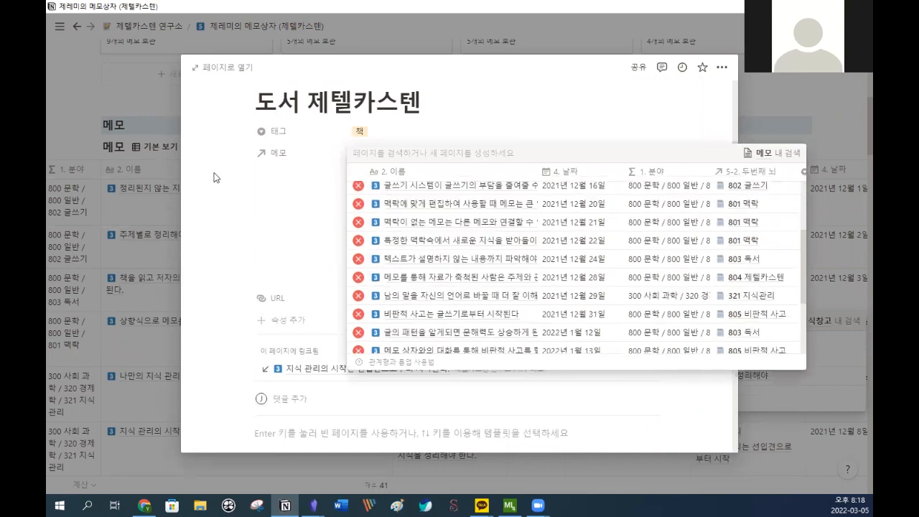
left_click(213, 178)
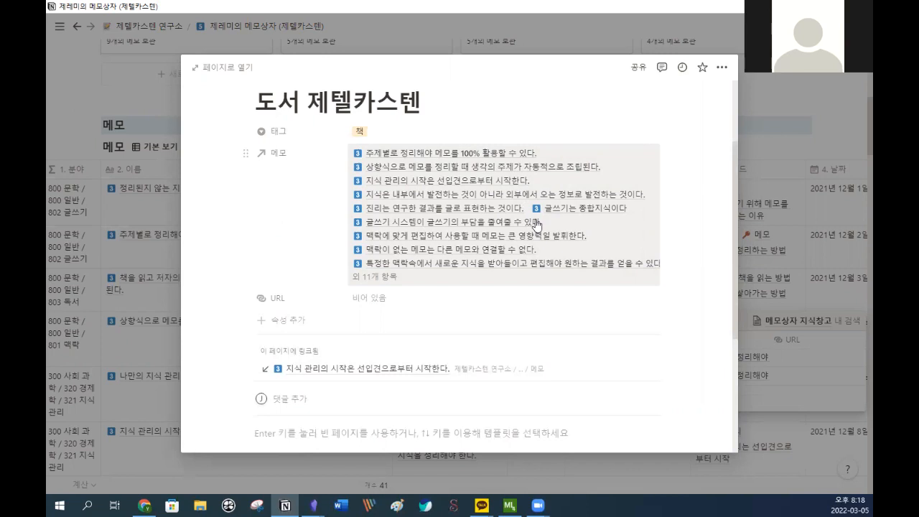
key("Escape")
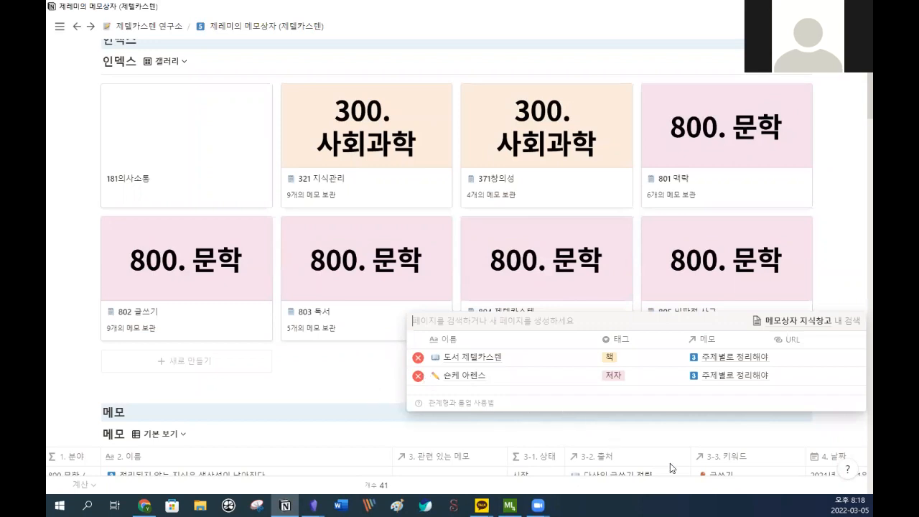
key("Escape")
Browse the keywords and their 종류 values available for the 3-3. 키워드 relation of the memo starting with 상향식으로, and close it without changes.
scroll(678, 459, "down", 3)
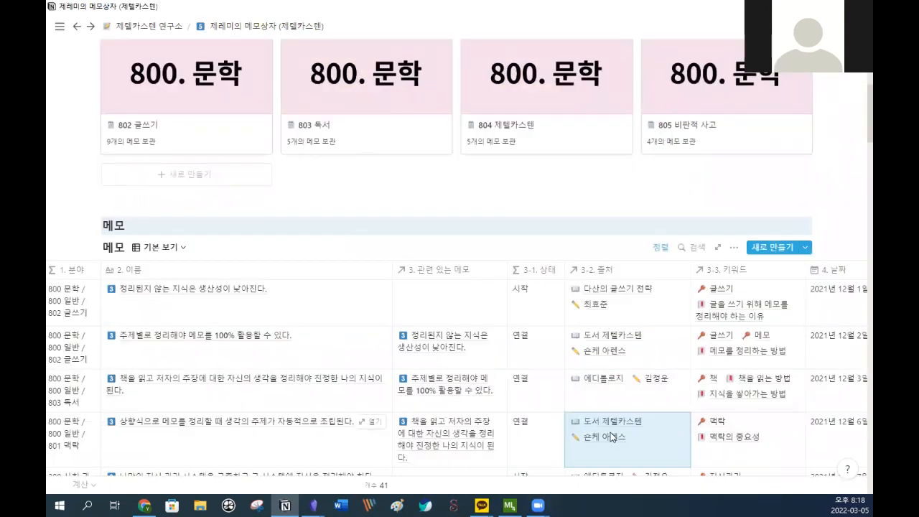
scroll(569, 415, "right", 5)
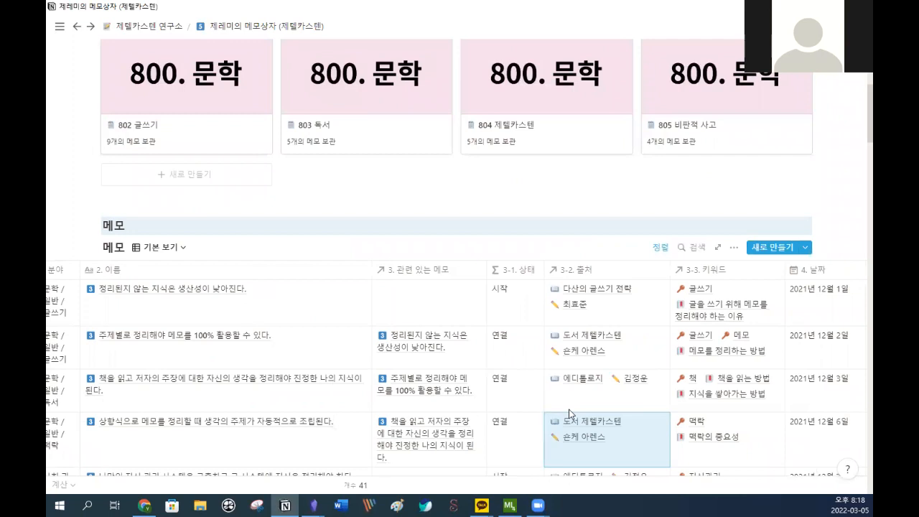
scroll(541, 415, "down", 2)
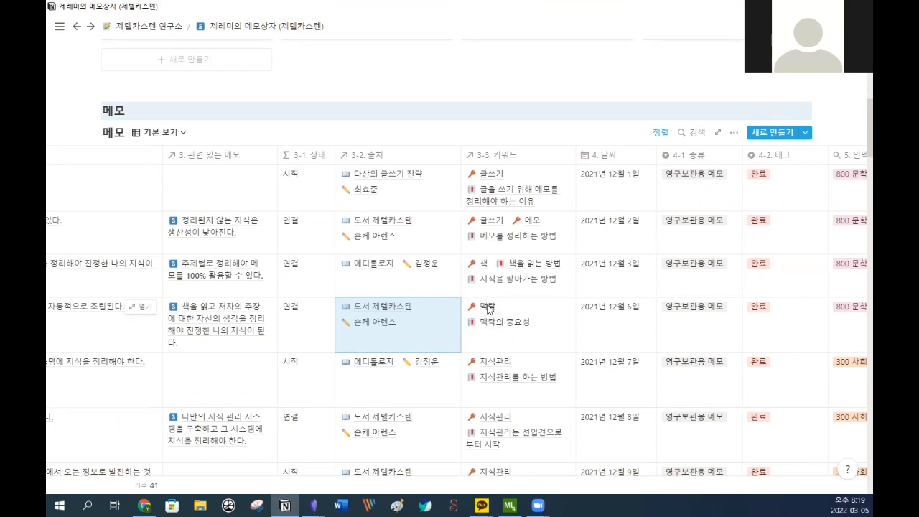
left_click(511, 331)
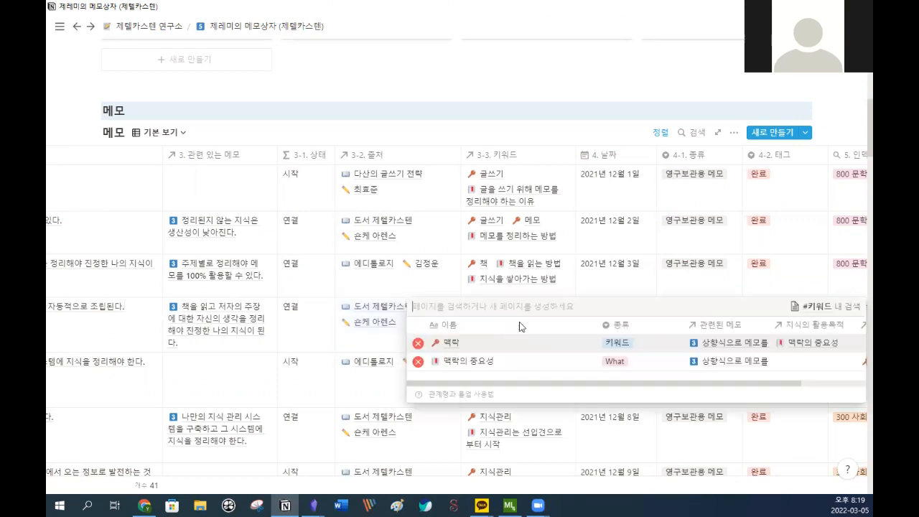
left_click(473, 302)
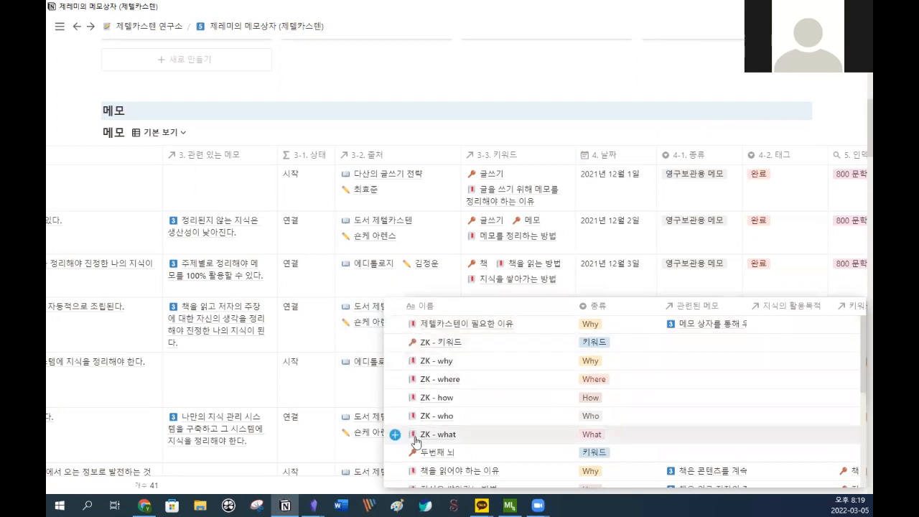
scroll(456, 417, "down", 1)
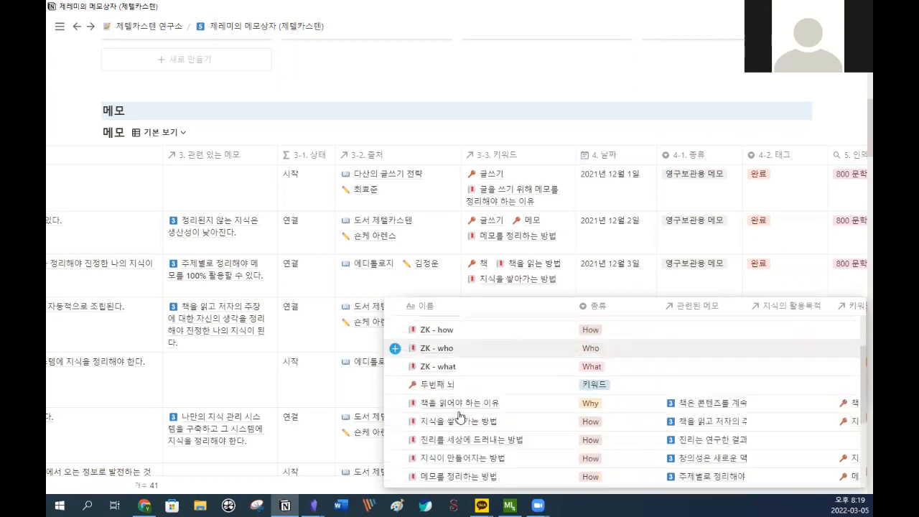
scroll(460, 417, "down", 2)
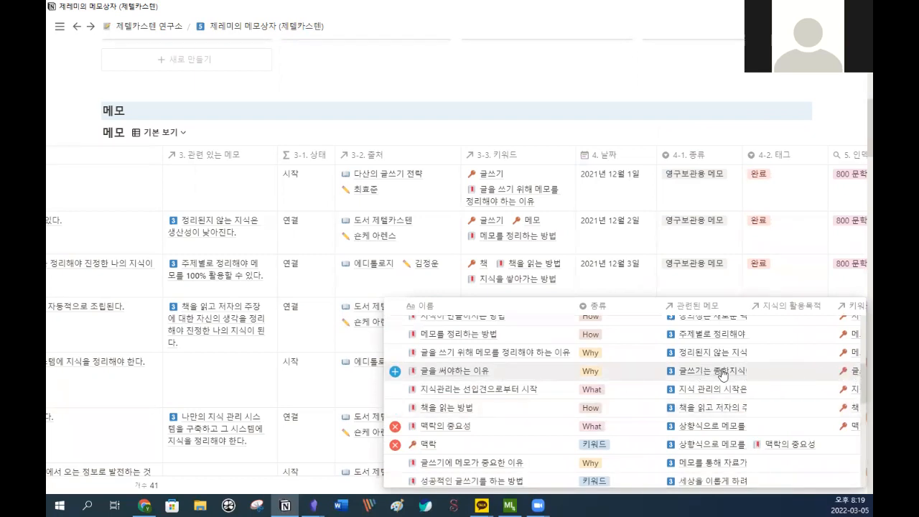
left_click(508, 287)
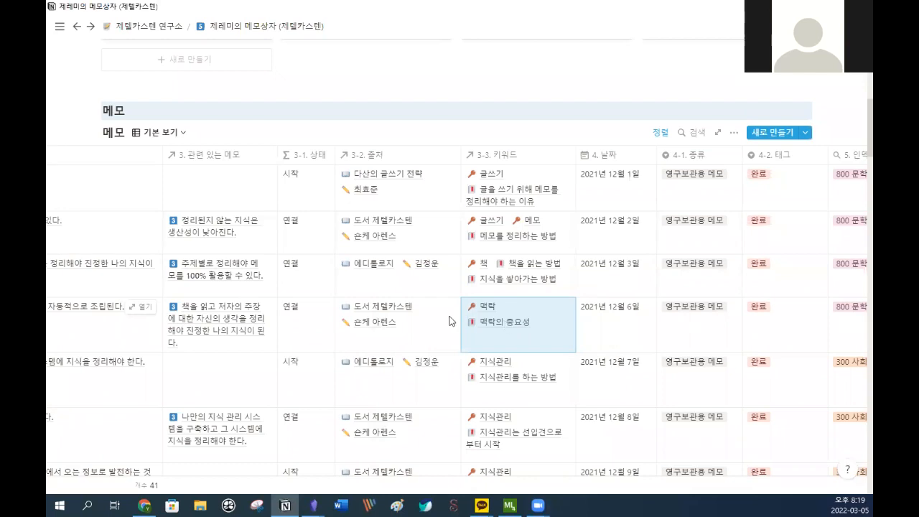
left_click(523, 333)
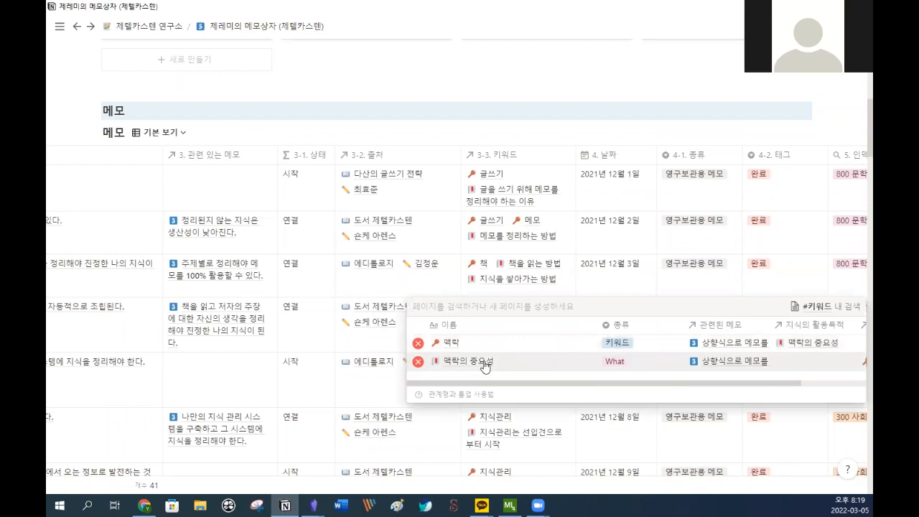
left_click(511, 281)
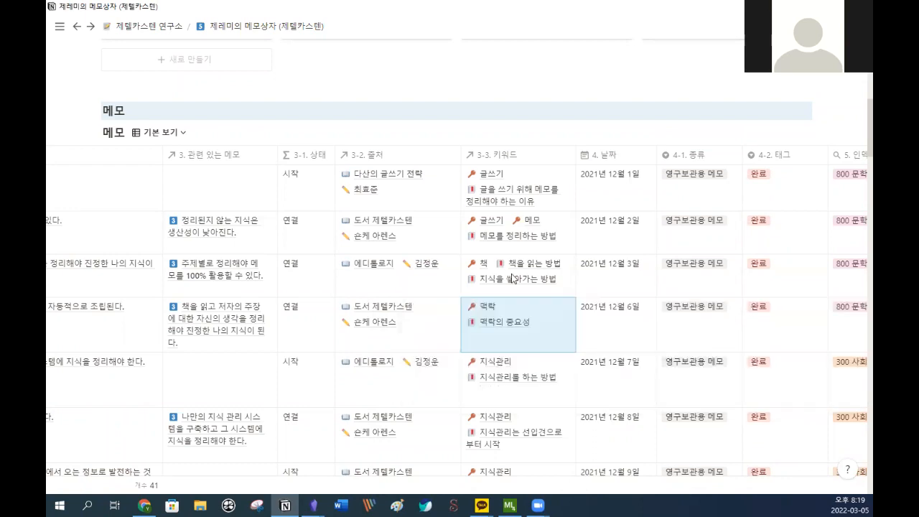
View the 4. 날짜 date settings and the 4-1. 종류 options of the same memo, closing both without changes.
left_click(612, 321)
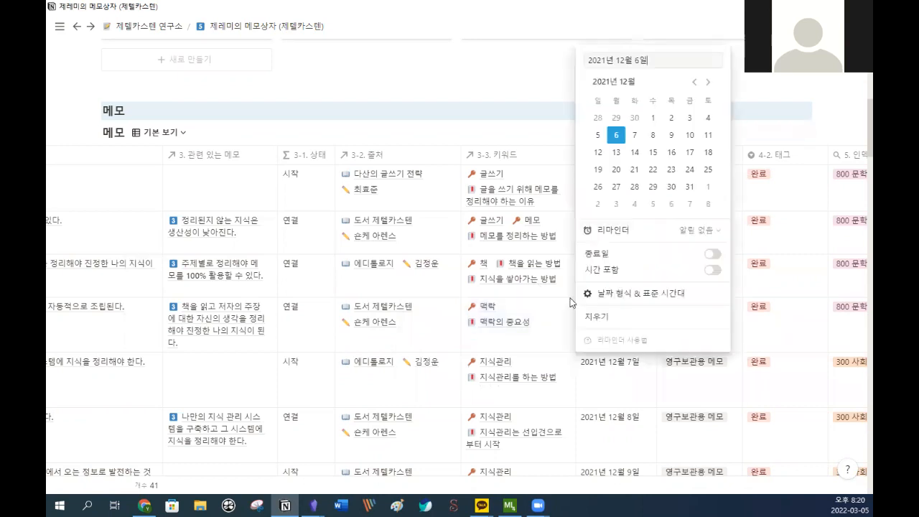
key("Escape")
scroll(570, 337, "right", 3)
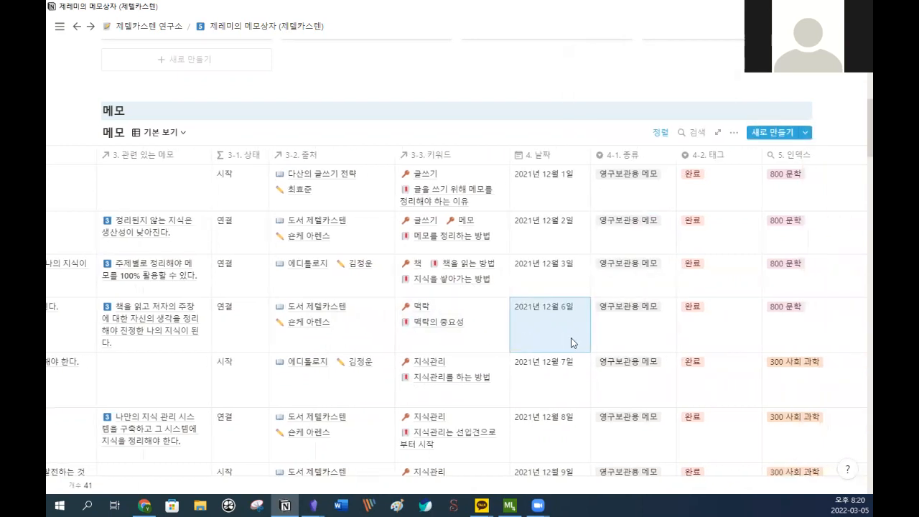
left_click(572, 328)
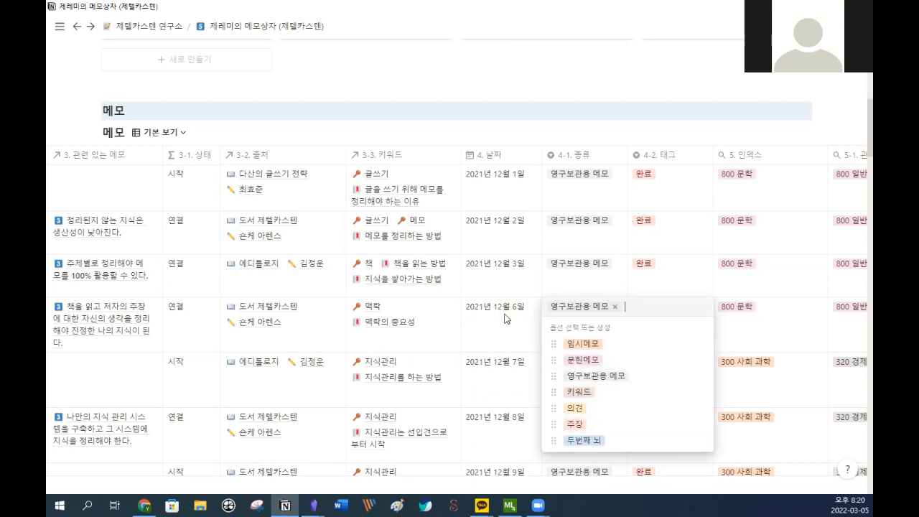
key("Escape")
scroll(582, 342, "right", 2)
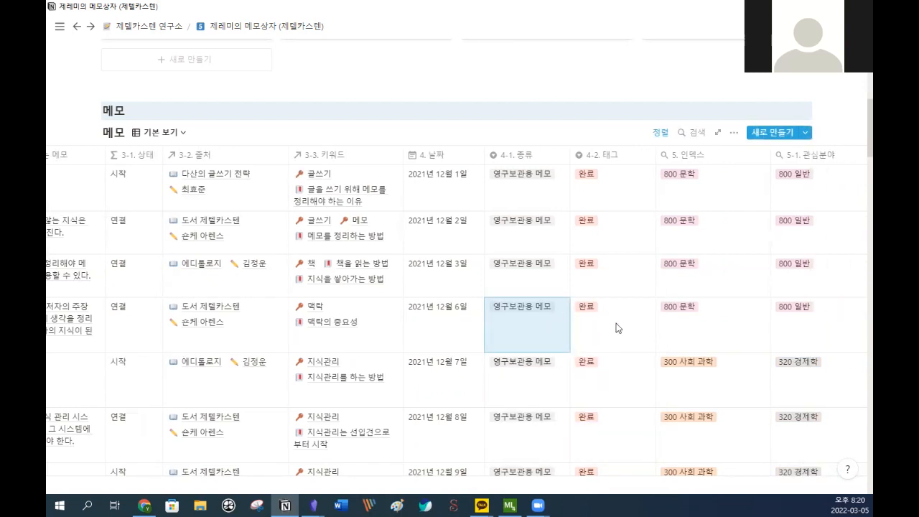
View the 4-2. 태그 options of the memos dated 2021년 12월 6일 and 2021년 12월 7일, closing both without changes.
left_click(615, 324)
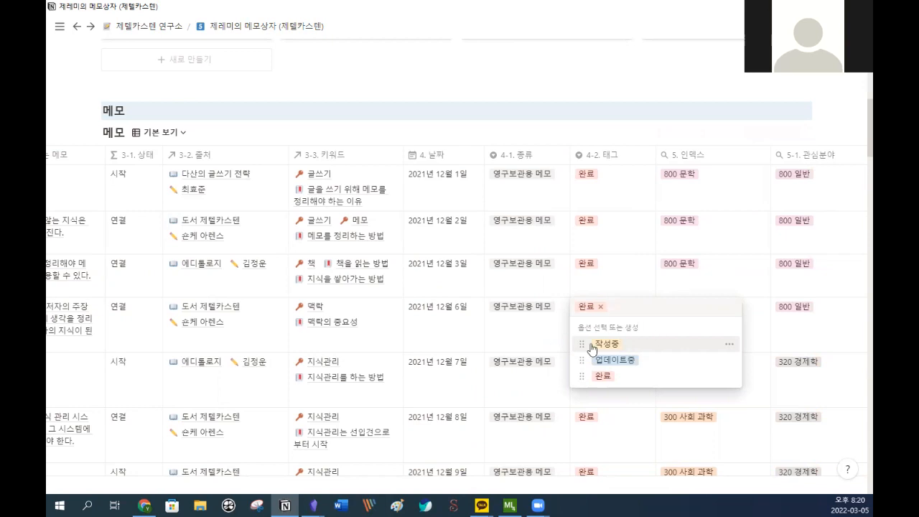
key("Escape")
scroll(516, 359, "left", 3)
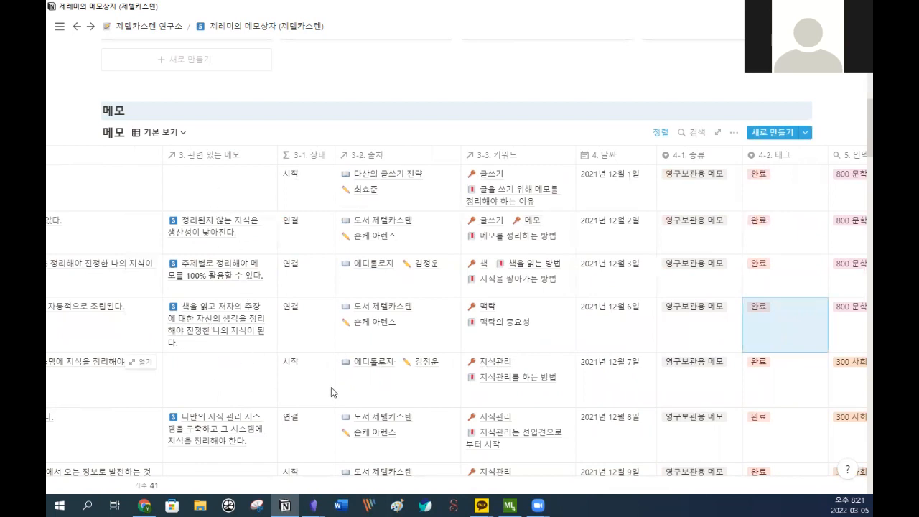
scroll(331, 387, "right", 3)
left_click(574, 374)
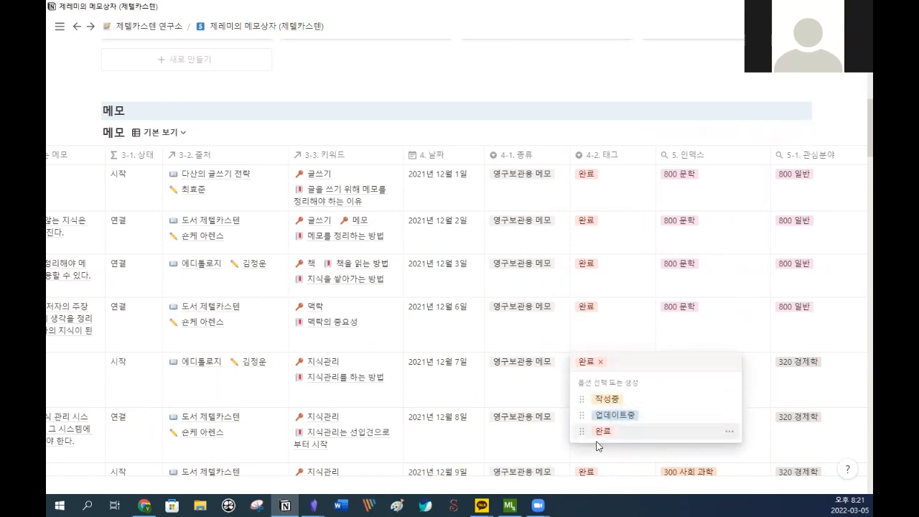
key("Escape")
View the rollup settings of the 5. 인덱스 property on the memo dated 2021년 12월 6일, and close them without changes.
scroll(580, 389, "right", 1)
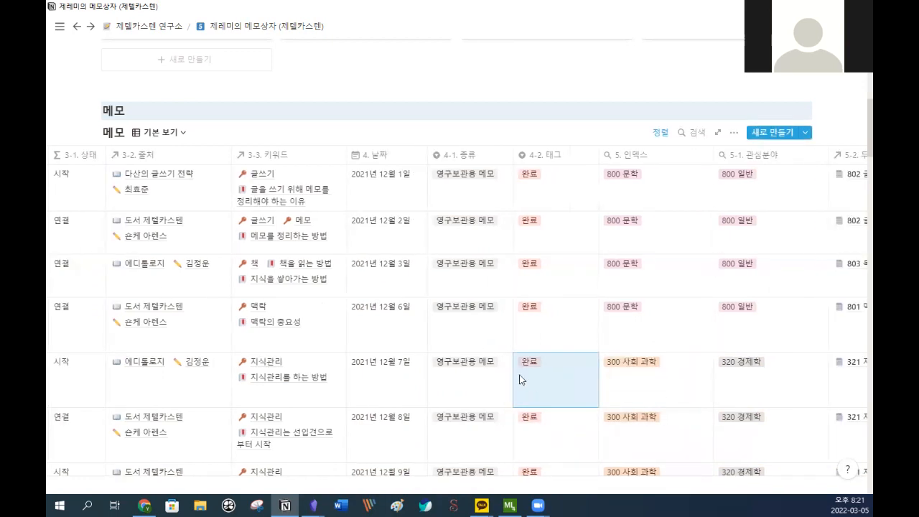
scroll(519, 376, "right", 1)
left_click_drag(598, 335, 595, 333)
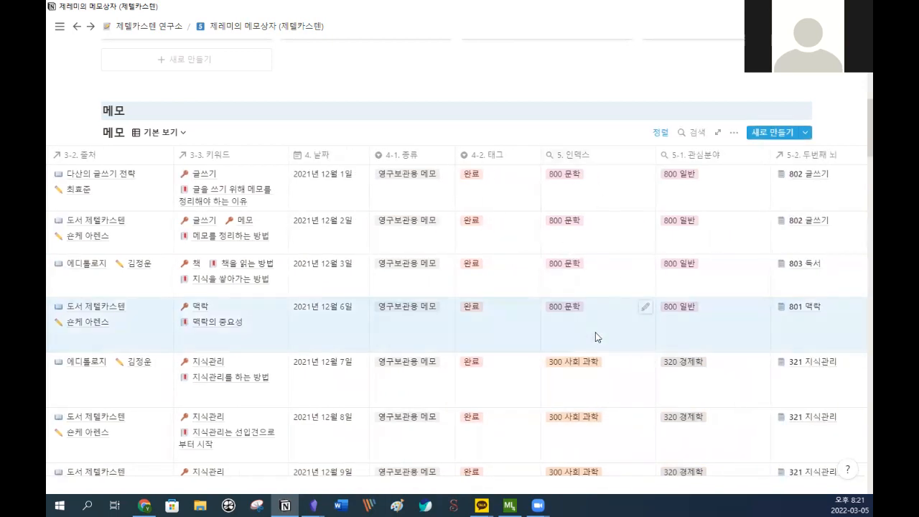
left_click(646, 310)
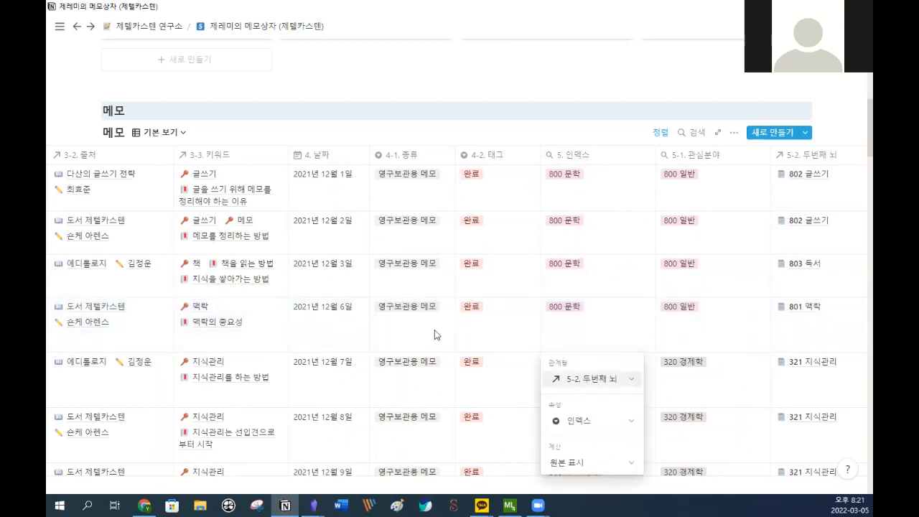
key("Escape")
View the same memo's 5-1. 관심분야 rollup settings and its 5-2. 두번째 뇌 relation, closing both without changes.
scroll(421, 348, "left", 6)
scroll(421, 348, "right", 7)
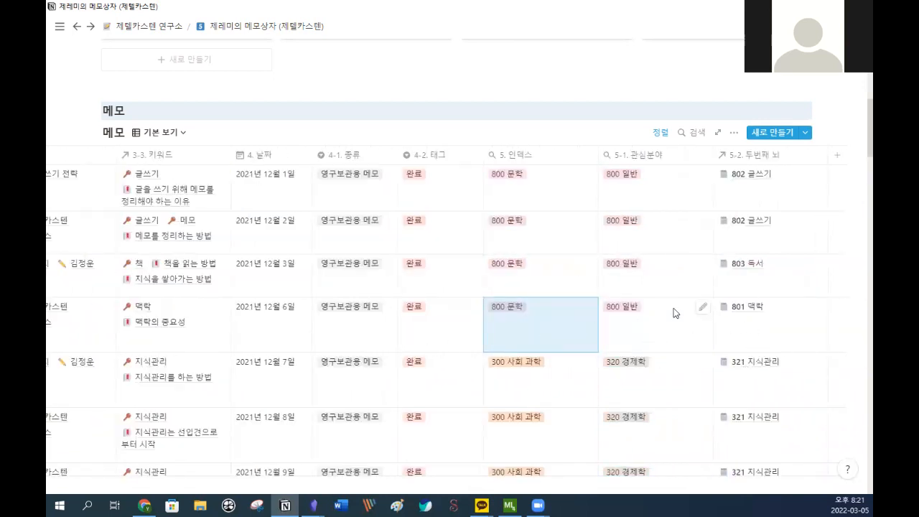
left_click(702, 308)
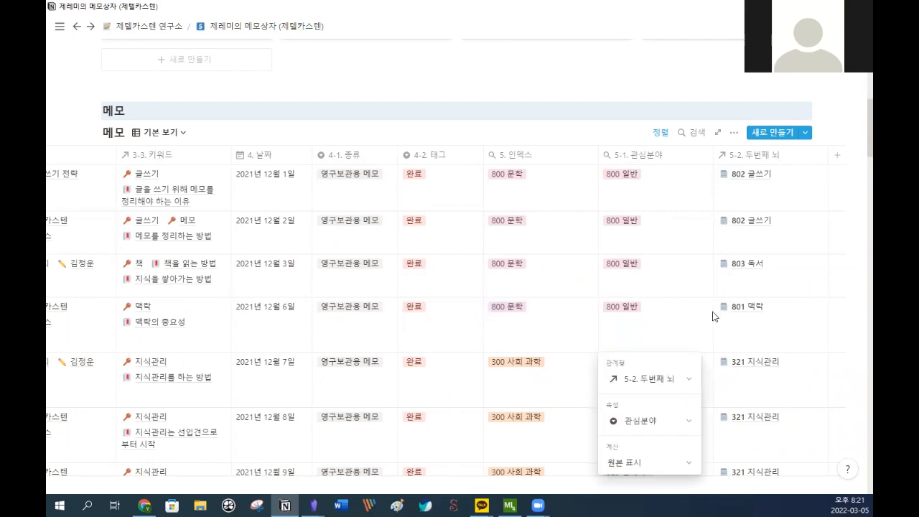
key("Escape")
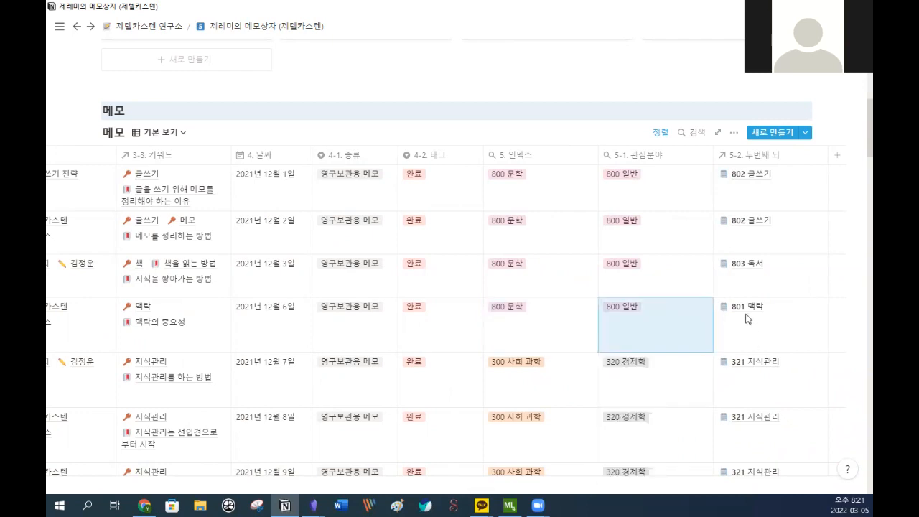
left_click(746, 318)
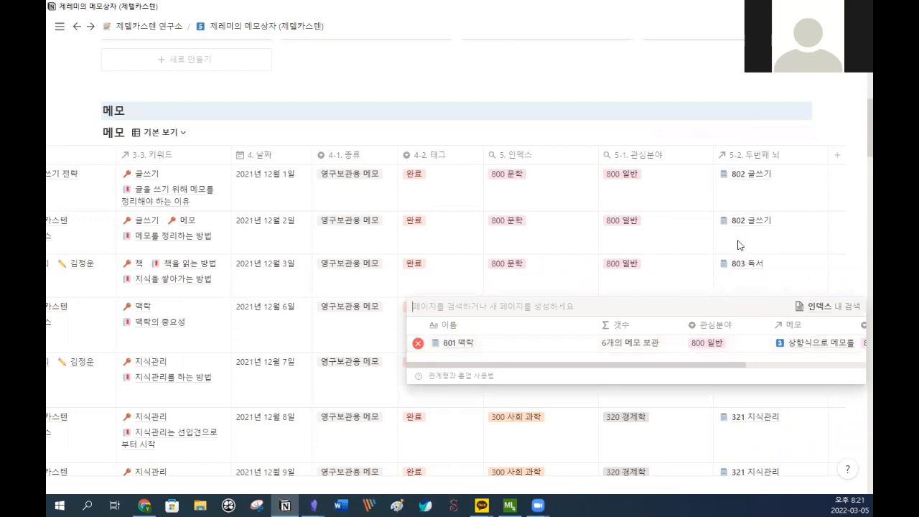
key("Escape")
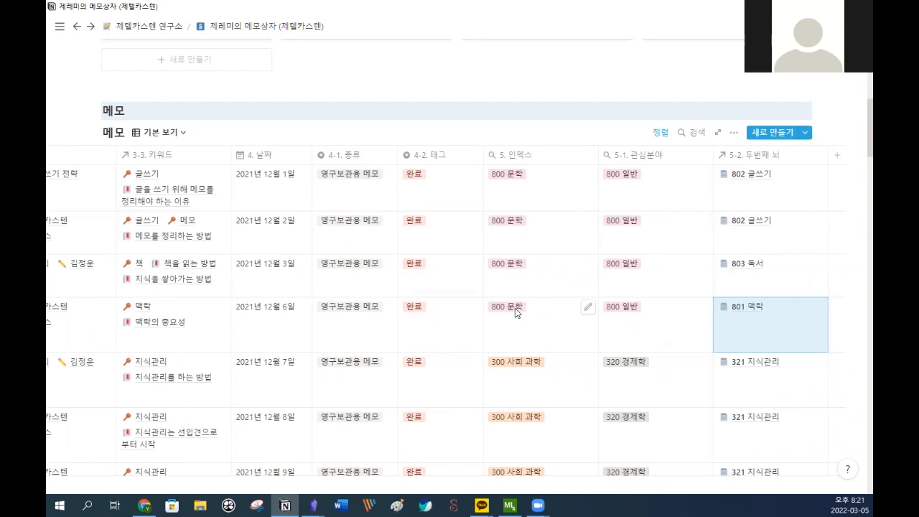
Open the memo 주제별로 정리해야 메모를 100% 활용할 수 있다. and look over its content and properties, including the hidden ones.
scroll(515, 308, "up", 3)
scroll(555, 417, "right", 5)
scroll(337, 429, "left", 5)
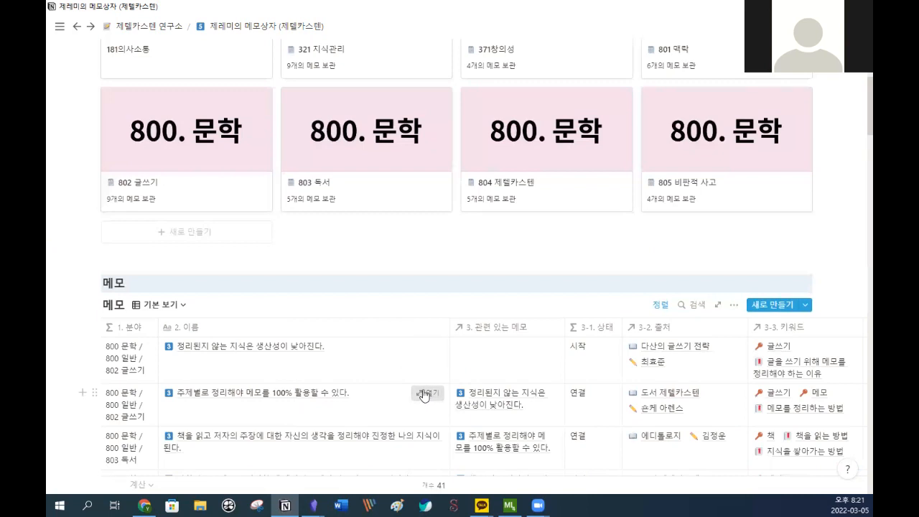
left_click(377, 413)
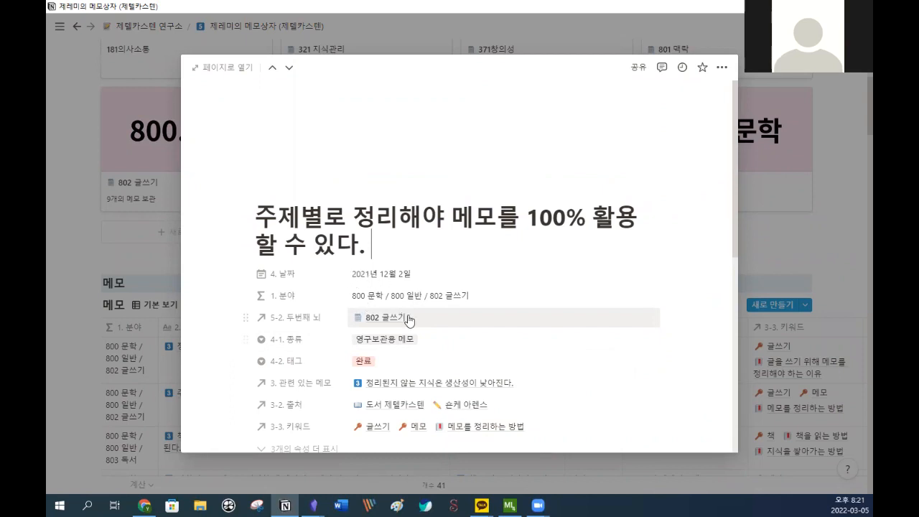
scroll(408, 323, "down", 2)
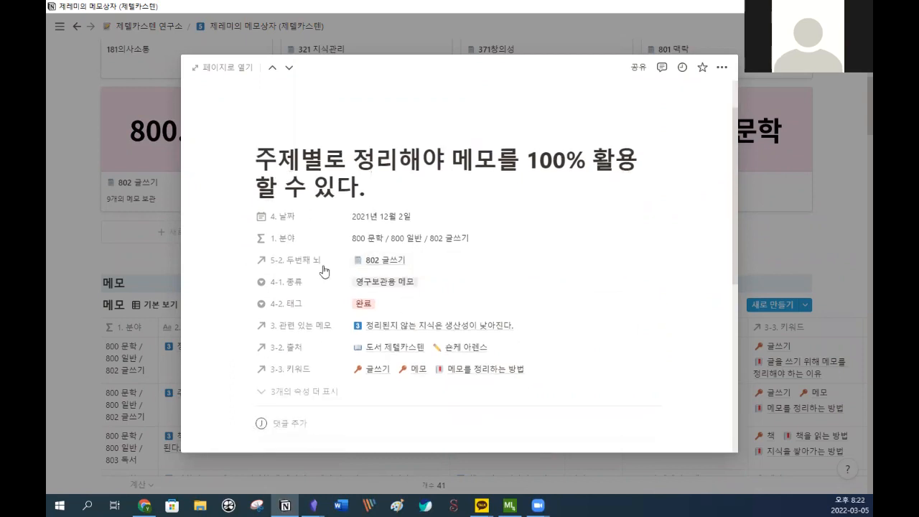
scroll(323, 266, "down", 4)
scroll(374, 165, "up", 3)
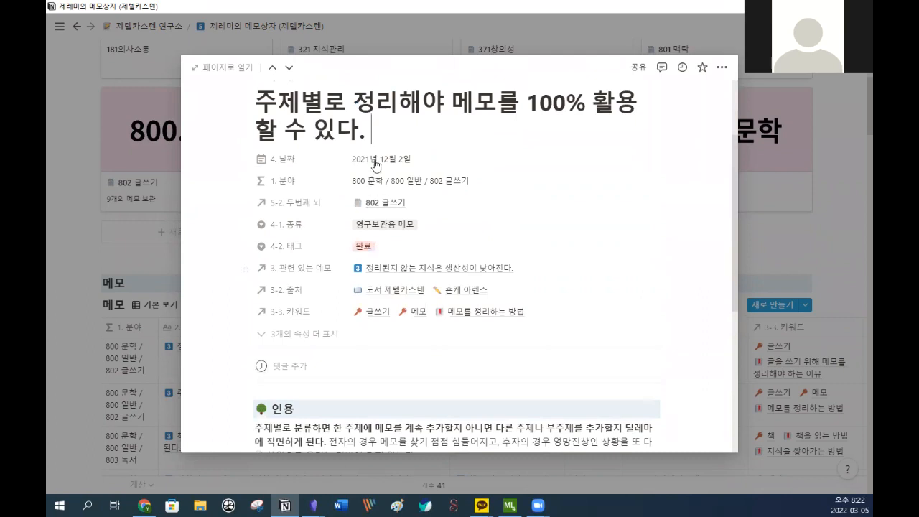
left_click(323, 333)
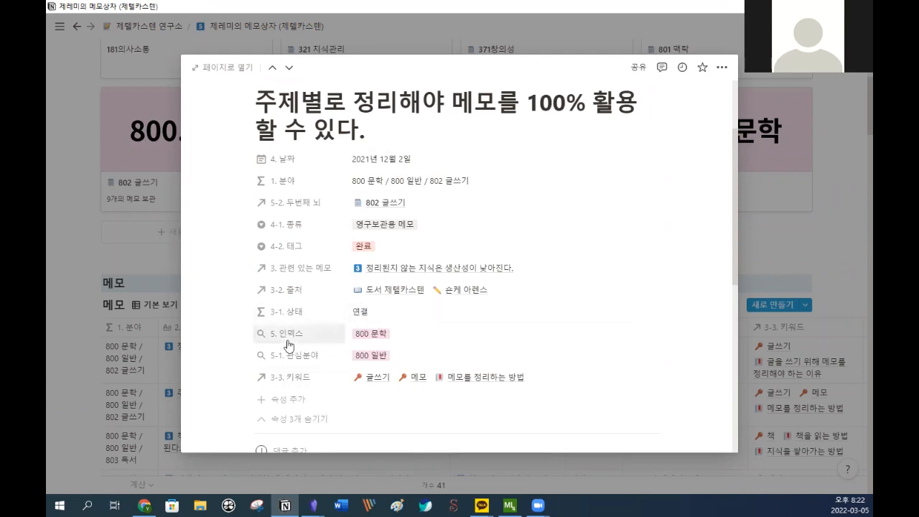
left_click(307, 418)
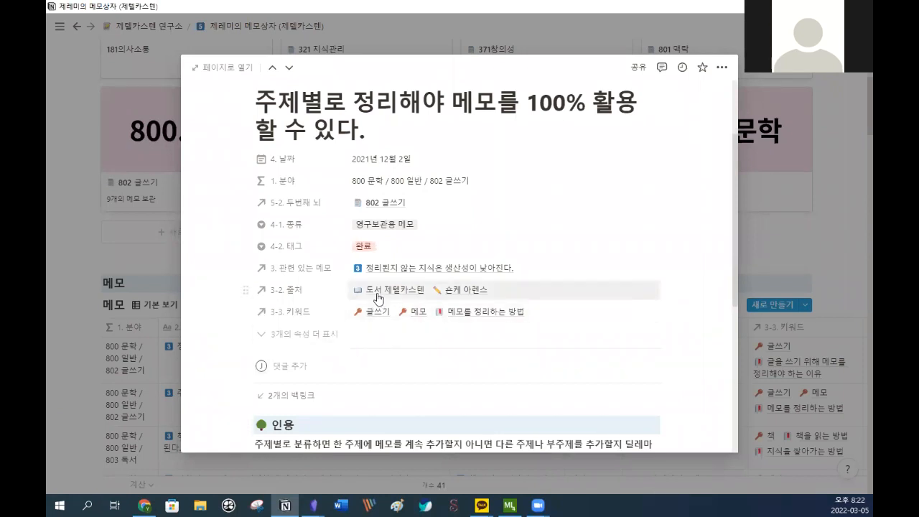
Examine how the open memo's 1. 분야 formula combines the index properties, and close the formula without changes.
left_click(413, 185)
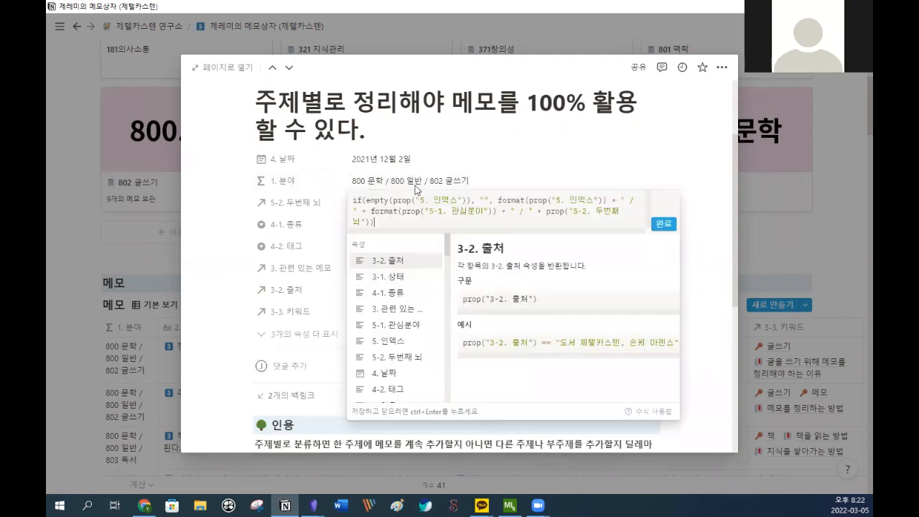
left_click_drag(384, 202, 429, 204)
left_click(496, 144)
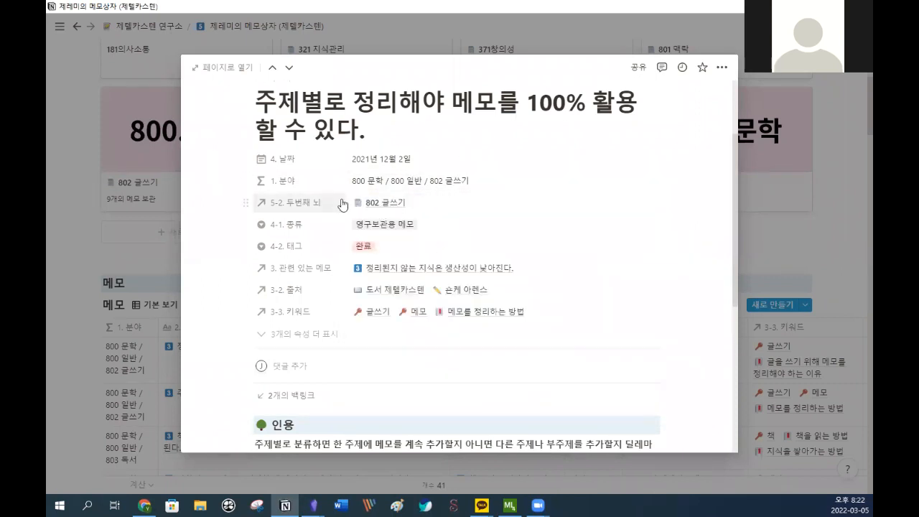
Add the index page 181의사소통 to the memo's 5-2. 두번째 뇌 relation.
left_click(400, 206)
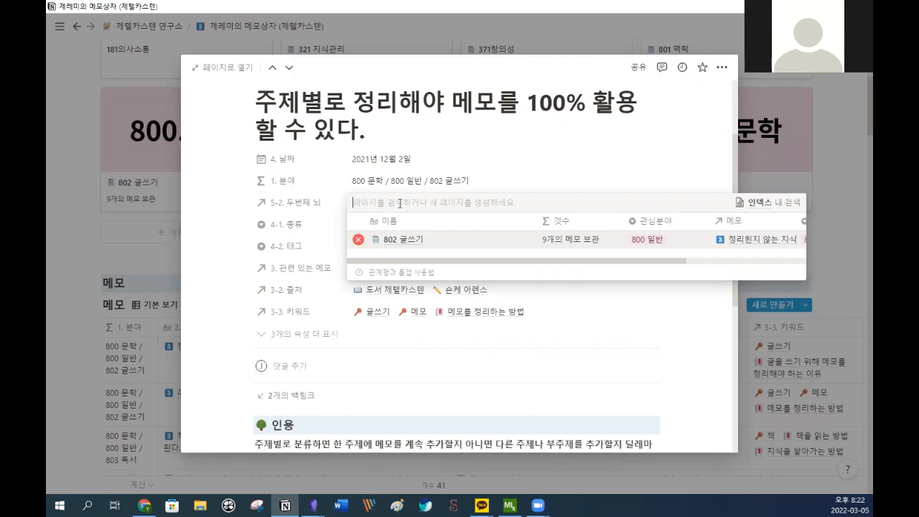
left_click(400, 203)
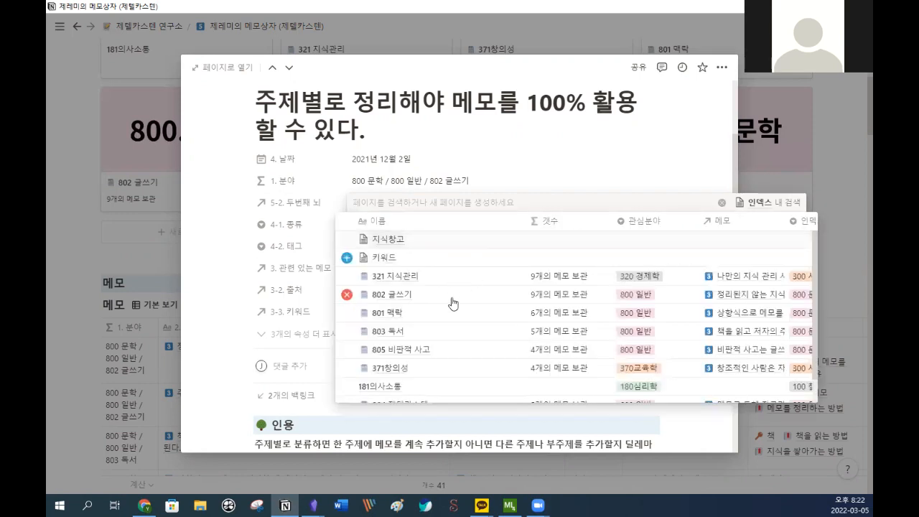
scroll(443, 320, "down", 1)
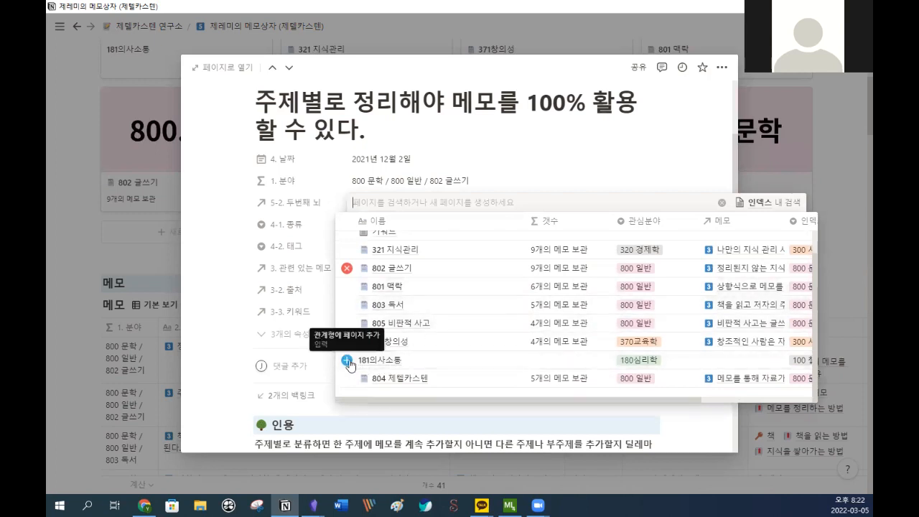
left_click(347, 362)
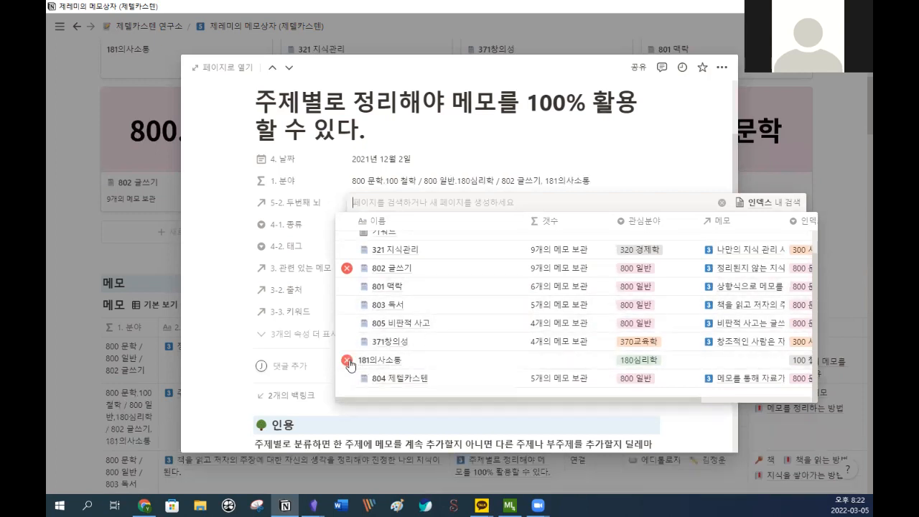
left_click(537, 169)
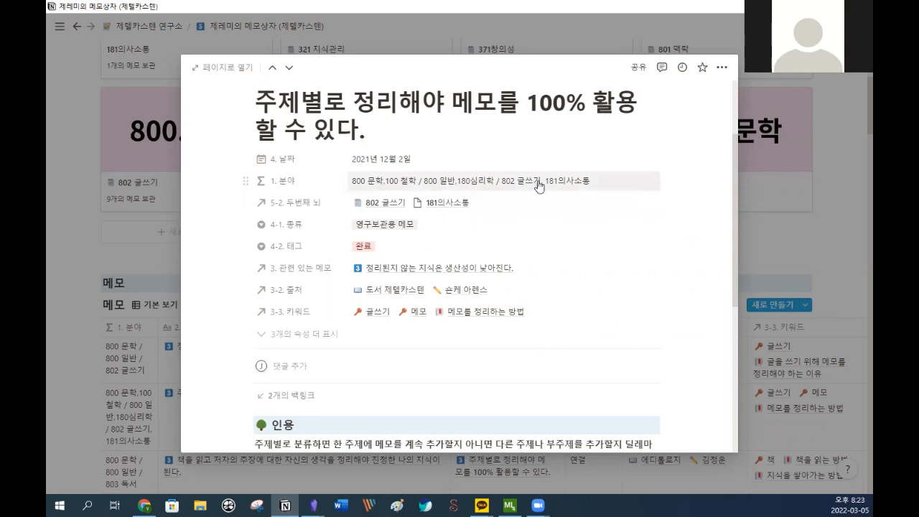
Remove 181의사소통 from the memo's 5-2. 두번째 뇌 relation.
left_click(418, 207)
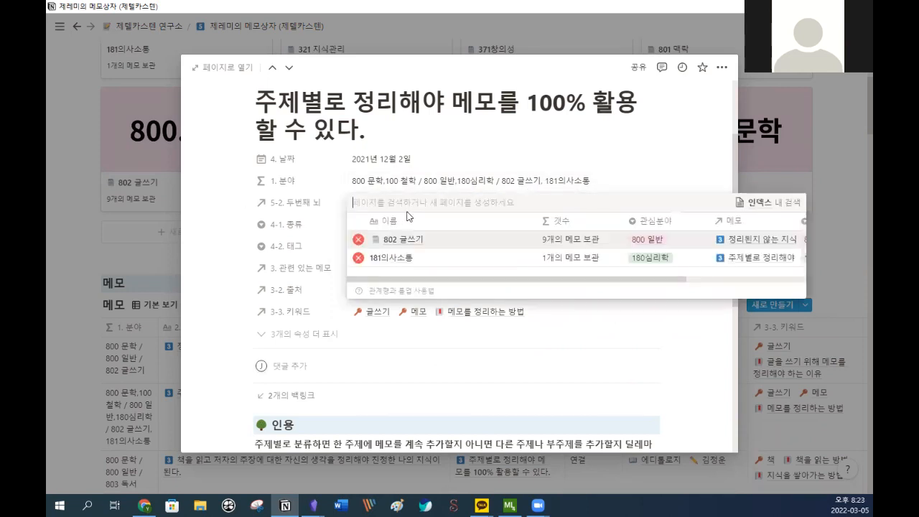
left_click(359, 257)
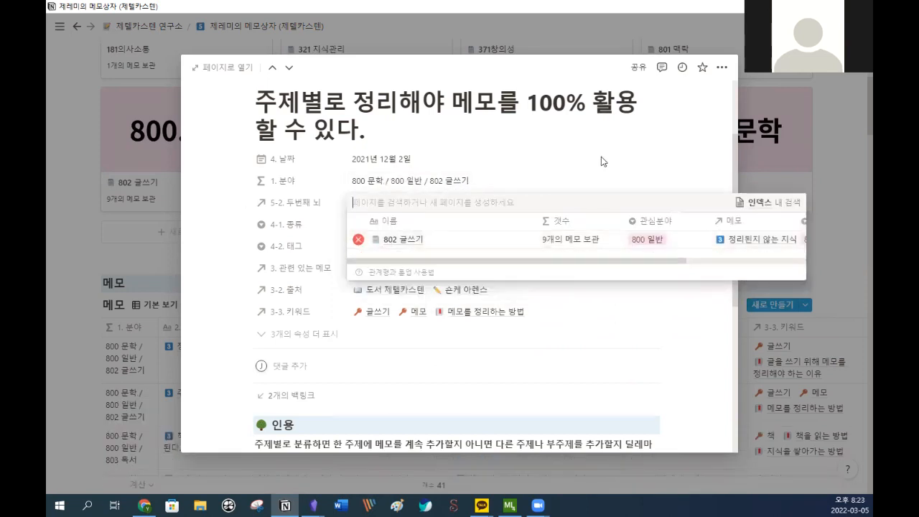
left_click(646, 143)
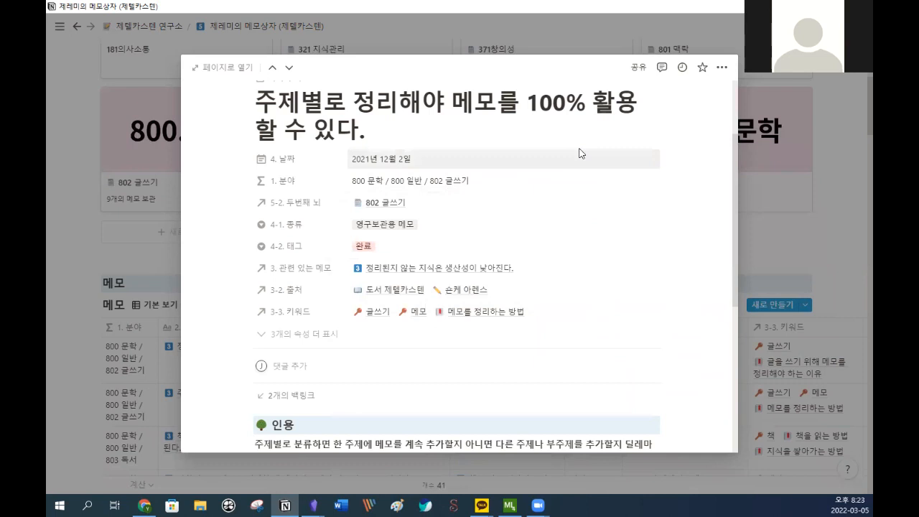
View the memo's 4-1. 종류 and 4-2. 태그 options without changing them, and close the memo page.
left_click(381, 225)
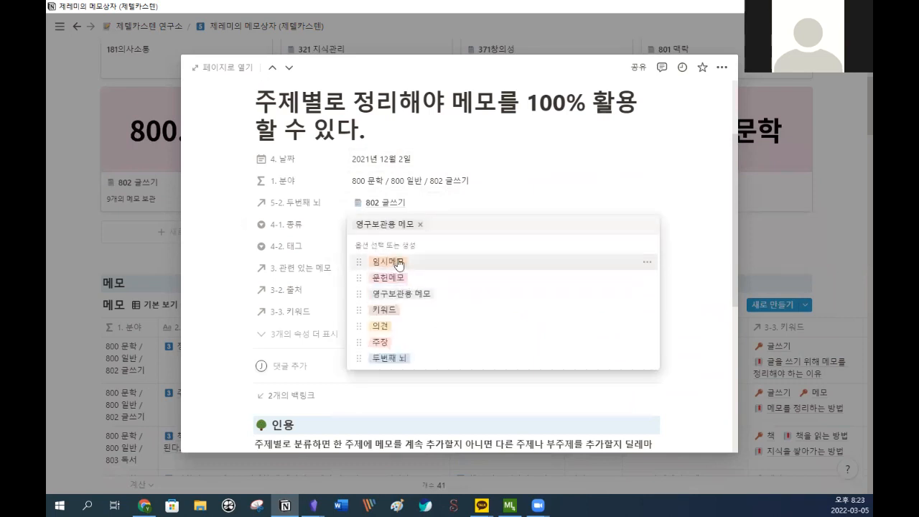
left_click(463, 183)
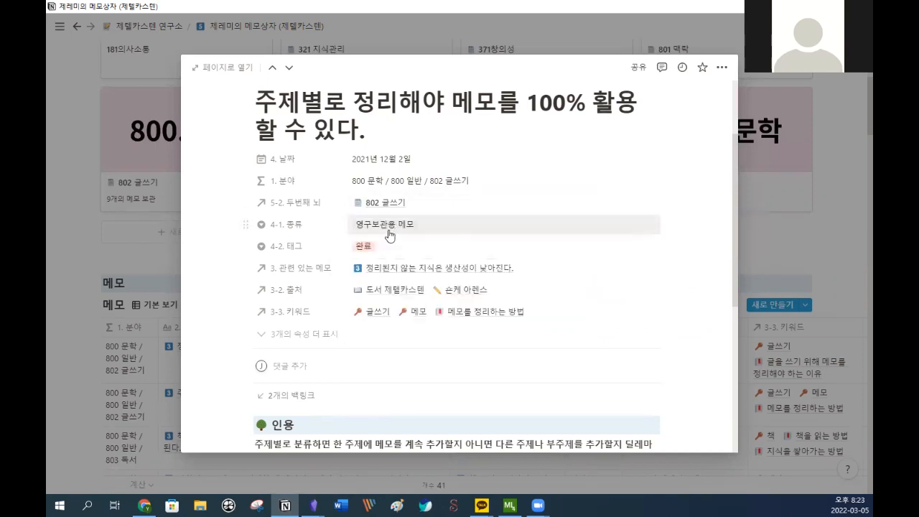
left_click(366, 250)
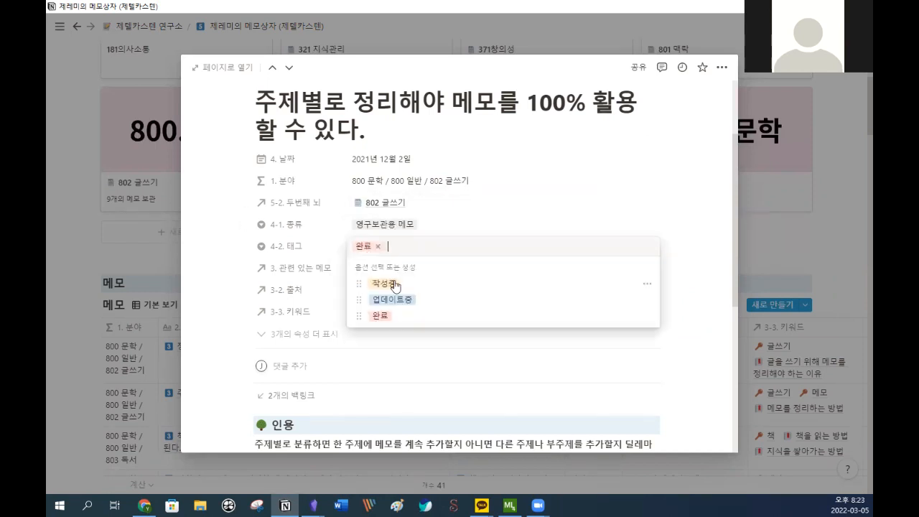
left_click(631, 204)
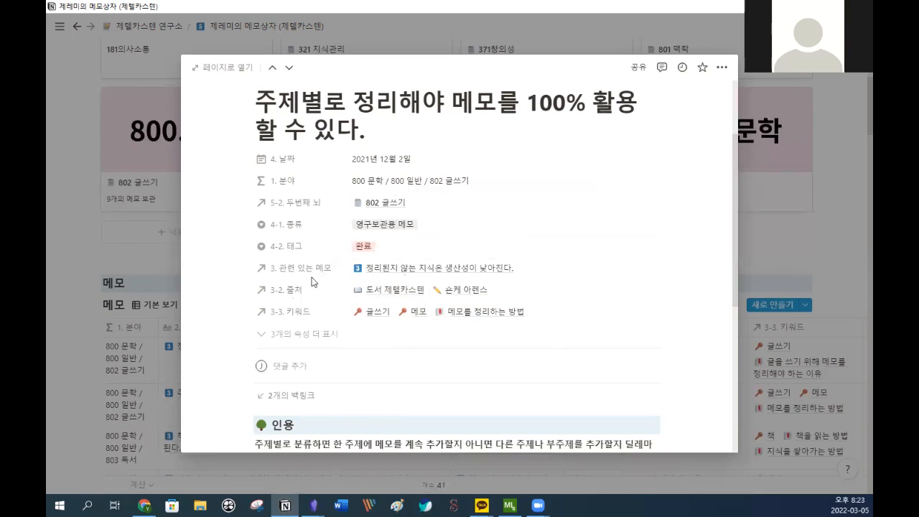
left_click(139, 258)
Look over the templates of the 메모 database and create a new untitled memo page.
scroll(208, 287, "down", 8)
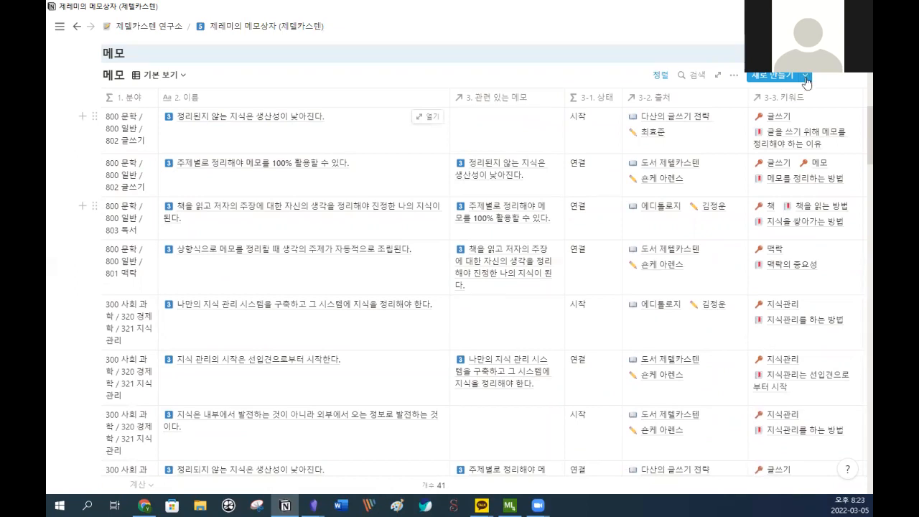
left_click(806, 79)
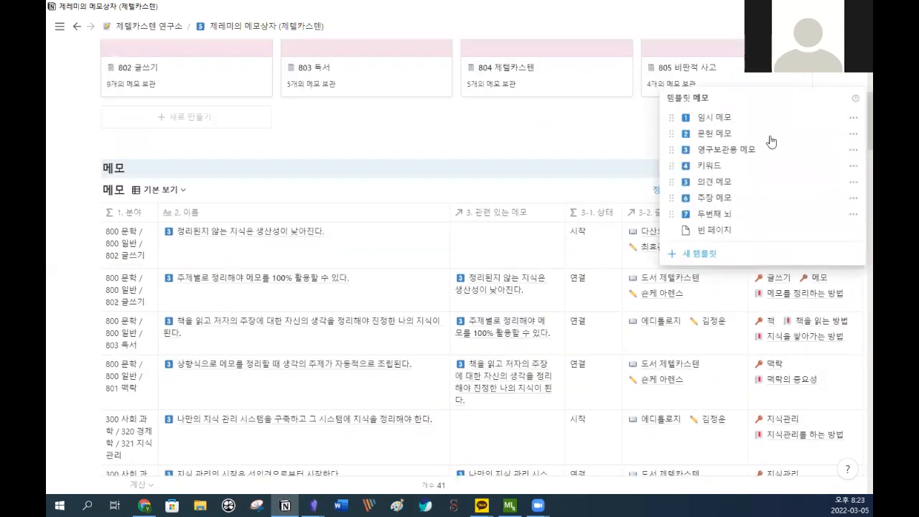
left_click(715, 155)
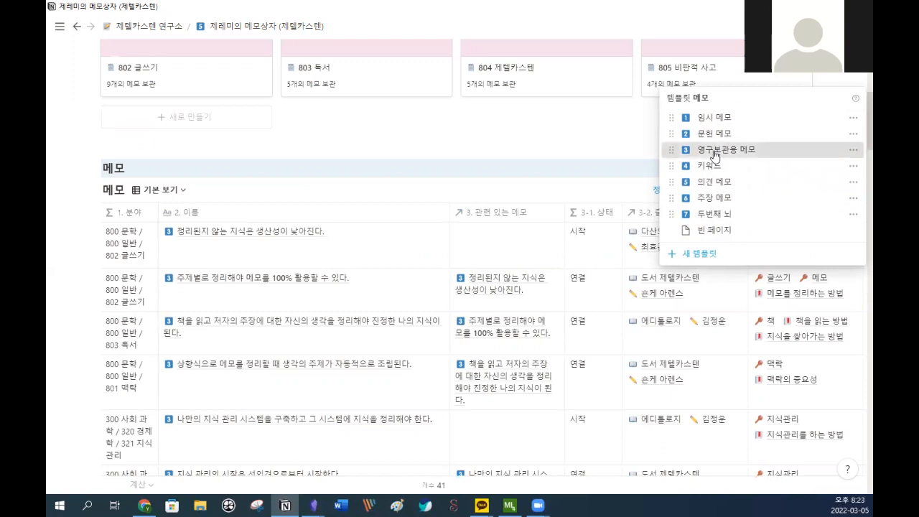
left_click(800, 168)
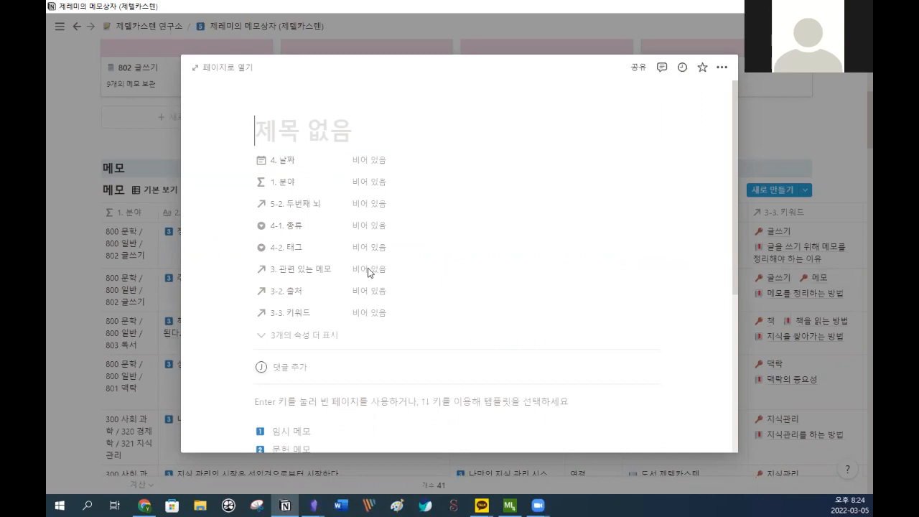
Apply the 영구보관용 메모 template to the new memo and look over its 인용 and 생각의 연결고리 sections.
scroll(367, 272, "down", 3)
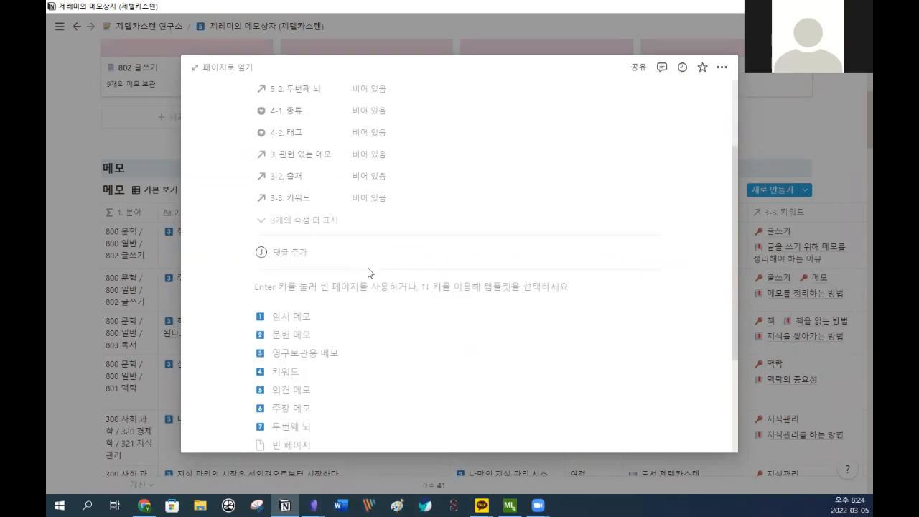
left_click(368, 274)
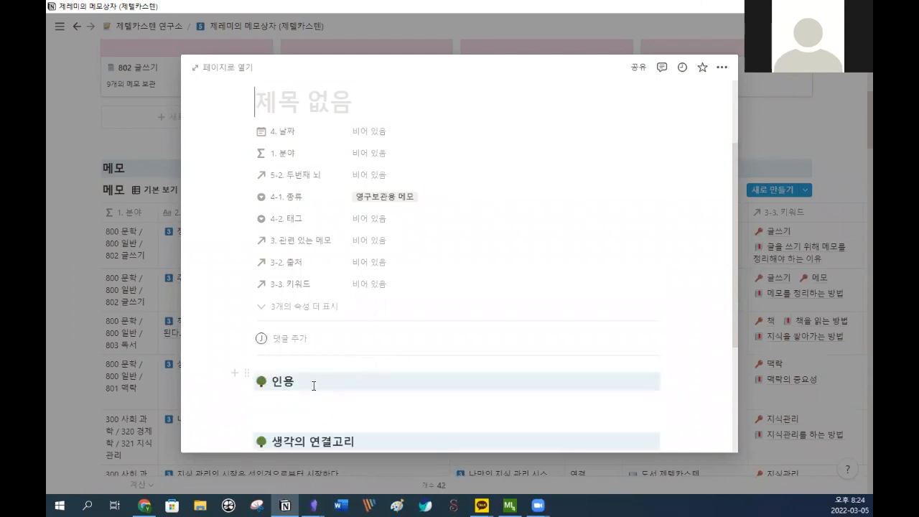
scroll(302, 380, "down", 1)
scroll(300, 378, "down", 2)
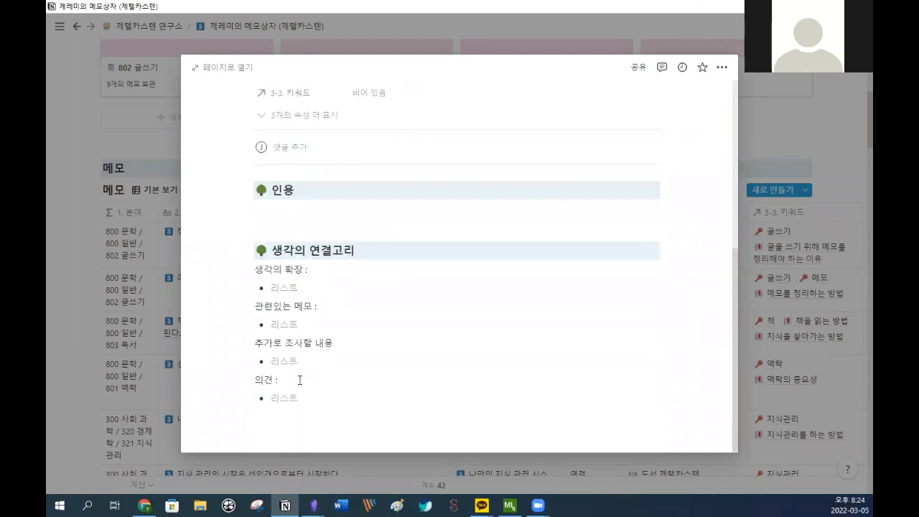
scroll(315, 359, "up", 4)
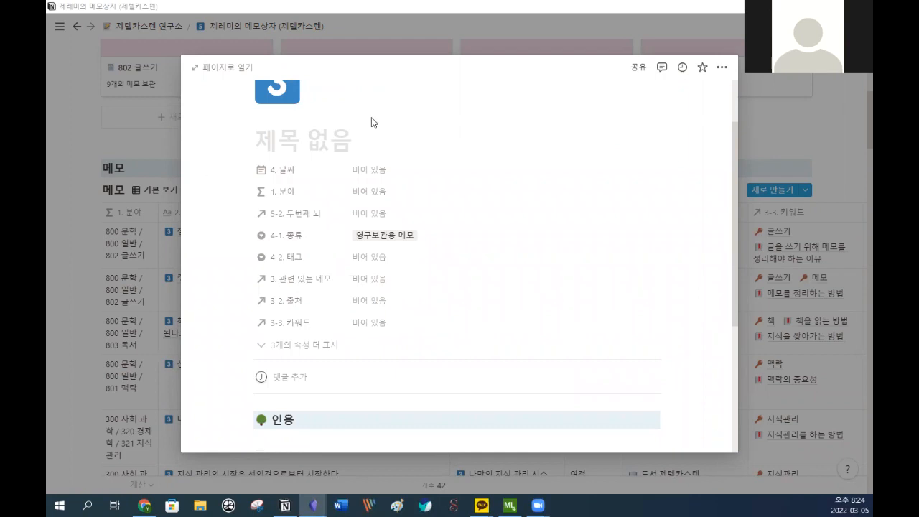
Set the memo's 4. 날짜 property to 2022년 3월 5일.
left_click(375, 171)
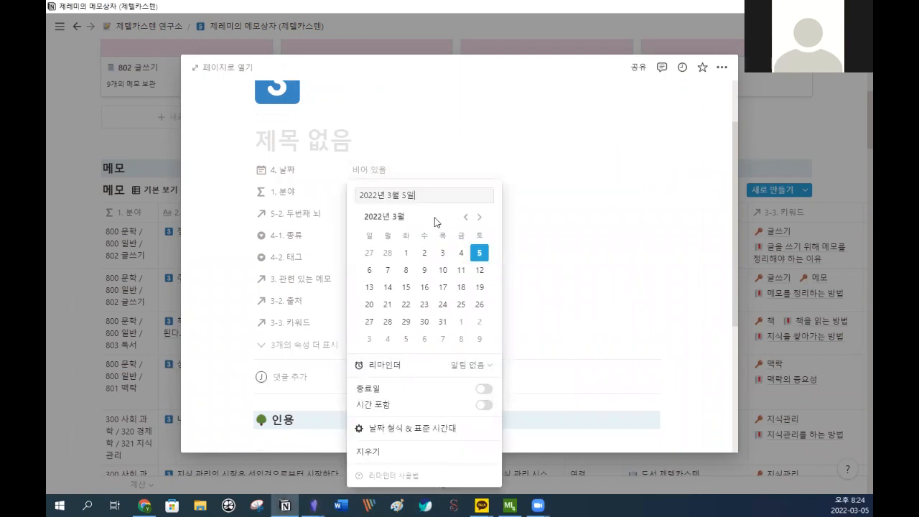
left_click(479, 255)
left_click(451, 127)
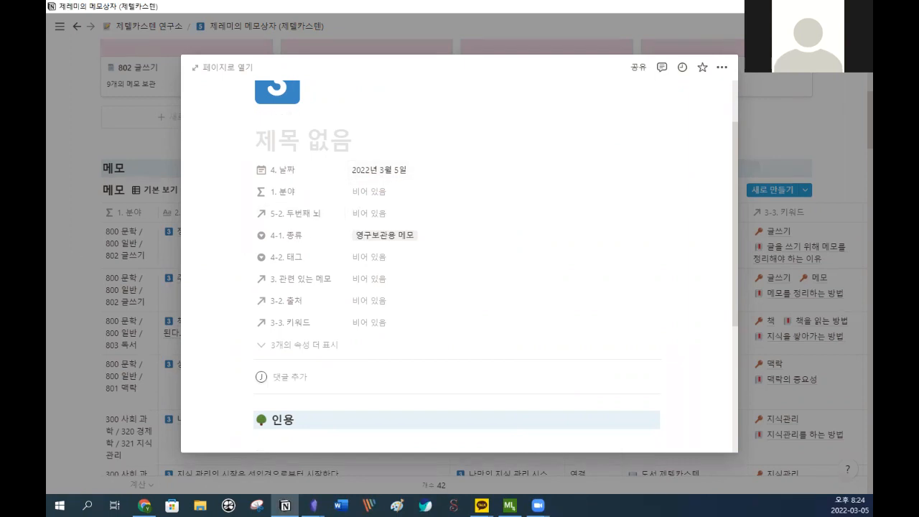
Paste the copied quotation about 플래시 카드 information lacking context, ending in 180쪽, under the memo's 인용 heading.
key("alt+Tab")
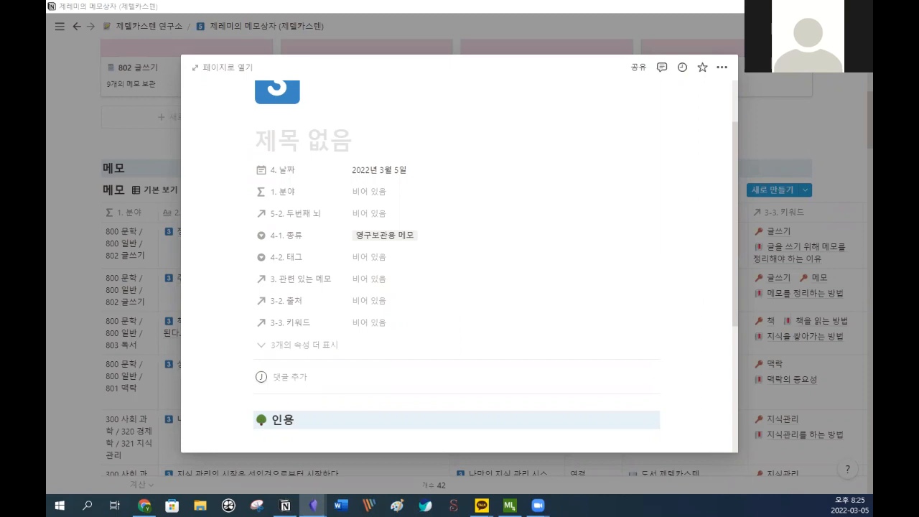
scroll(349, 311, "down", 3)
left_click(280, 267)
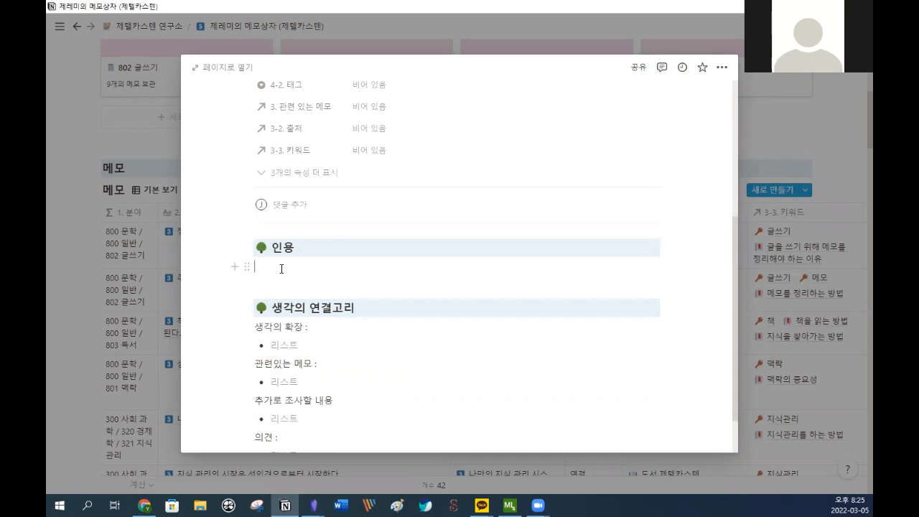
key("ctrl+v")
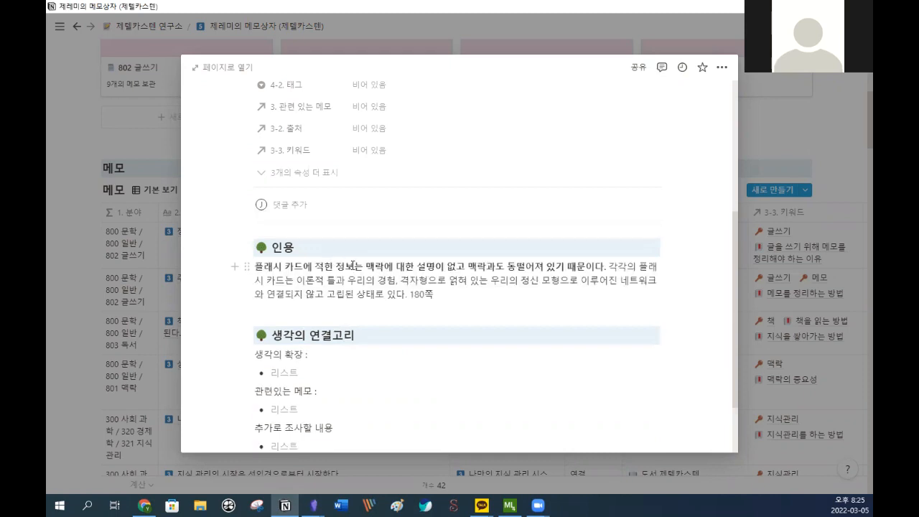
left_click_drag(256, 267, 433, 294)
Link the book page 도서 제텔카스텐 and the author page 숀케 아렌스 in the memo's 3-2. 출처 relation.
scroll(360, 236, "up", 2)
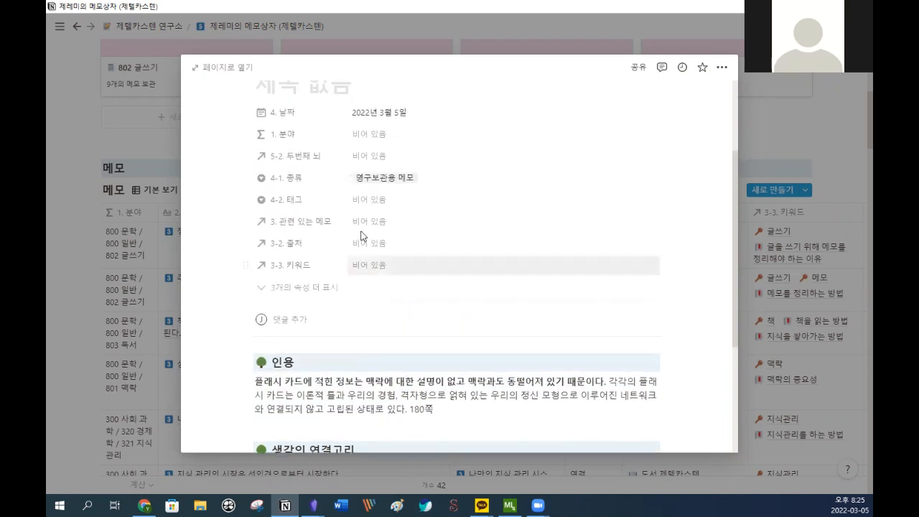
scroll(394, 345, "down", 1)
scroll(394, 344, "up", 1)
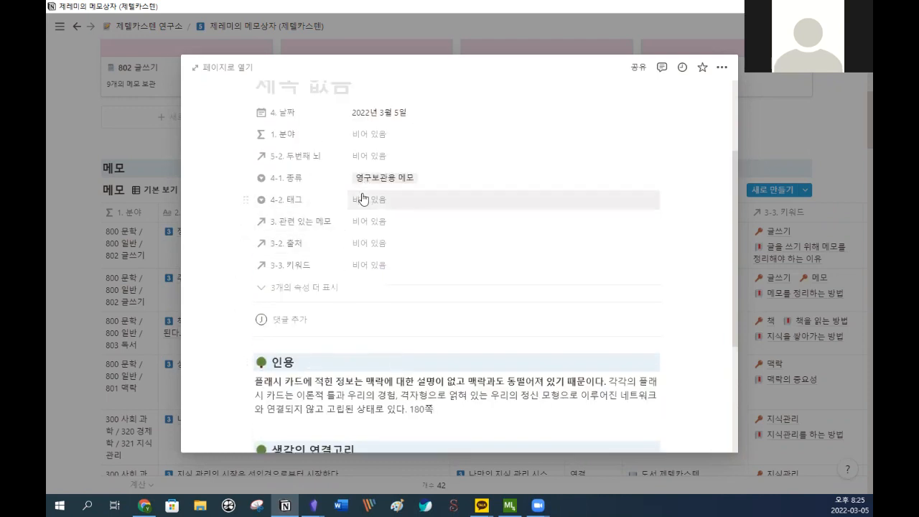
left_click(381, 245)
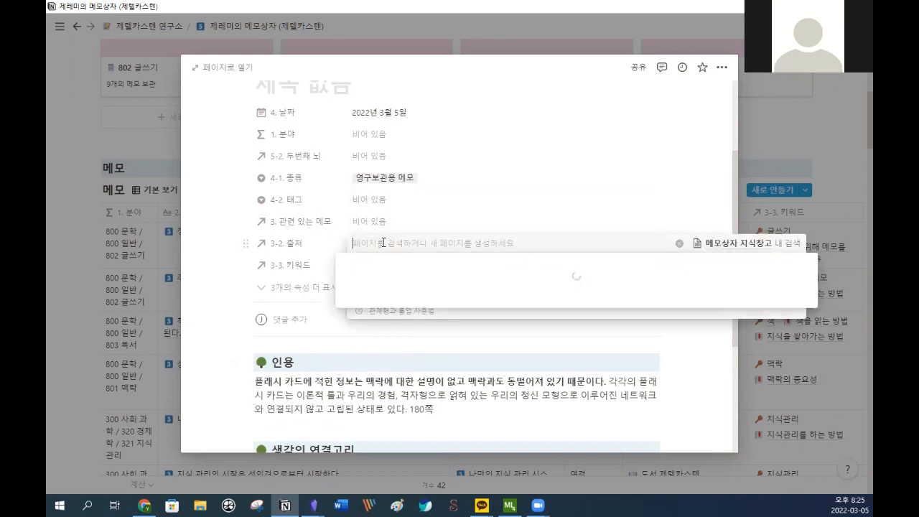
type("도서 제텔")
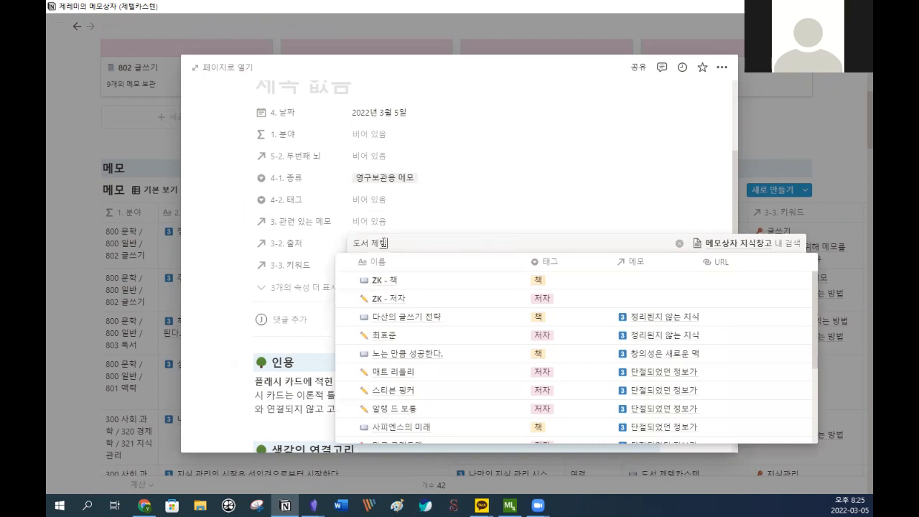
type("카스텐")
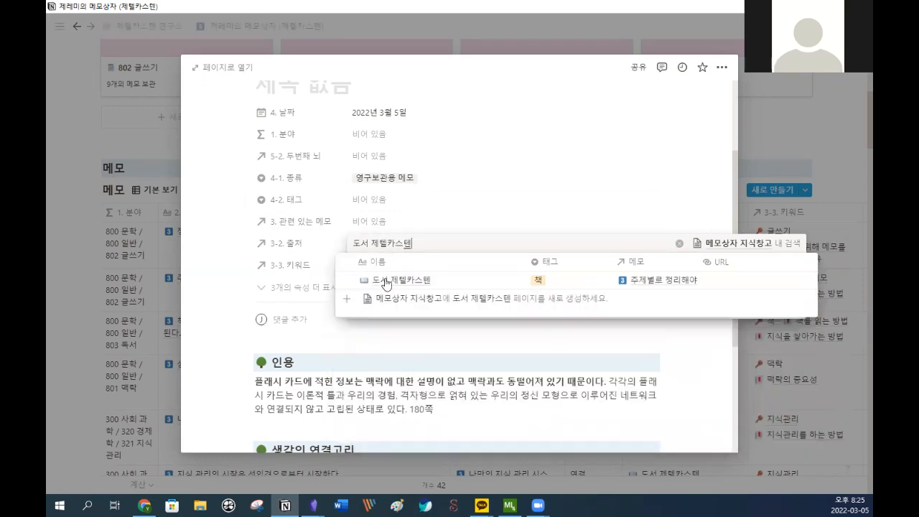
left_click(364, 284)
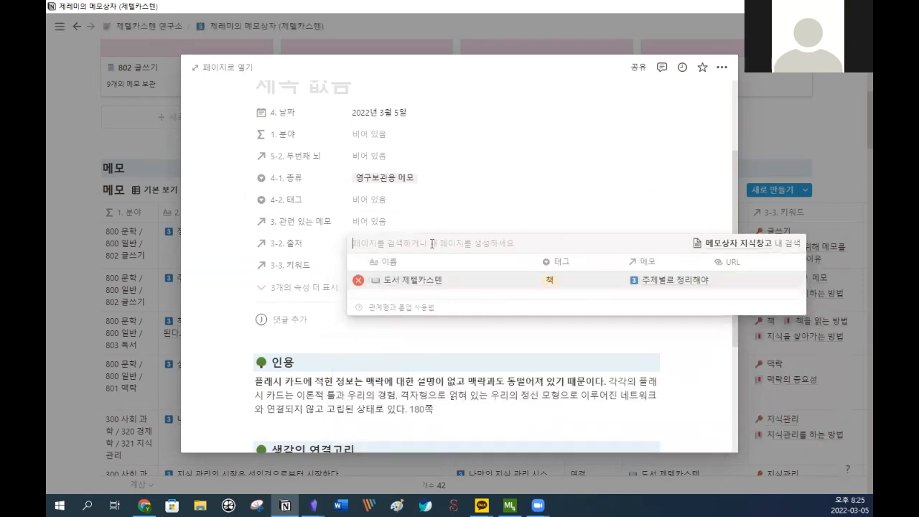
type("ㅅ")
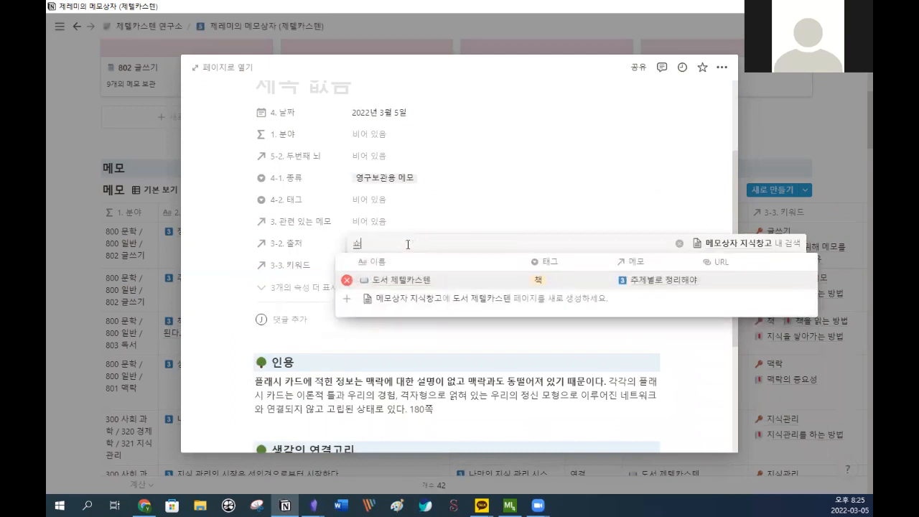
type("손케")
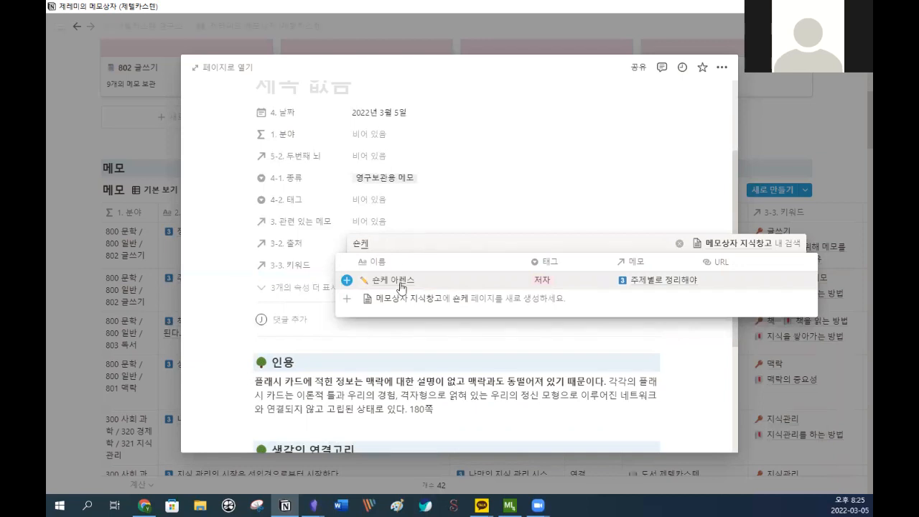
left_click(401, 284)
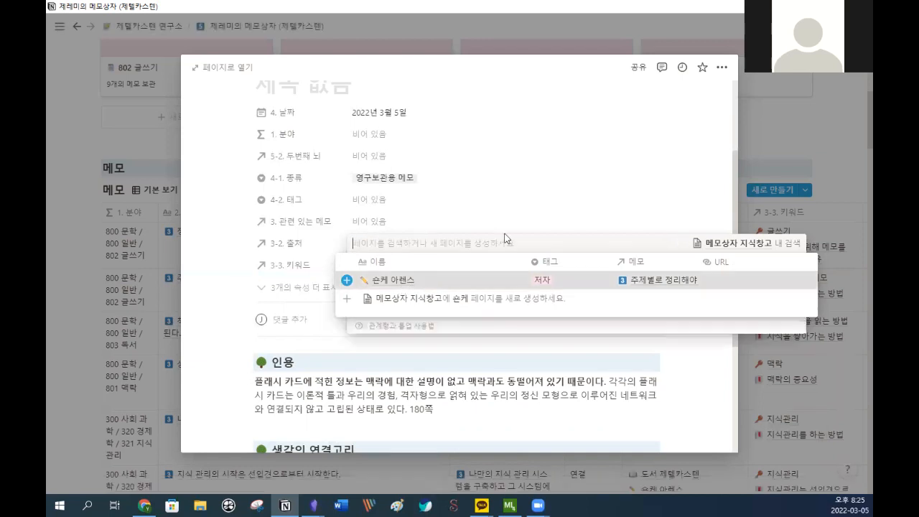
left_click(637, 182)
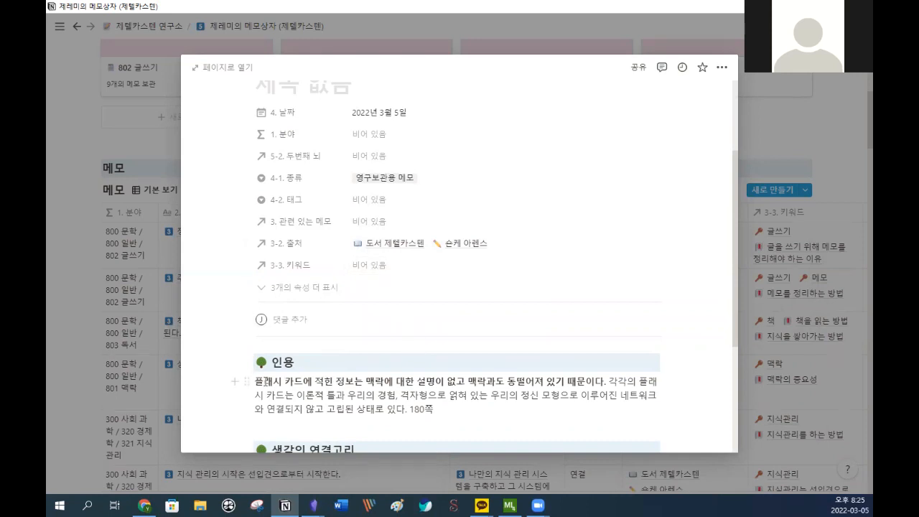
Add the keyword pages 맥락 and 맥락의 중요성 to the memo's 3-3. 키워드 relation.
left_click_drag(281, 382, 609, 394)
left_click(374, 271)
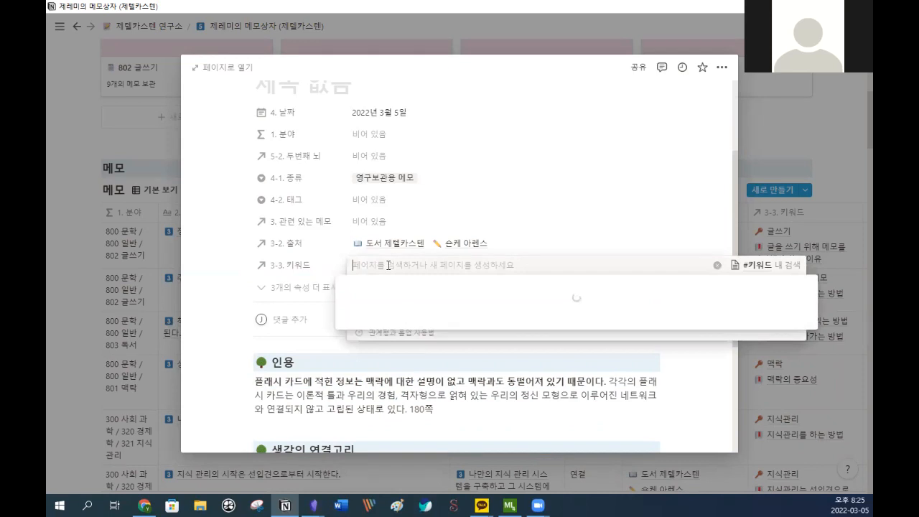
type("맥락")
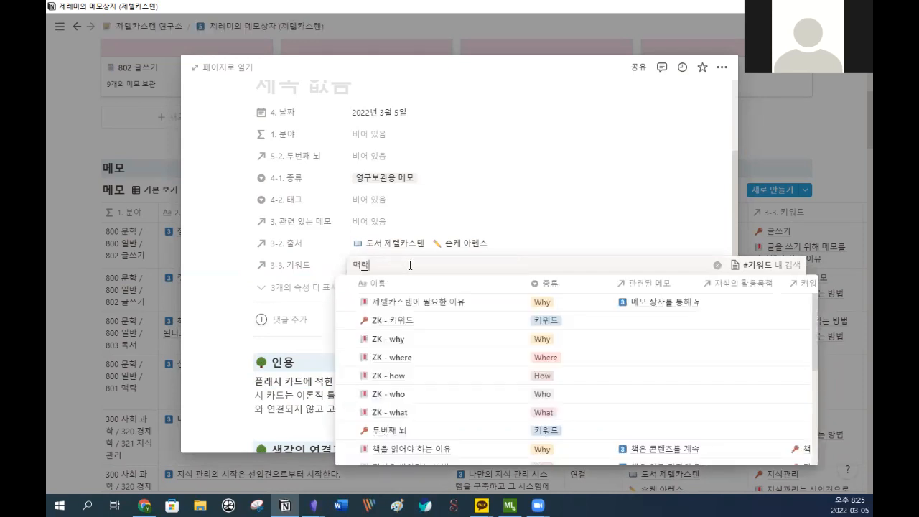
left_click(347, 320)
key("alt+Tab")
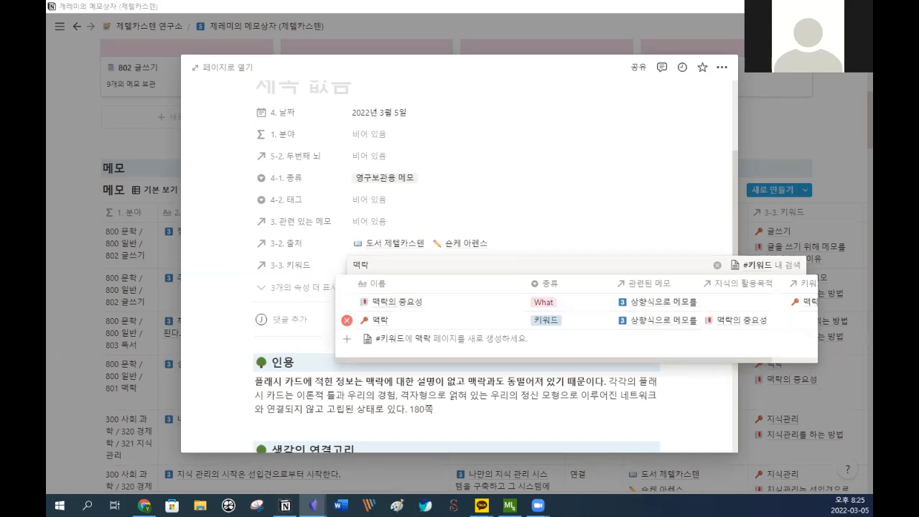
left_click(347, 304)
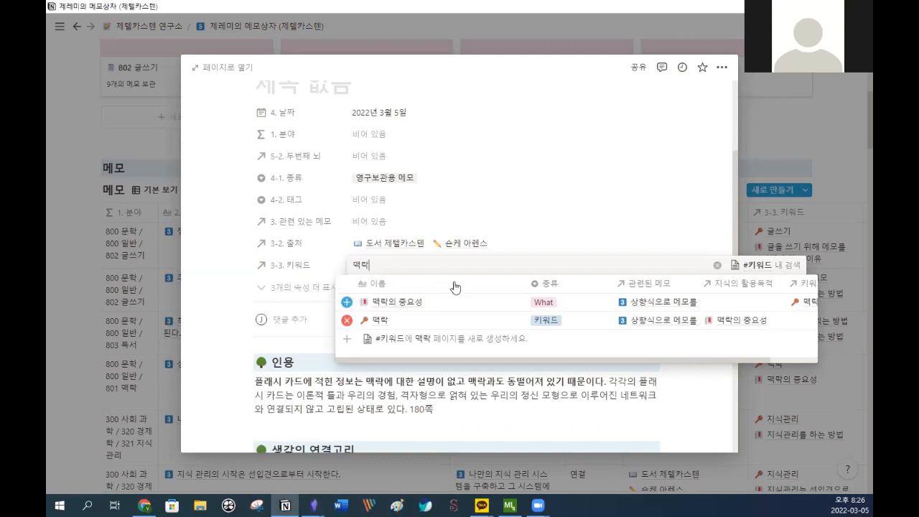
left_click(555, 211)
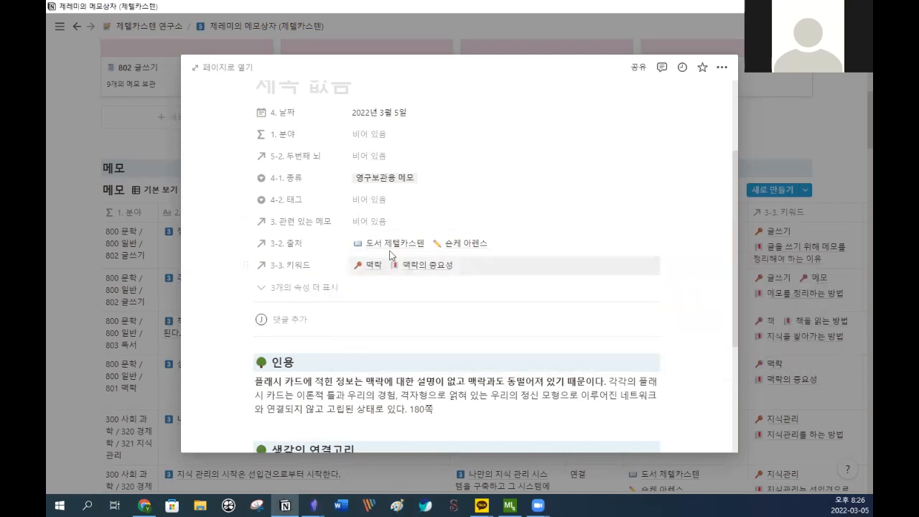
Set the memo's 4-2. 태그 property to 작성중.
left_click(369, 200)
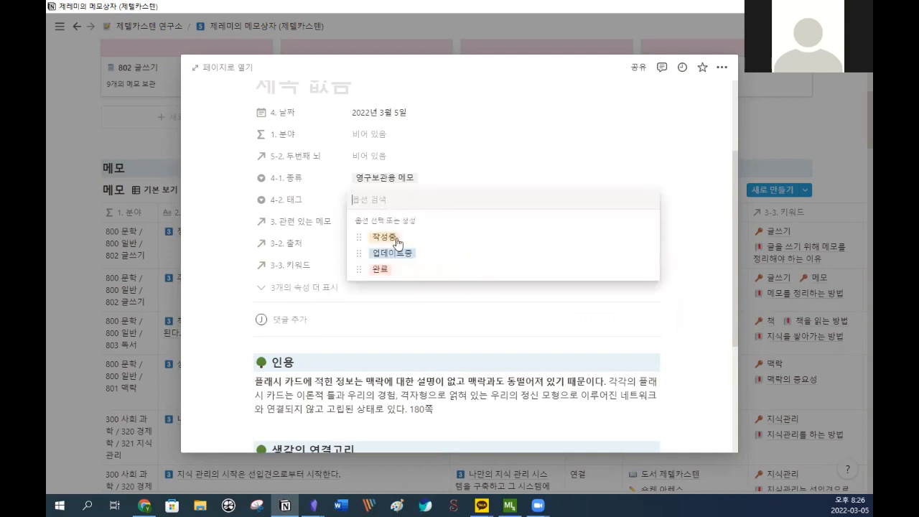
left_click(392, 239)
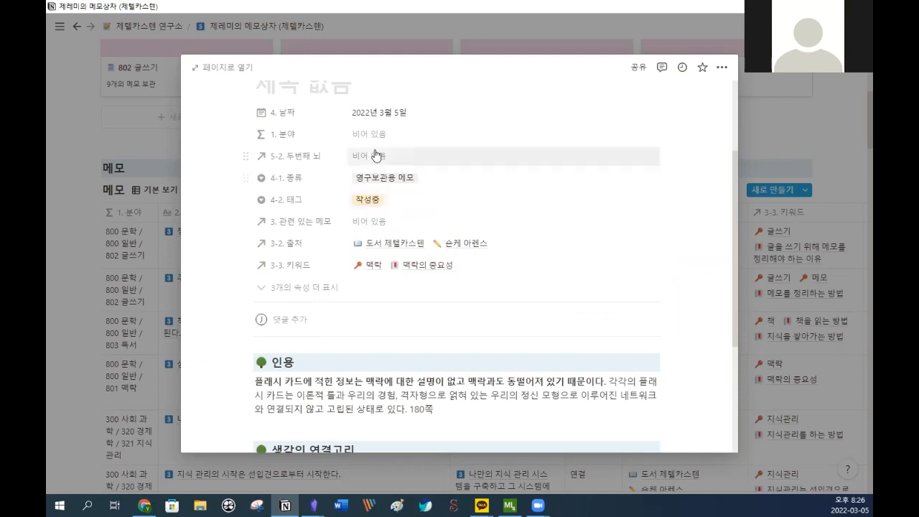
scroll(406, 216, "up", 3)
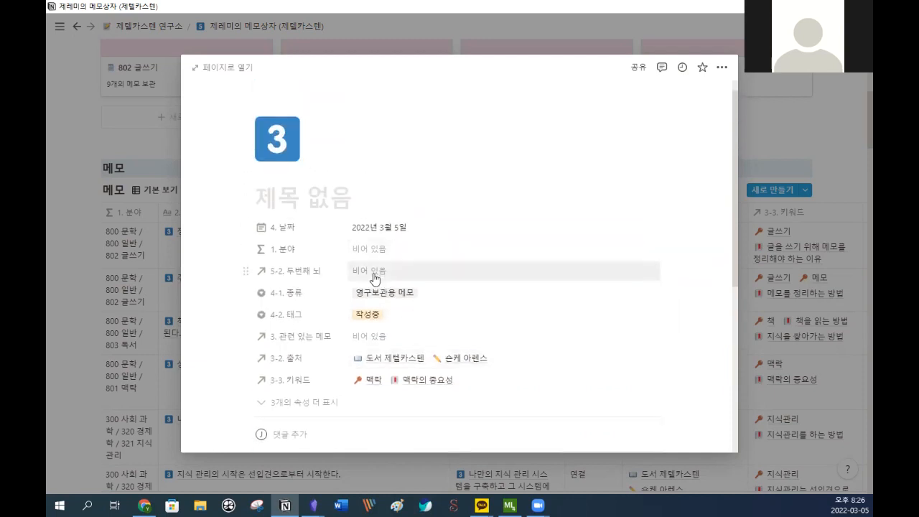
scroll(375, 278, "down", 3)
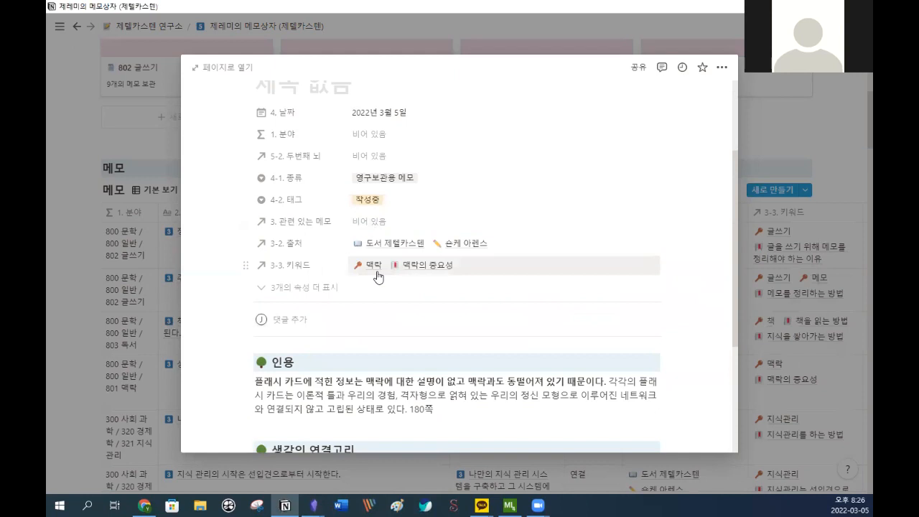
Add the index page 801 맥락 to the memo's 5-2. 두번째 뇌 relation.
scroll(378, 278, "up", 2)
left_click(371, 214)
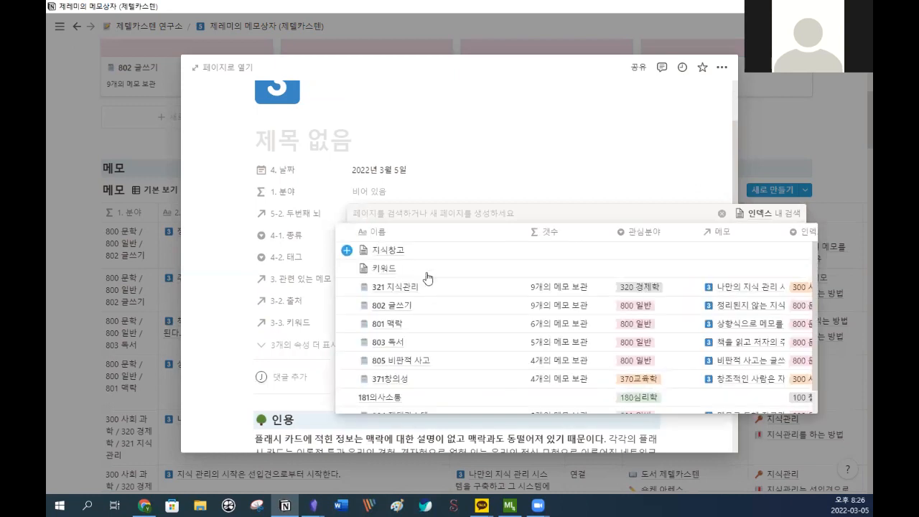
scroll(419, 280, "down", 1)
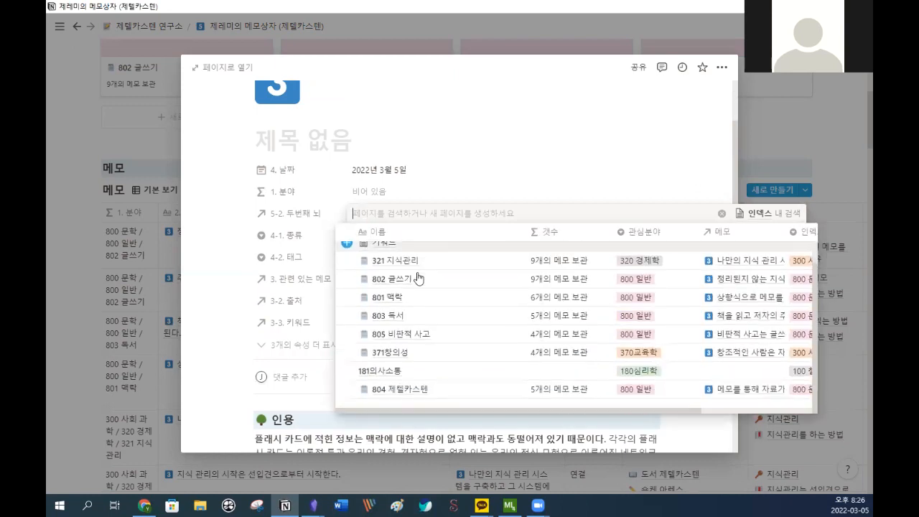
left_click(357, 303)
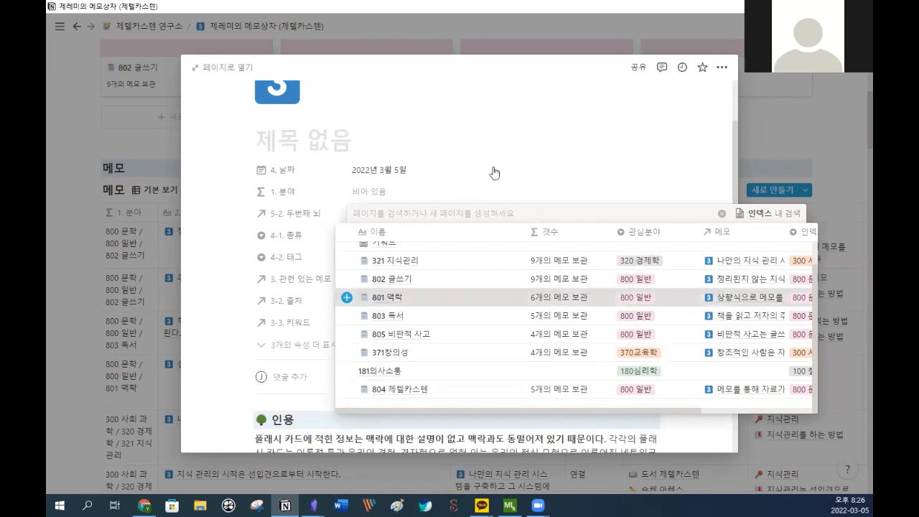
left_click(543, 175)
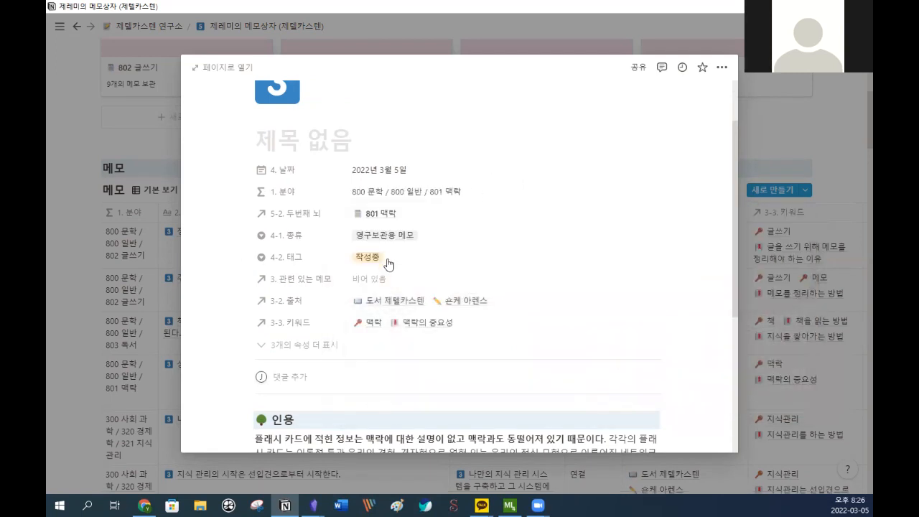
Check the memo's three hidden properties, collapse them again, and highlight the quotation under 인용.
scroll(390, 261, "down", 2)
left_click(333, 285)
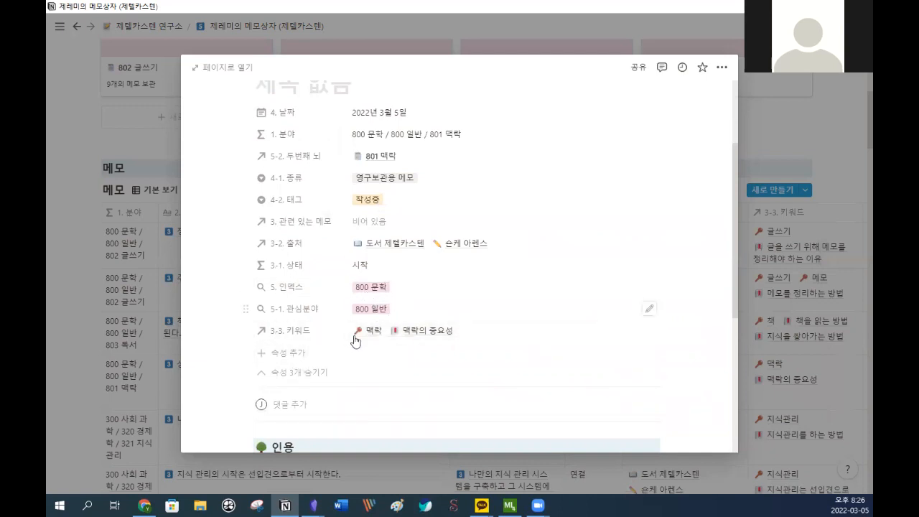
left_click(310, 375)
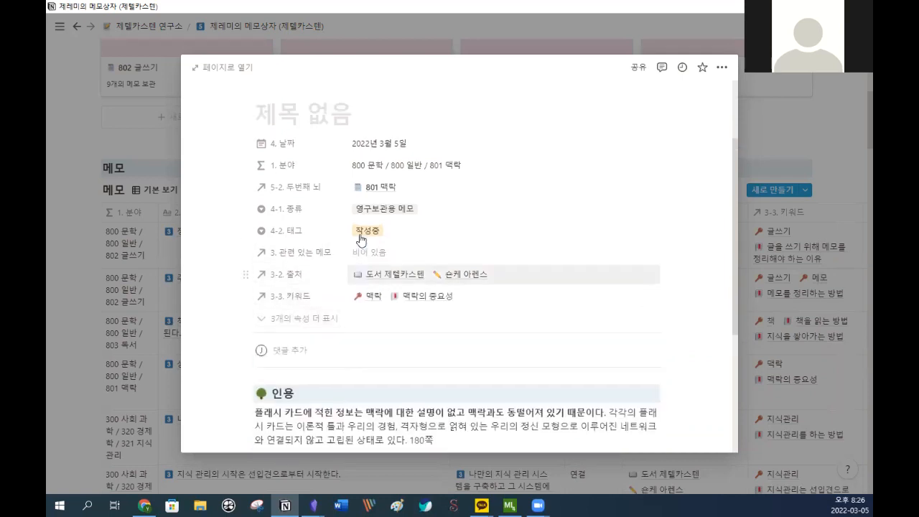
left_click_drag(255, 381, 438, 407)
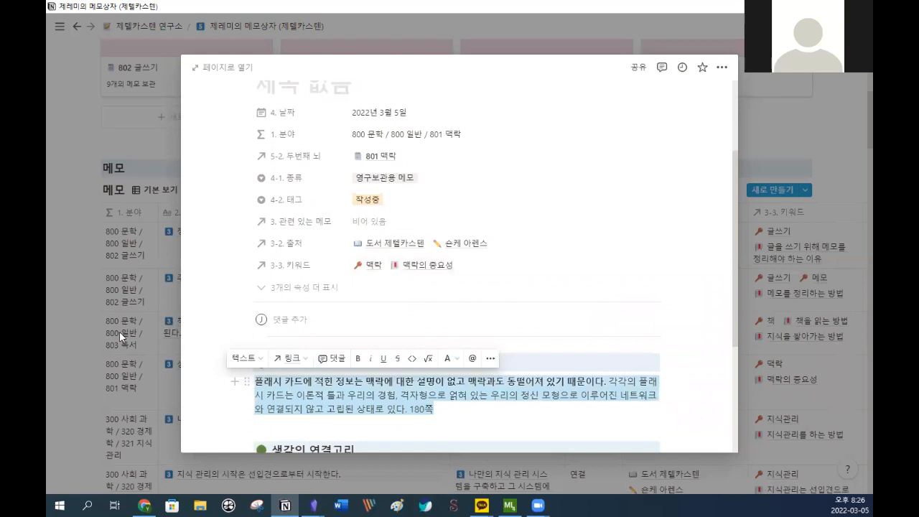
Title the memo "맥락이 없는 메모는 다른 메모와 연결할 수 없다.".
key("alt+Tab")
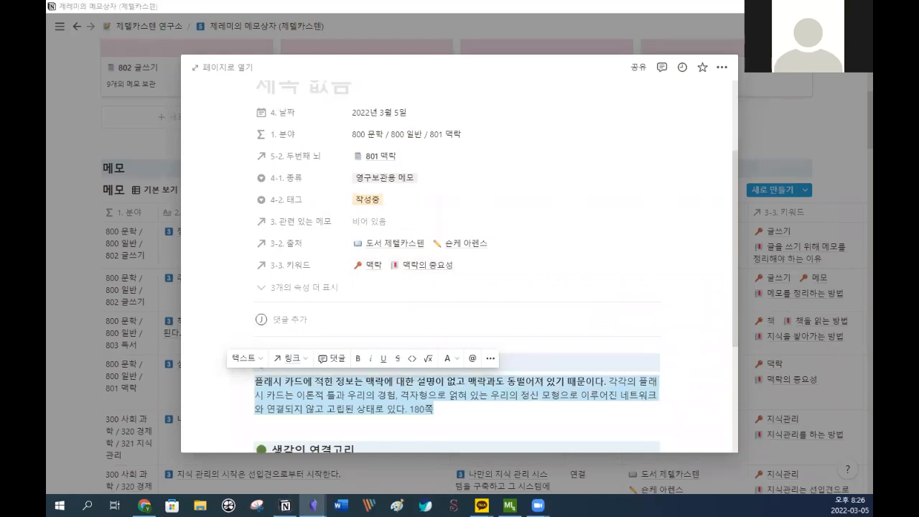
scroll(337, 118, "up", 3)
left_click(315, 213)
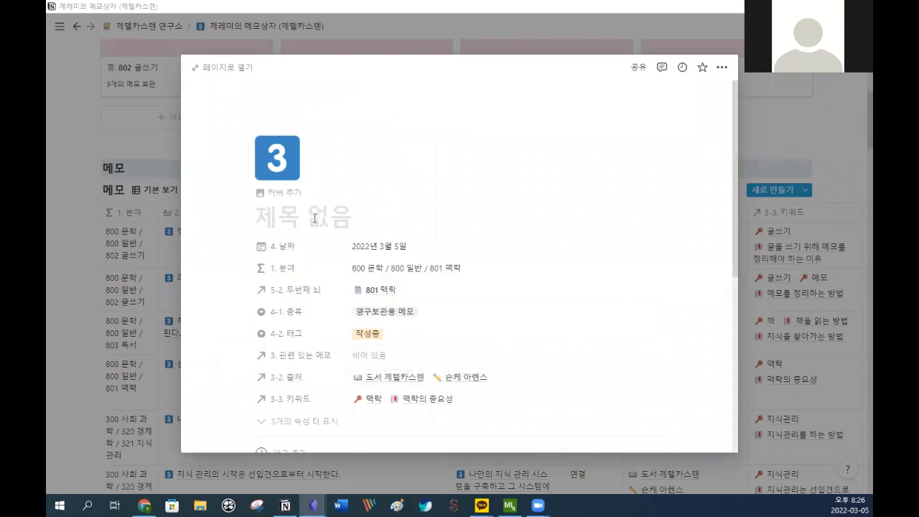
type("맥락이 없는 메모는 다른 메모와 연결할 수 없다.")
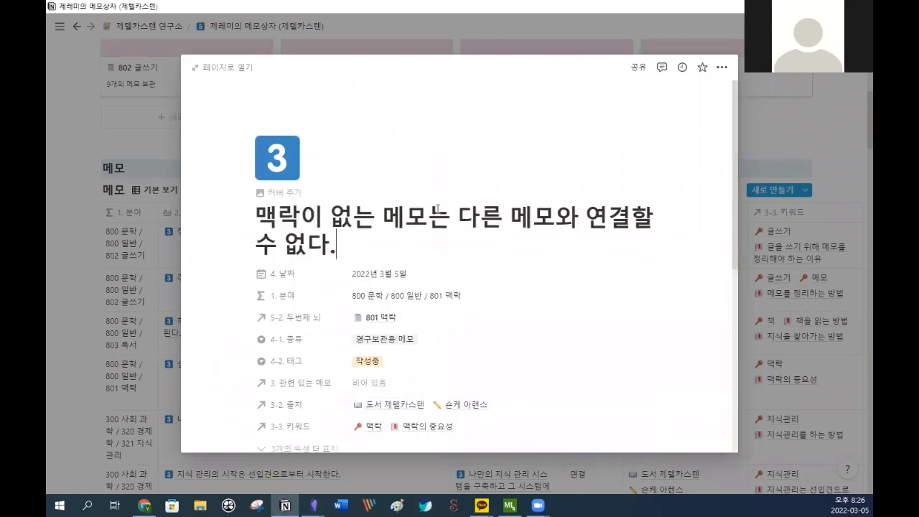
Look over the empty 생각의 연결고리 lists, then highlight and copy the full quotation under 인용.
scroll(466, 265, "down", 1)
scroll(467, 266, "down", 4)
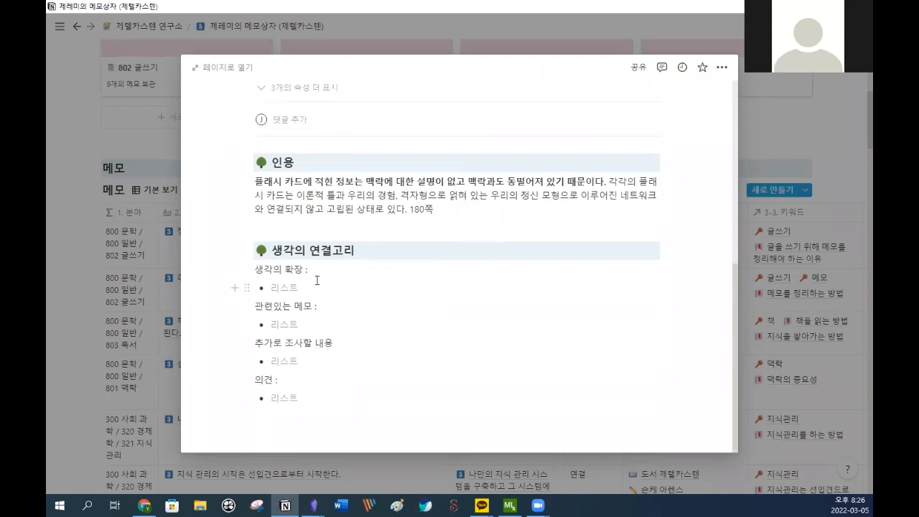
scroll(355, 264, "up", 1)
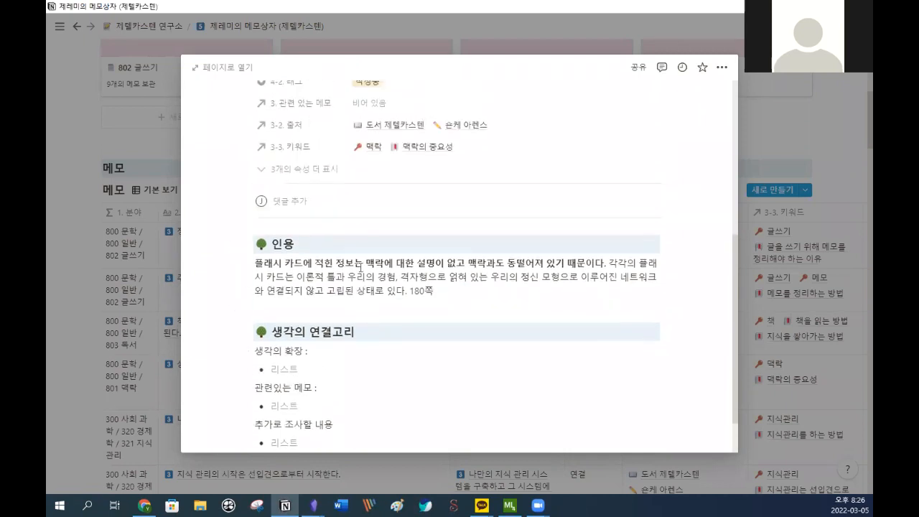
scroll(359, 267, "up", 1)
left_click_drag(257, 298, 435, 325)
key("ctrl+c")
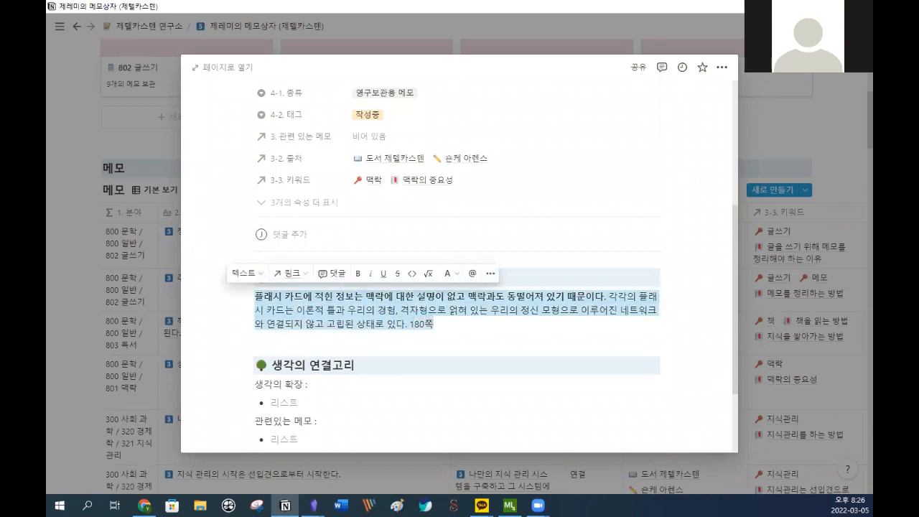
Fill the 생각의 확장 list with two pasted bullets, on knowledge being used within context and on always recording a memo's context.
key("alt+Tab")
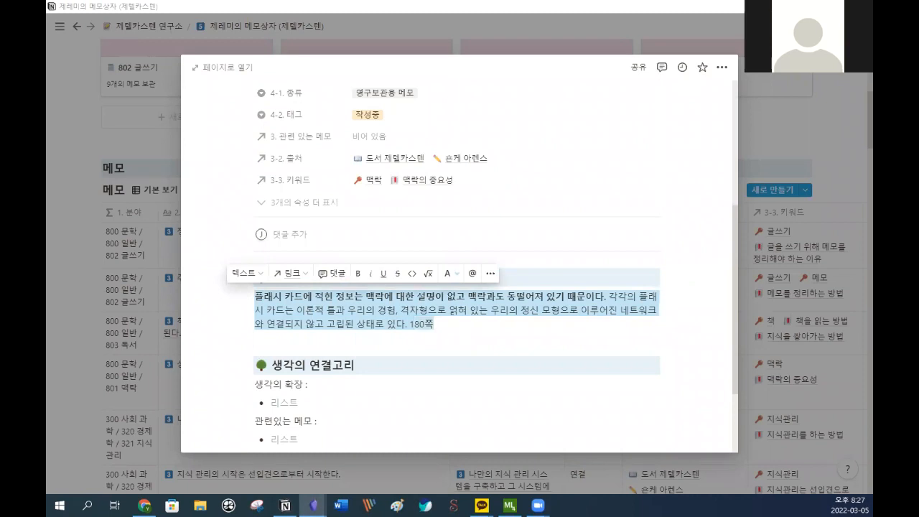
left_click(287, 404)
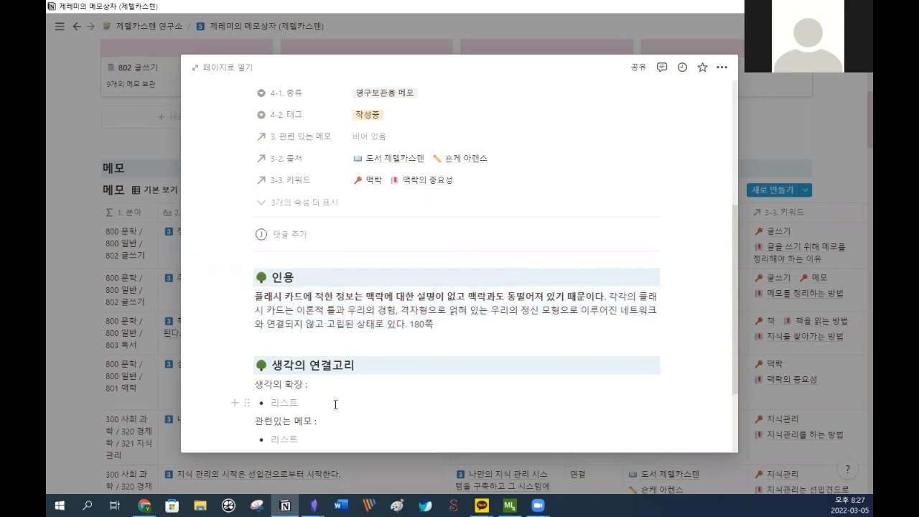
key("ctrl+v")
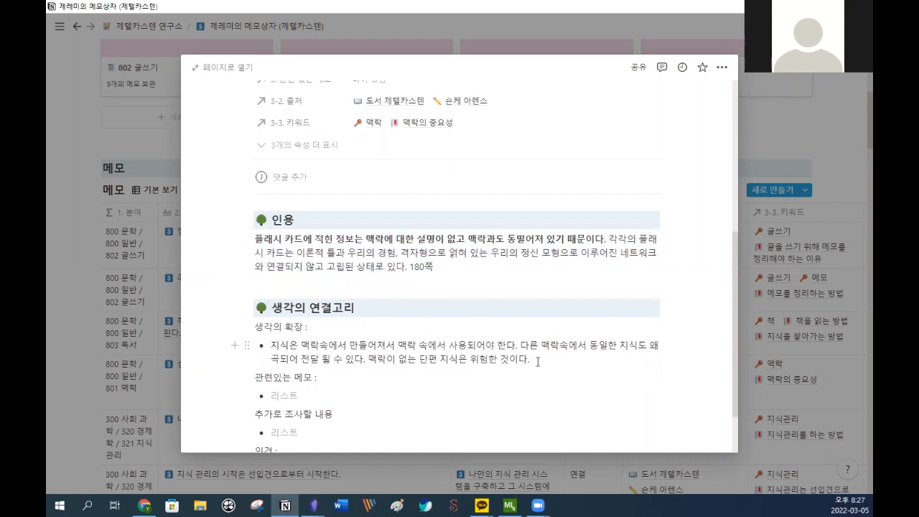
key("ctrl+v")
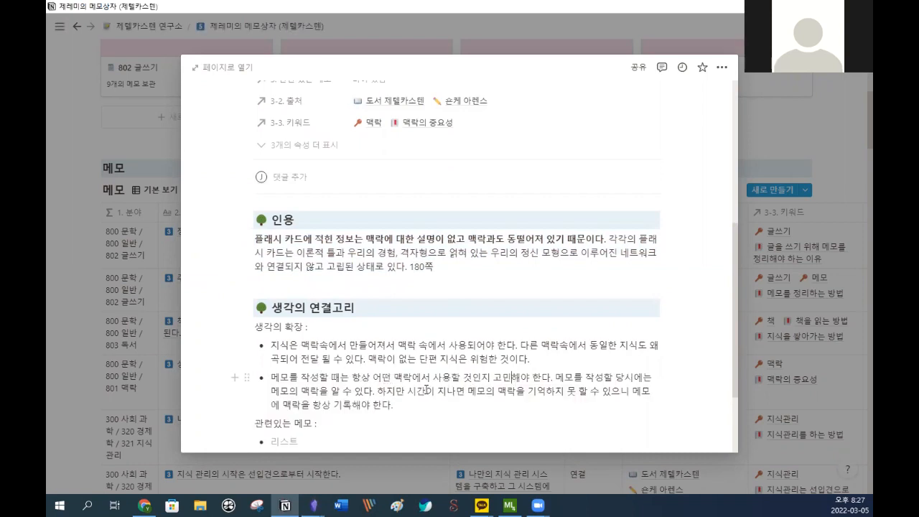
Try a page mention for 맥락 in the 관련있는 메모 list and clear it.
scroll(427, 389, "down", 1)
left_click(282, 379)
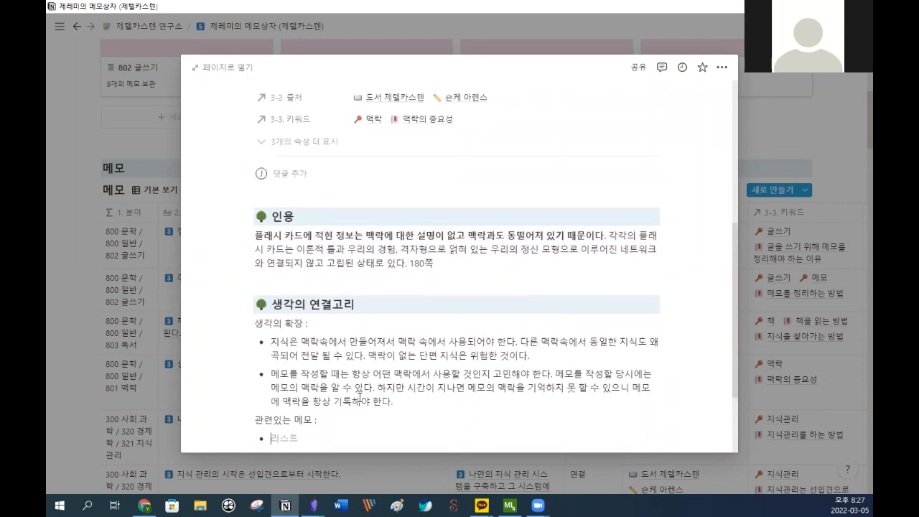
scroll(359, 397, "down", 1)
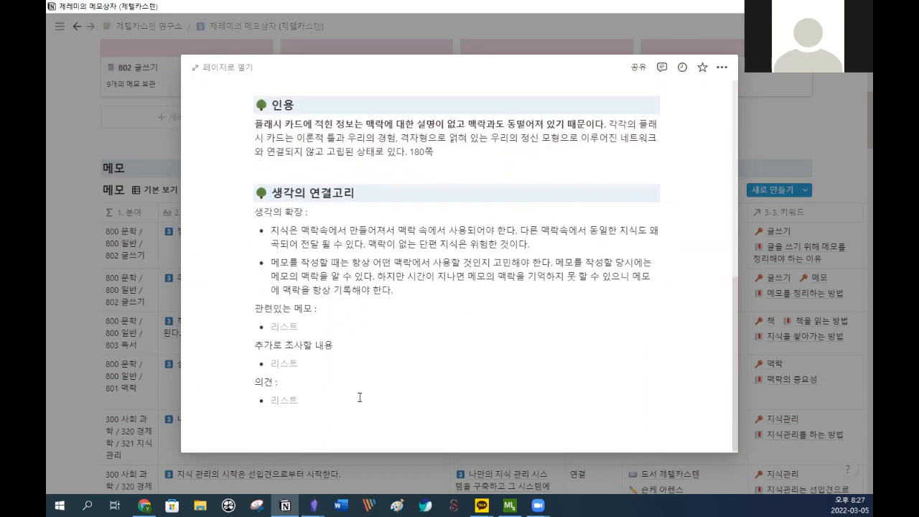
type("@")
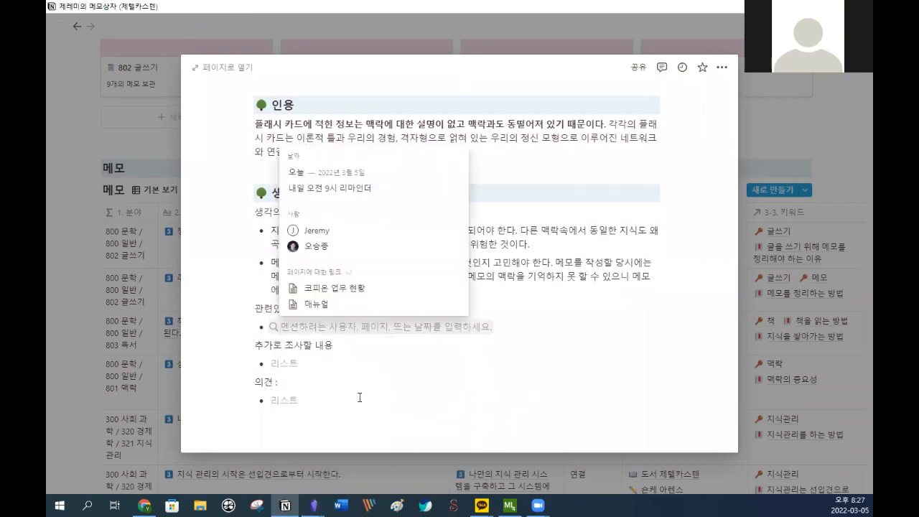
type("맥락")
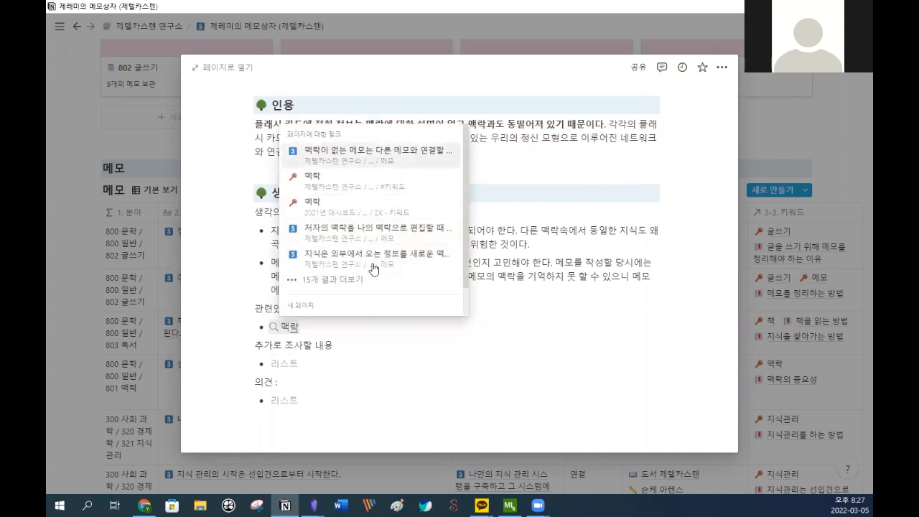
left_click(340, 333)
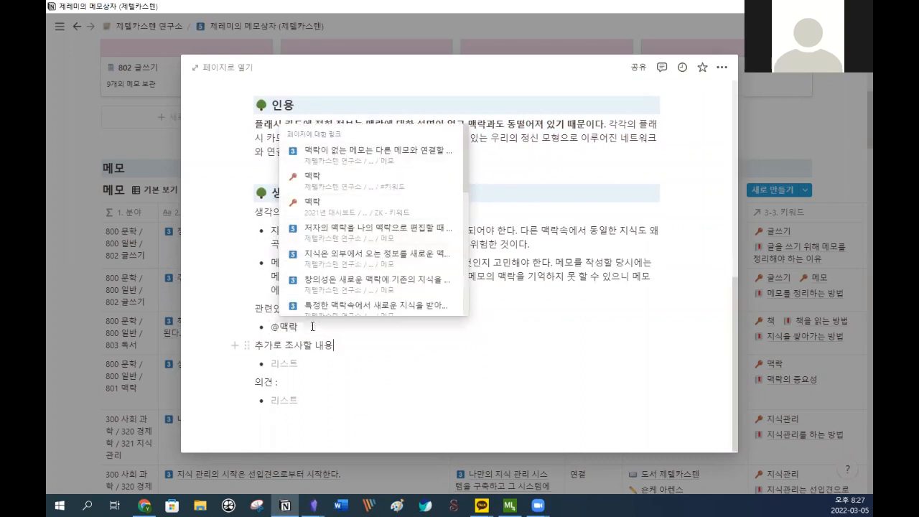
key("BackSpace")
key("BackSpace")
key("BackSpace")
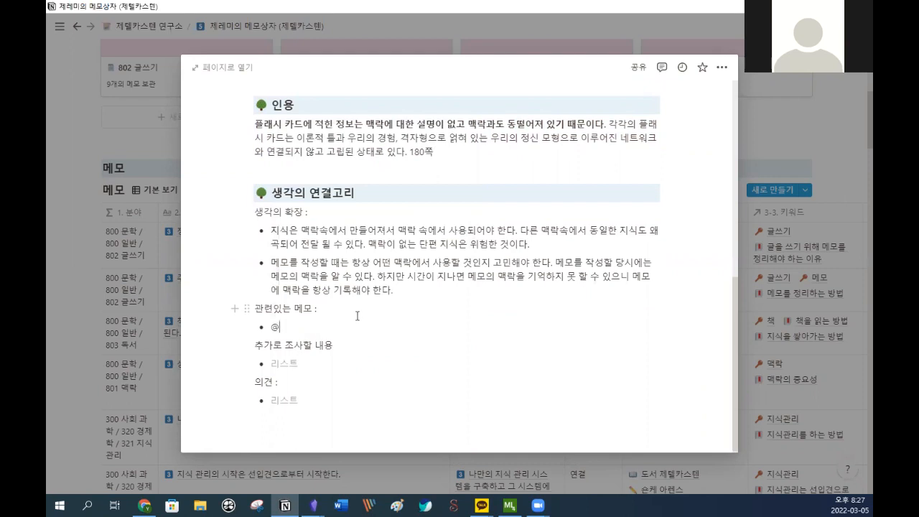
View the candidate pages for the memo's 3. 관련 있는 메모 relation and close the list without choosing one.
scroll(372, 231, "up", 3)
left_click(374, 195)
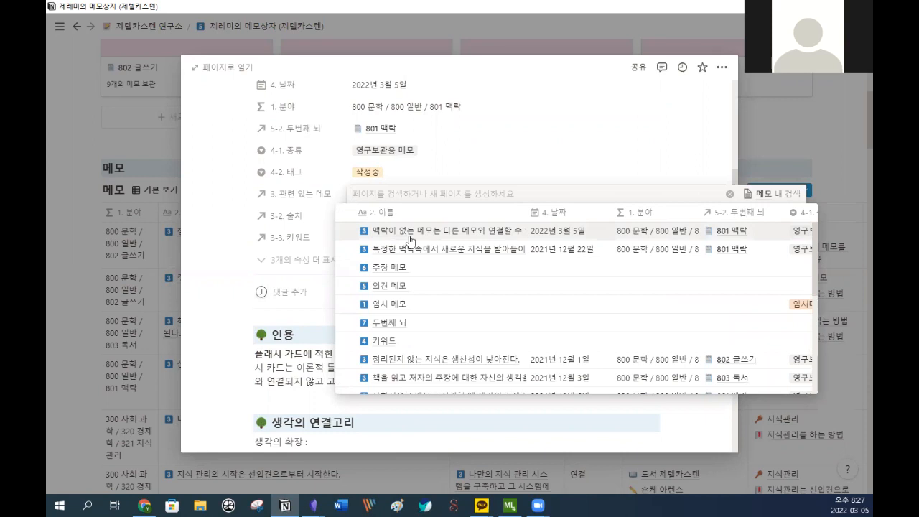
left_click(297, 332)
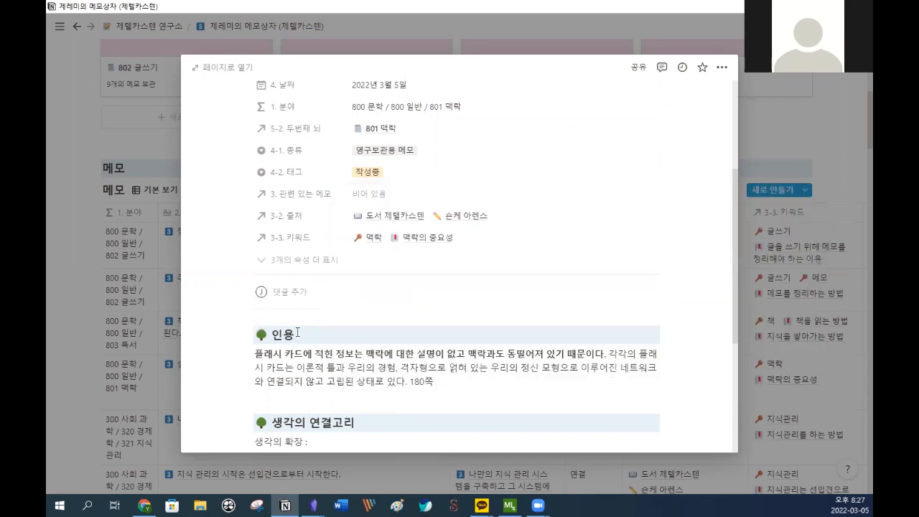
Review the whole memo, from its title and properties to the quotation and the 생각의 연결고리 lists.
scroll(297, 332, "down", 3)
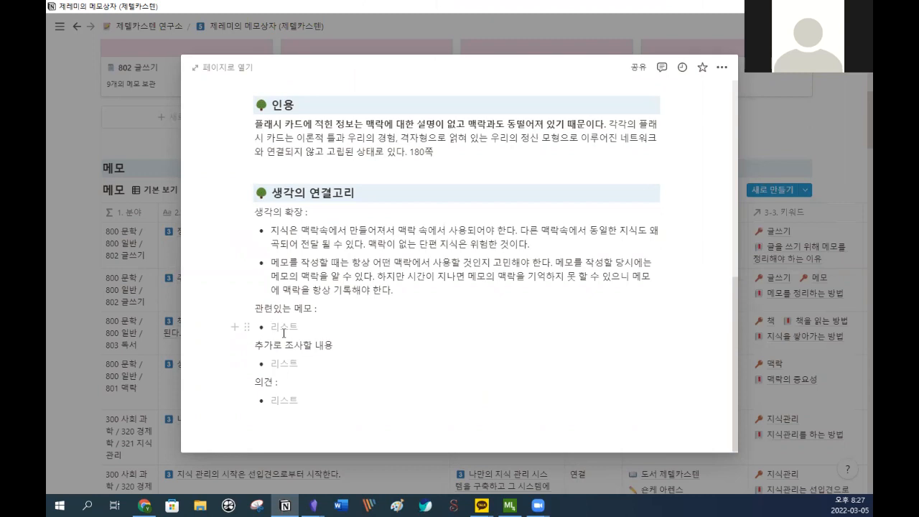
scroll(285, 329, "up", 4)
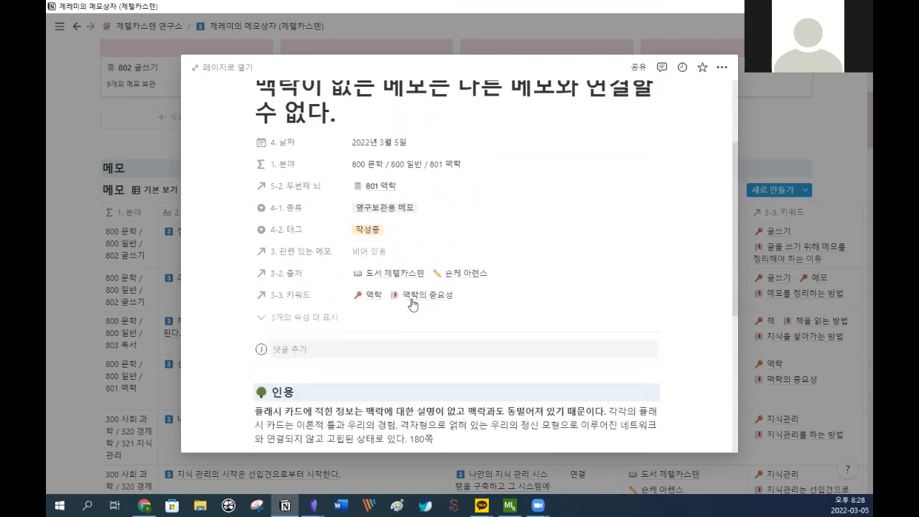
scroll(360, 398, "down", 3)
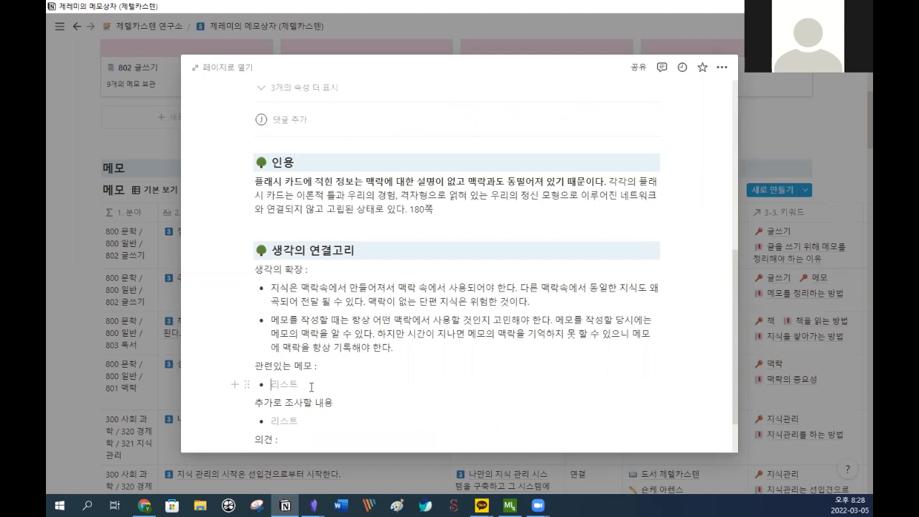
scroll(310, 388, "down", 1)
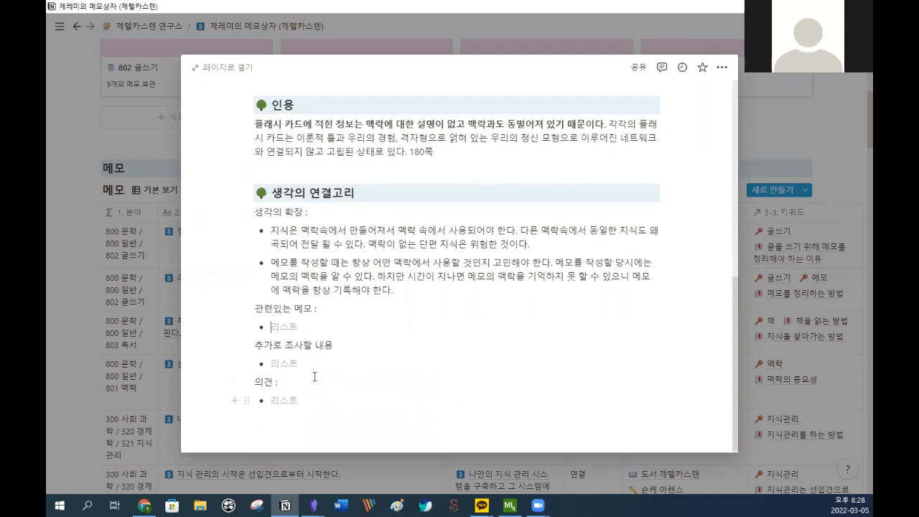
scroll(323, 381, "up", 7)
scroll(352, 397, "down", 5)
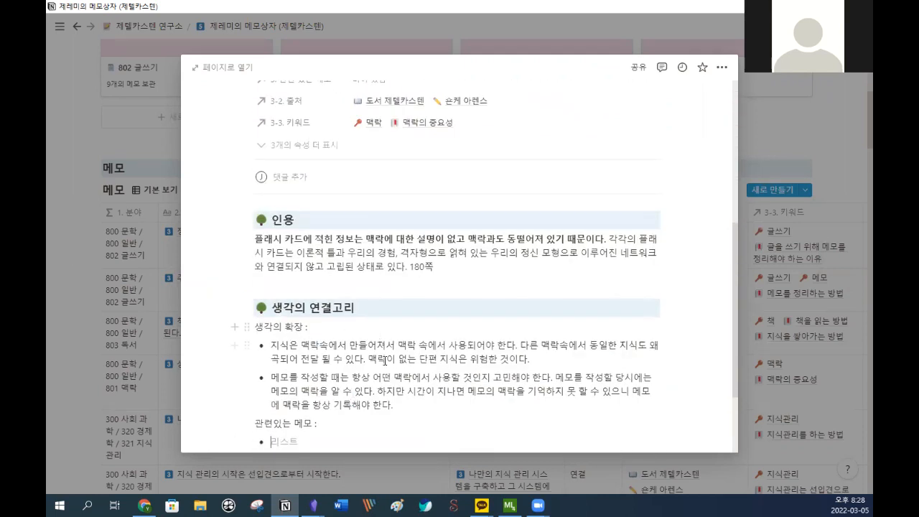
scroll(384, 360, "up", 5)
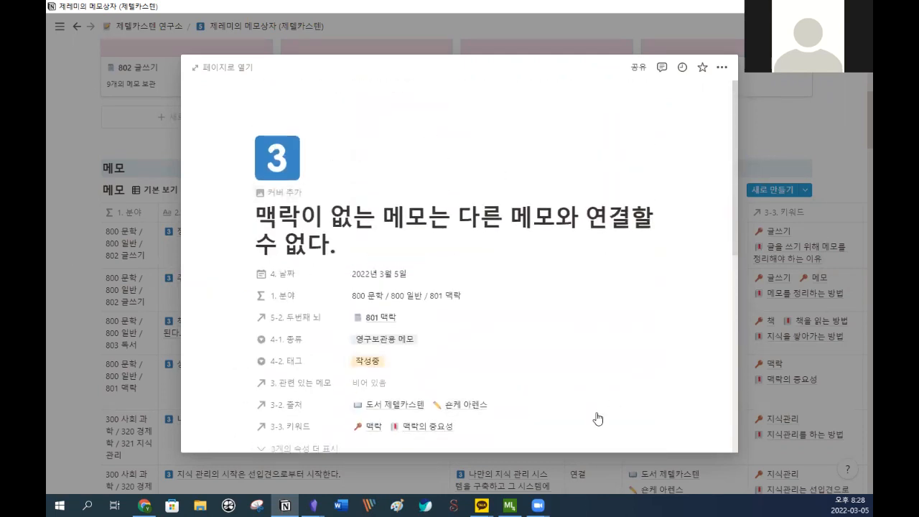
scroll(597, 419, "down", 5)
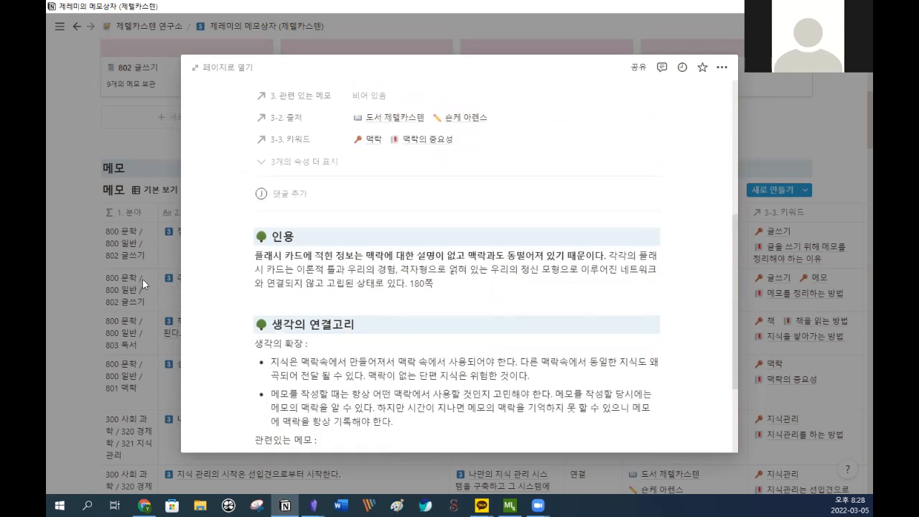
Close the memo and look through the 메모 table for the 801 맥락 entries.
left_click(165, 333)
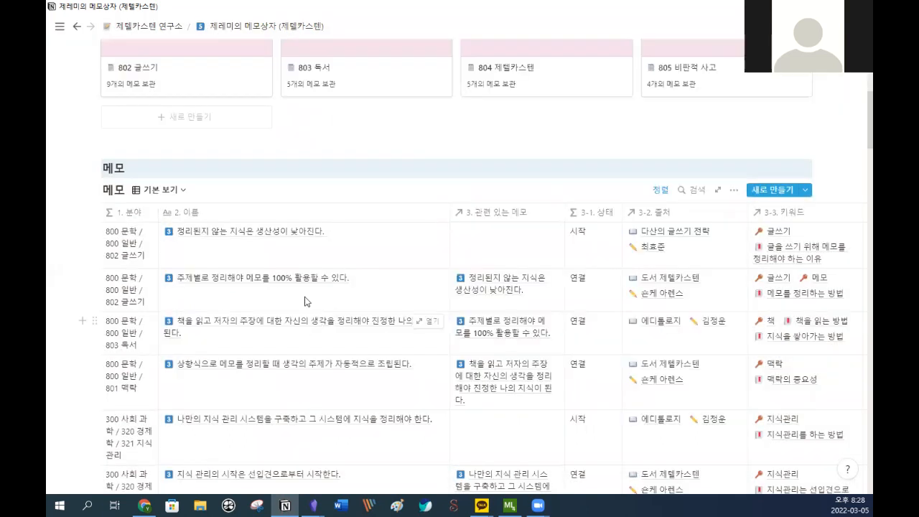
scroll(376, 308, "down", 10)
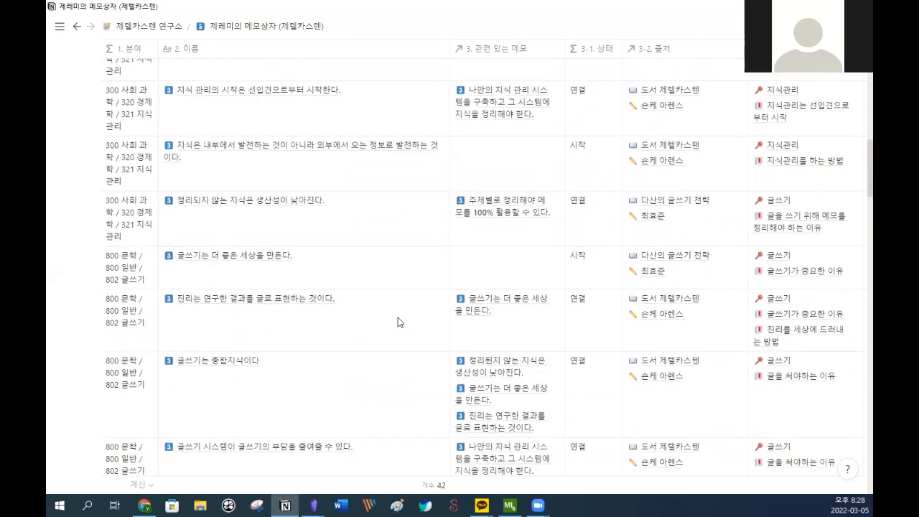
scroll(376, 324, "down", 3)
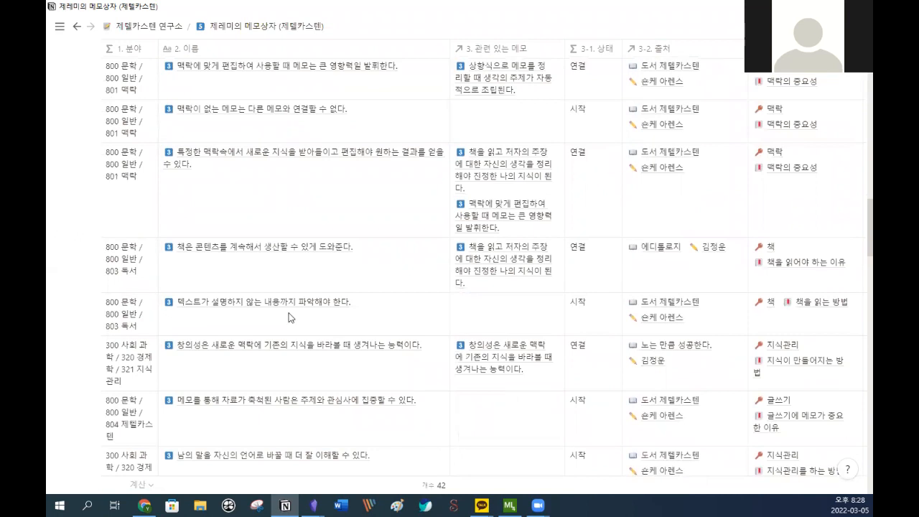
scroll(290, 318, "up", 10)
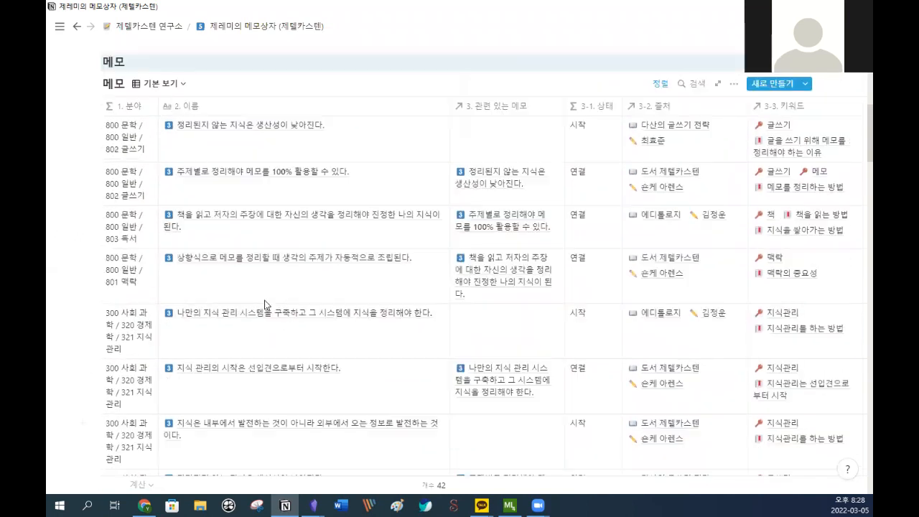
scroll(137, 345, "up", 2)
scroll(170, 376, "down", 4)
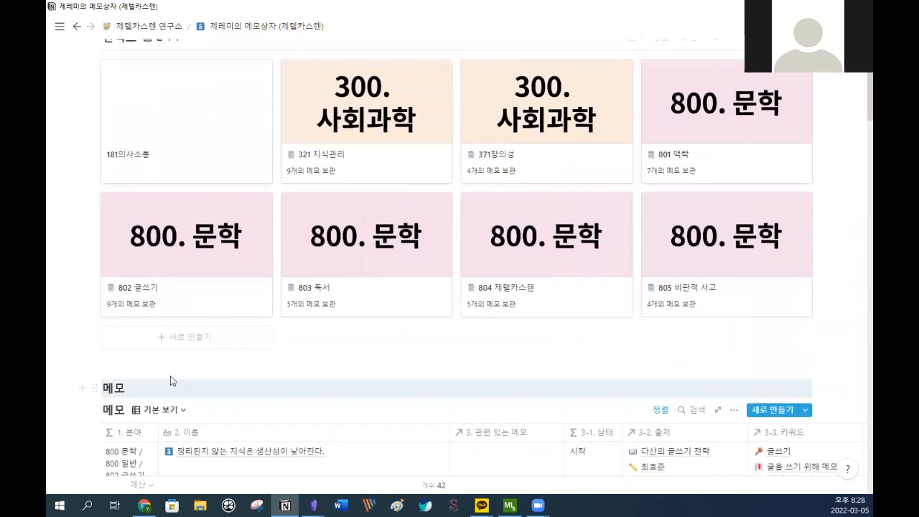
Switch the 메모 database to the 보드 view and examine the memos in the 801 맥락 column.
left_click(158, 247)
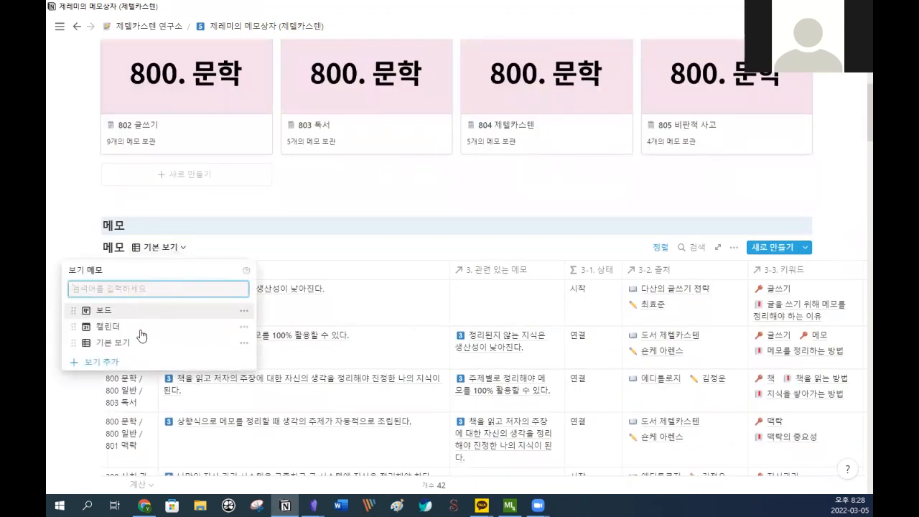
left_click(137, 317)
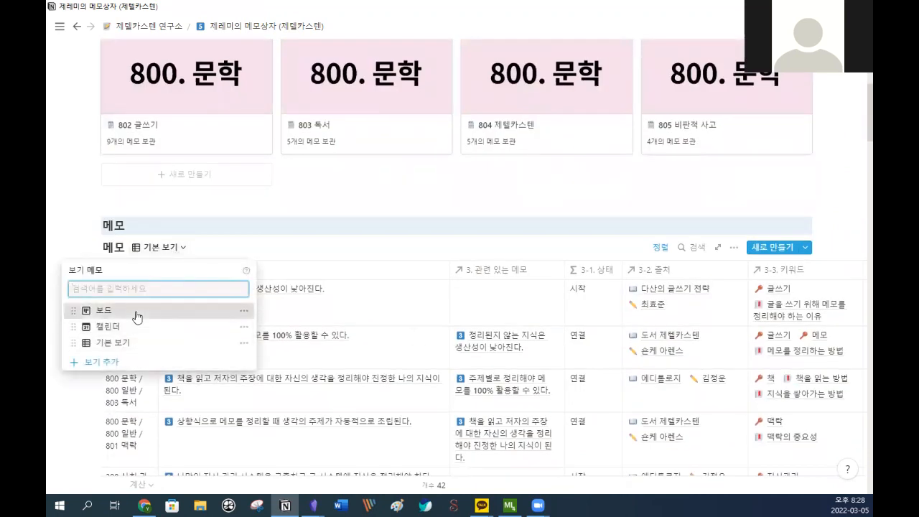
left_click(192, 316)
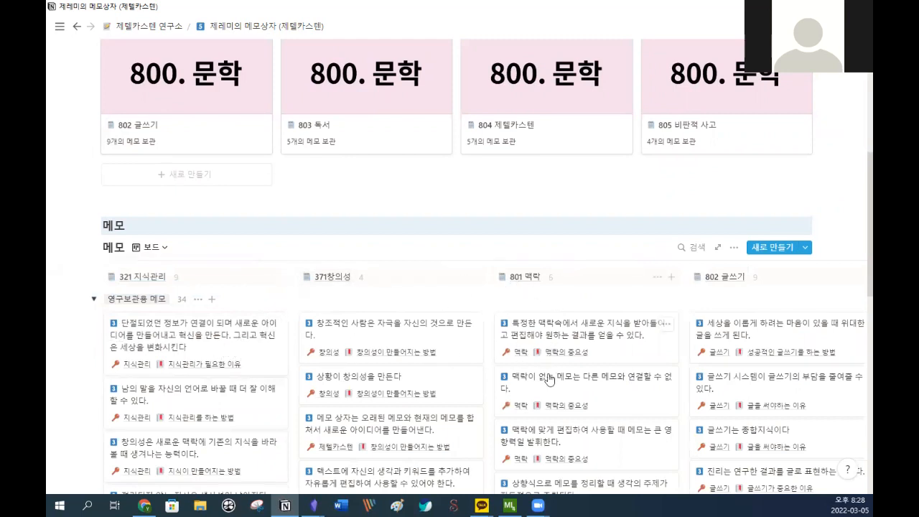
scroll(549, 341, "down", 2)
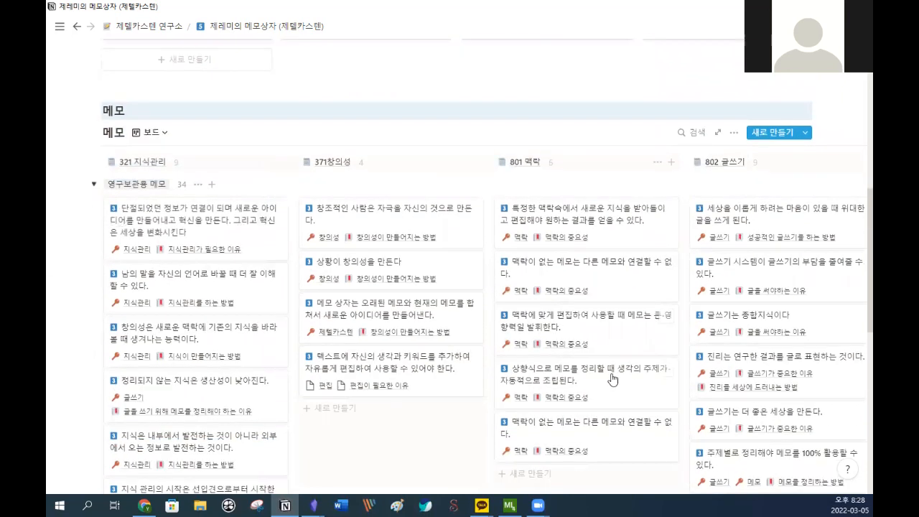
scroll(617, 382, "down", 1)
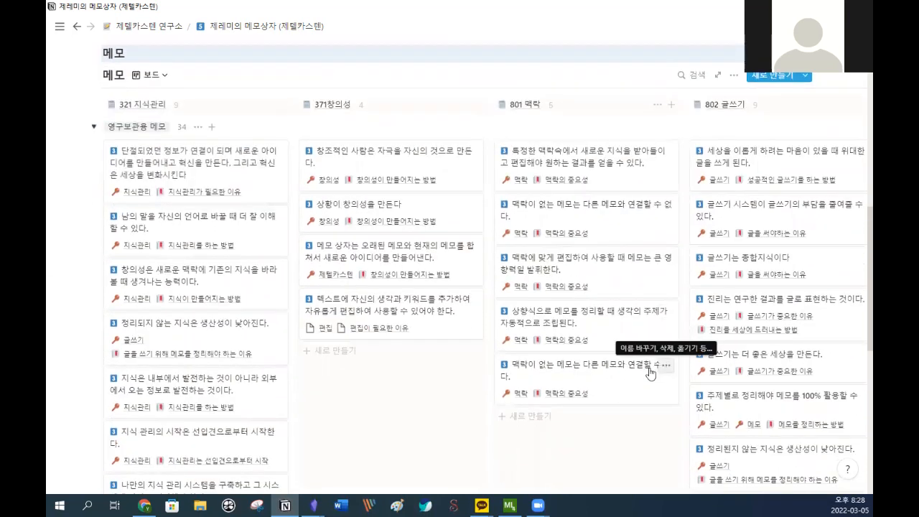
Move the last 맥락이 없는 메모는 다른 메모와 연결할 수 없다. card to third place in the 801 맥락 column and delete it.
left_click_drag(595, 282, 590, 258)
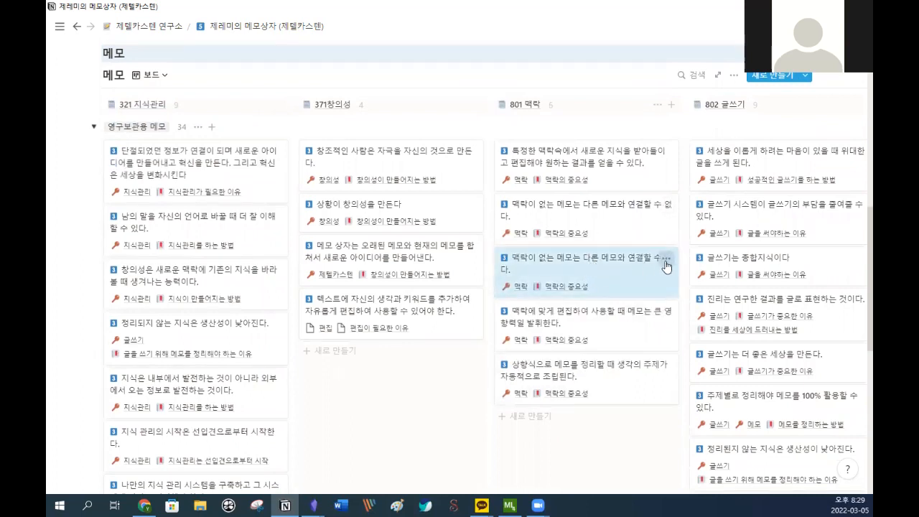
left_click(665, 258)
left_click(696, 307)
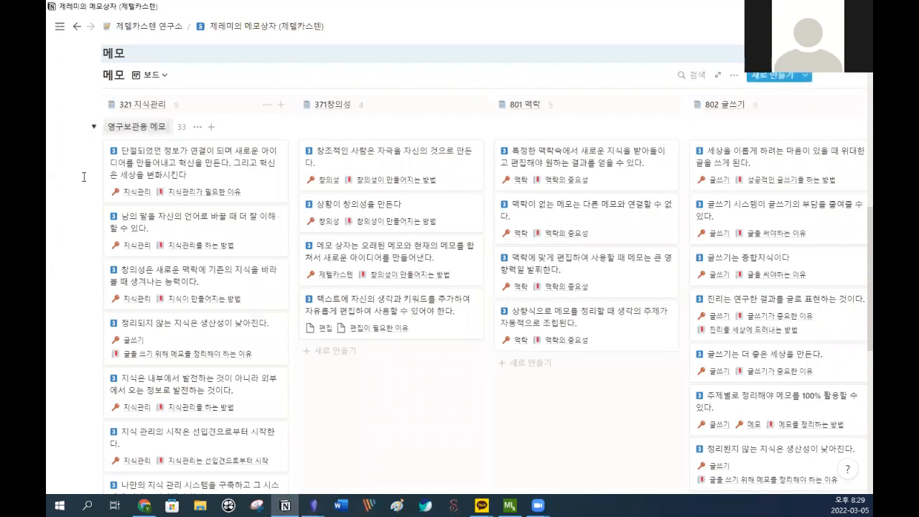
Examine the 영구보관용 메모 cards in the 321 지식관리 column, comparing their sentences and keywords.
scroll(132, 238, "down", 1)
scroll(132, 238, "down", 1)
scroll(179, 187, "up", 2)
scroll(192, 196, "down", 1)
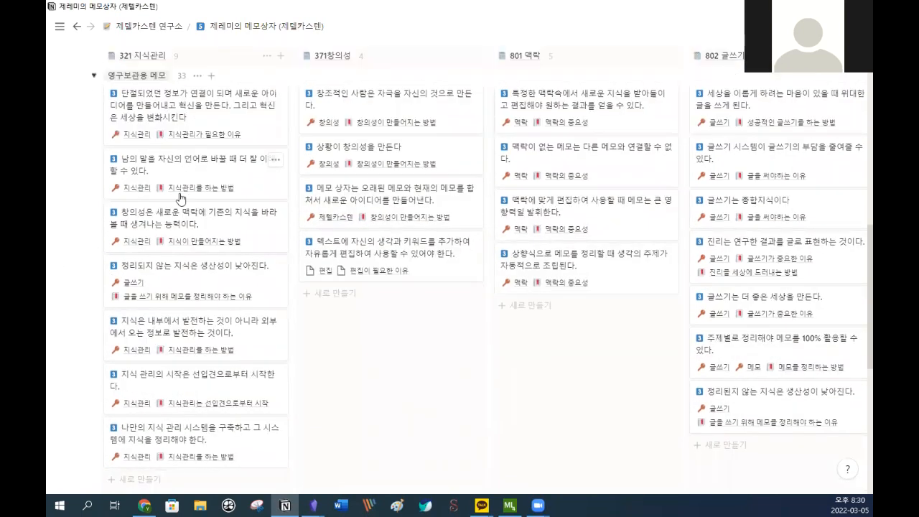
scroll(185, 328, "down", 1)
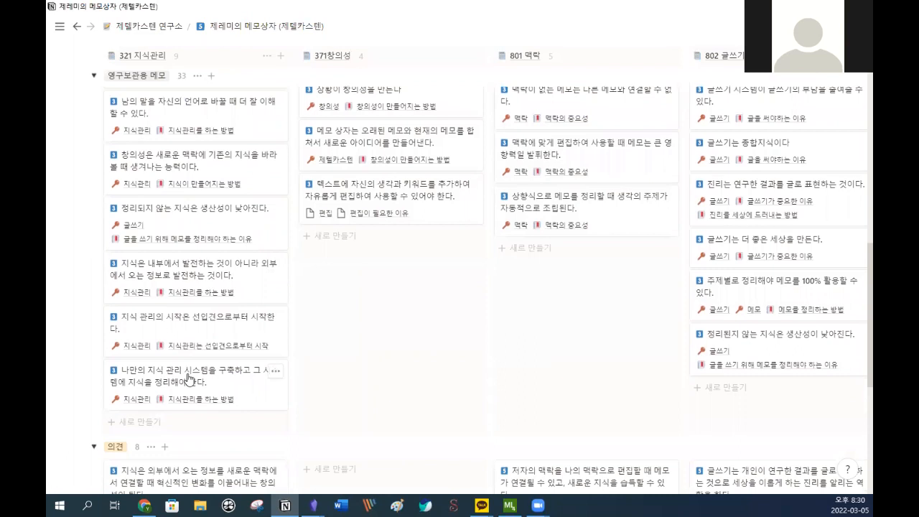
scroll(188, 374, "up", 2)
scroll(181, 317, "up", 1)
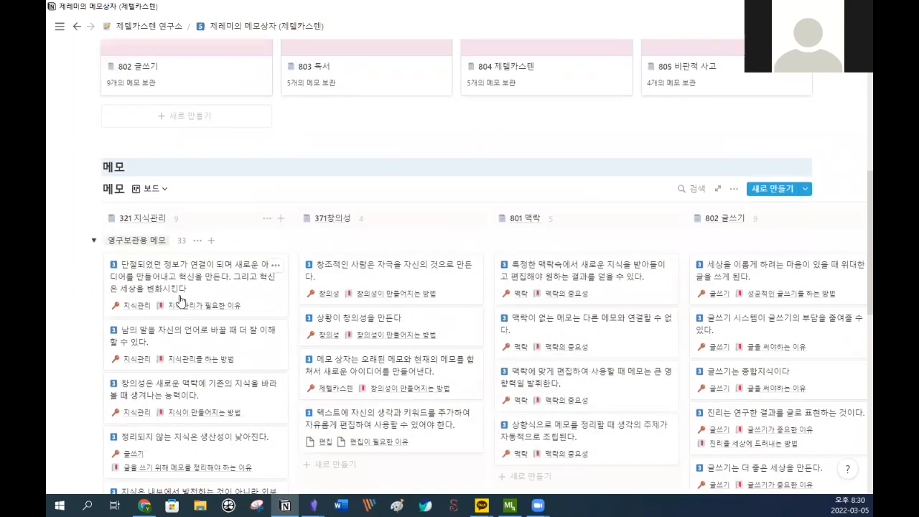
scroll(179, 313, "down", 1)
scroll(180, 311, "down", 1)
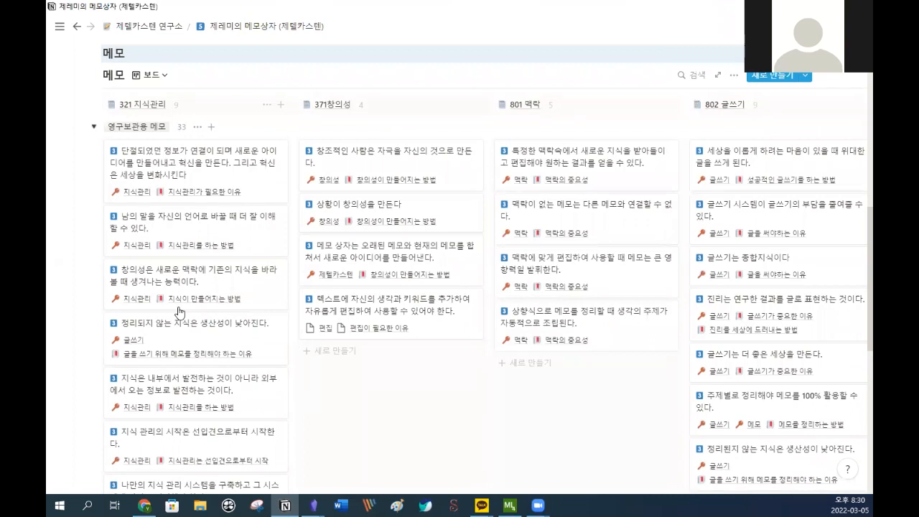
scroll(180, 311, "down", 1)
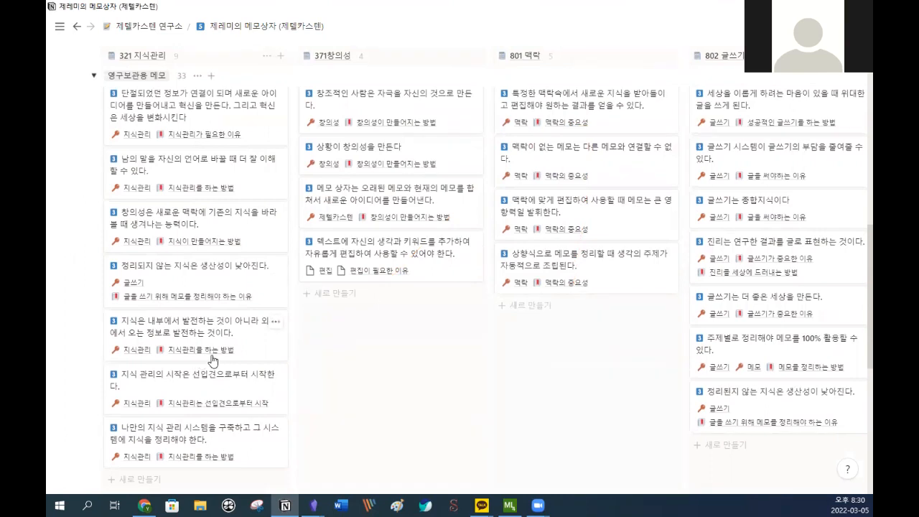
scroll(213, 361, "down", 3)
scroll(214, 362, "up", 5)
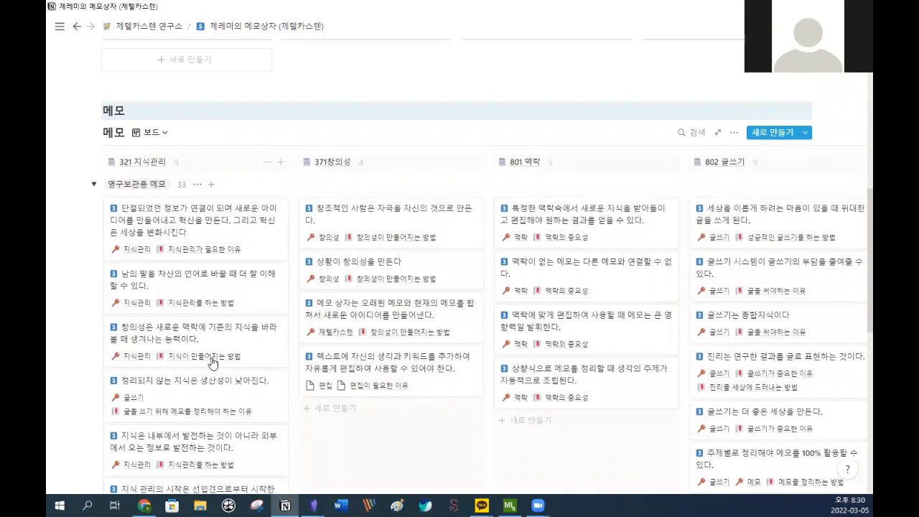
scroll(214, 361, "down", 2)
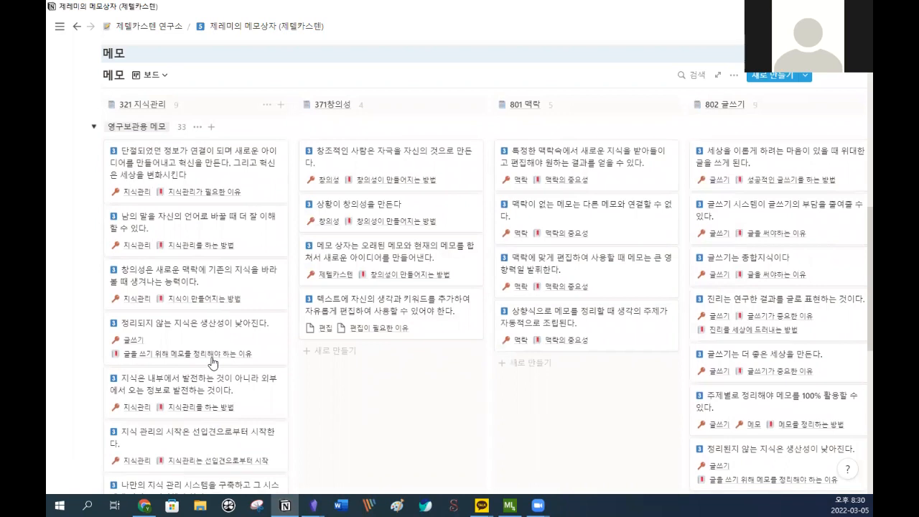
scroll(213, 363, "down", 2)
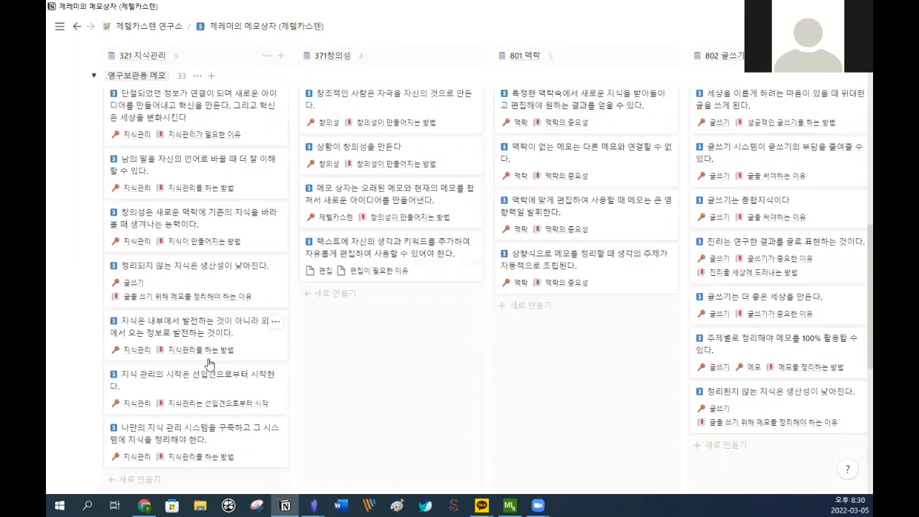
scroll(209, 364, "up", 2)
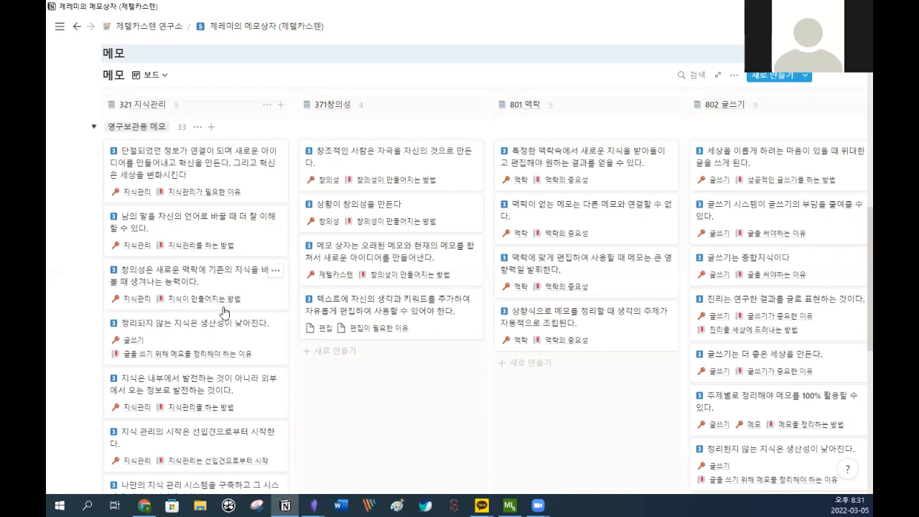
scroll(224, 311, "down", 2)
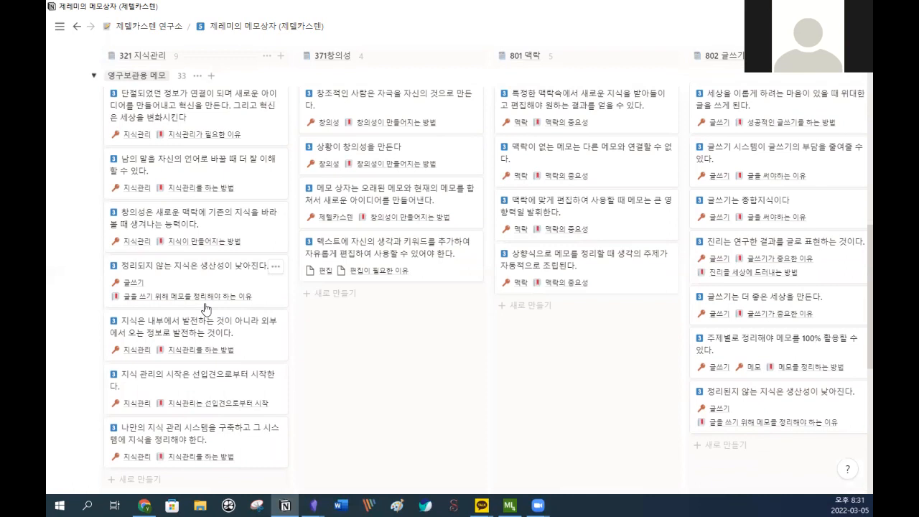
scroll(206, 308, "up", 4)
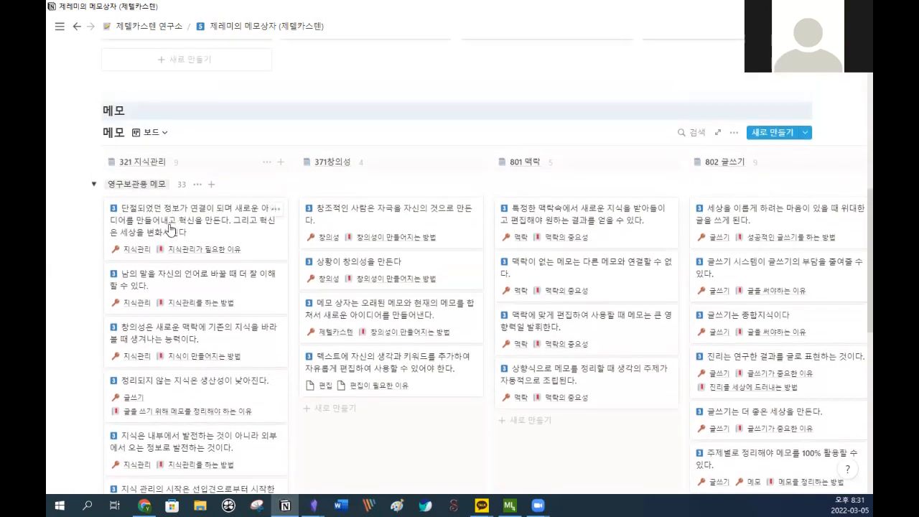
Look through the 의견 group below the permanent memos and open its memo in the 801 맥락 column.
scroll(169, 228, "down", 6)
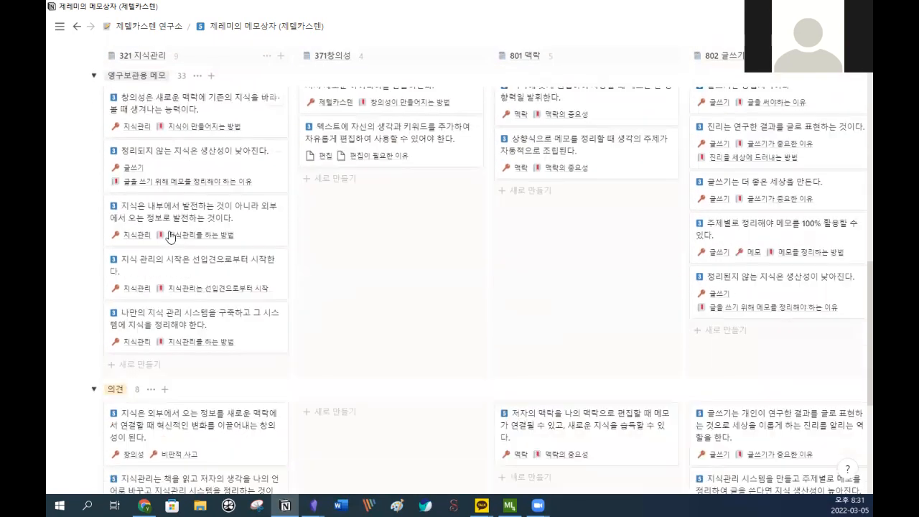
scroll(169, 236, "down", 3)
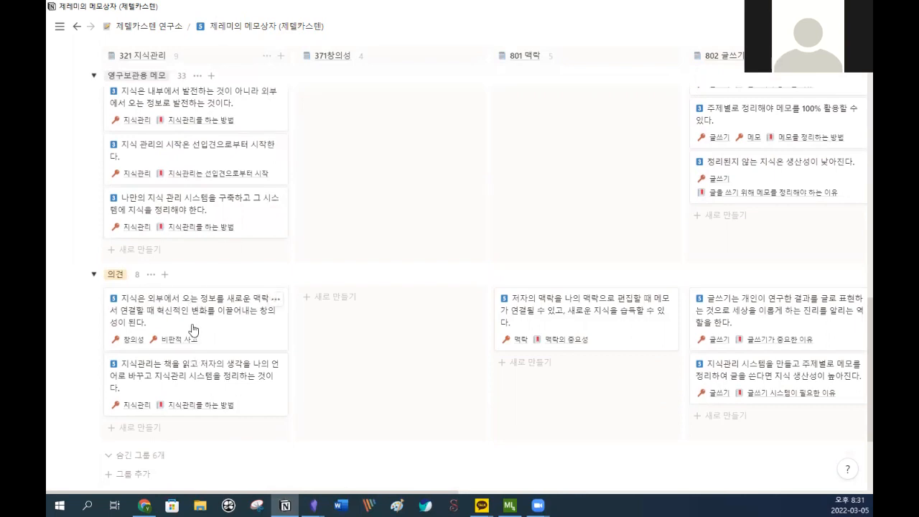
scroll(559, 341, "up", 10)
scroll(569, 345, "down", 5)
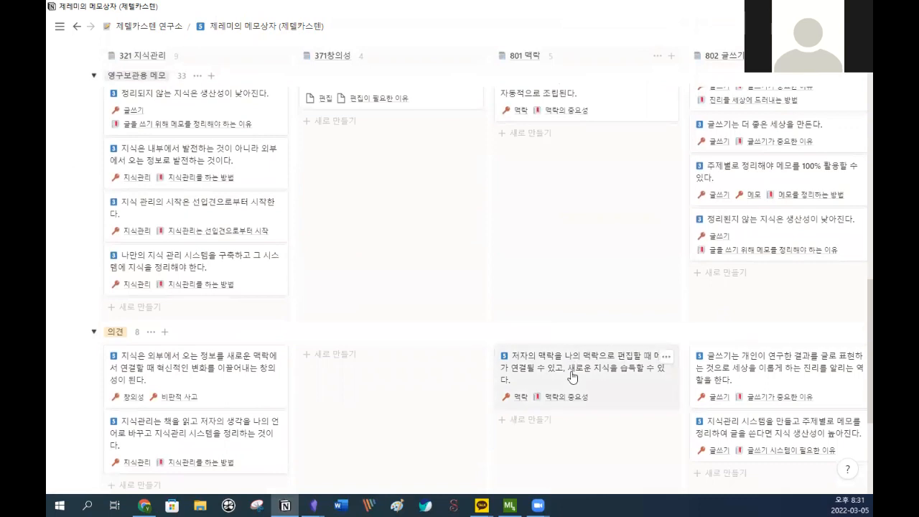
left_click(572, 377)
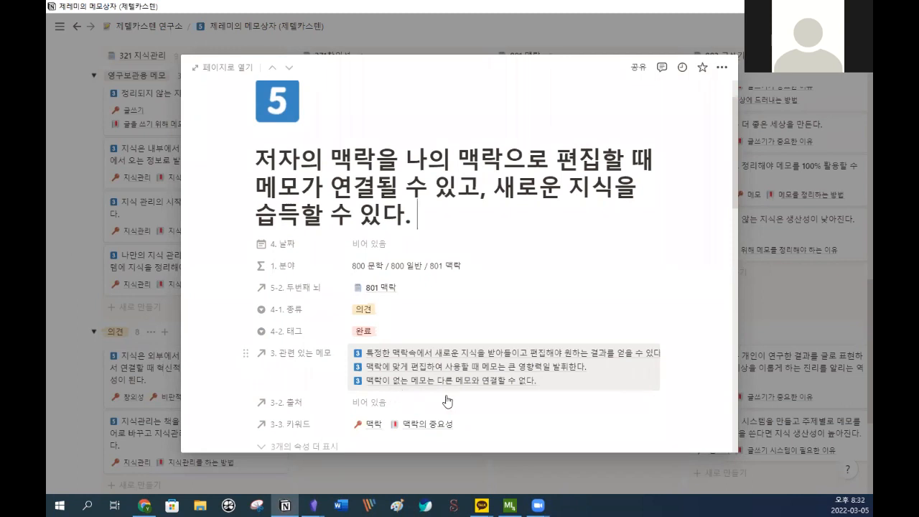
Compare the opinion memo's 3. 관련 있는 메모 relation with the linked memo headings in its 메모 section.
scroll(490, 390, "down", 2)
scroll(490, 390, "down", 2)
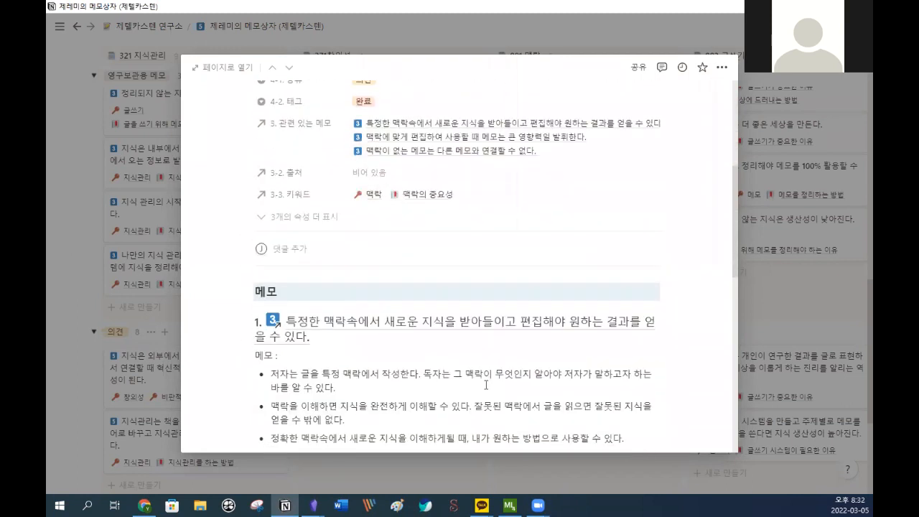
scroll(427, 385, "down", 1)
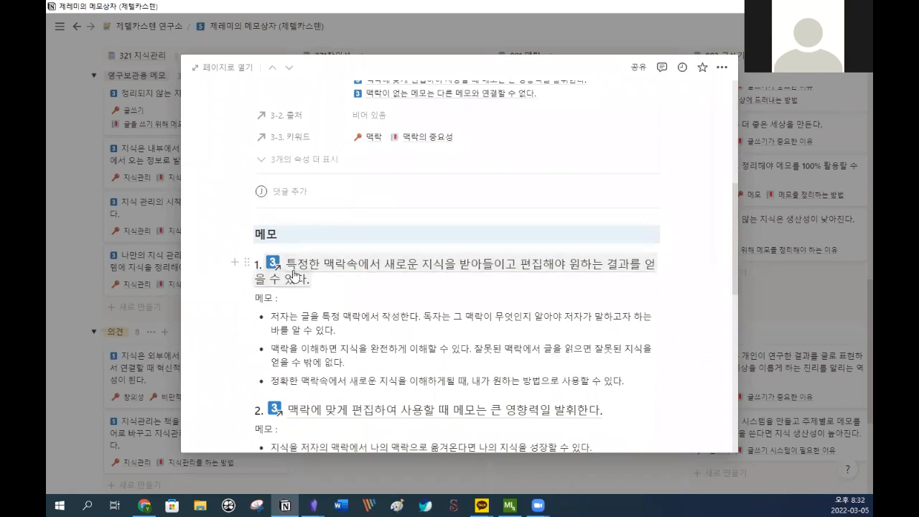
scroll(414, 277, "up", 3)
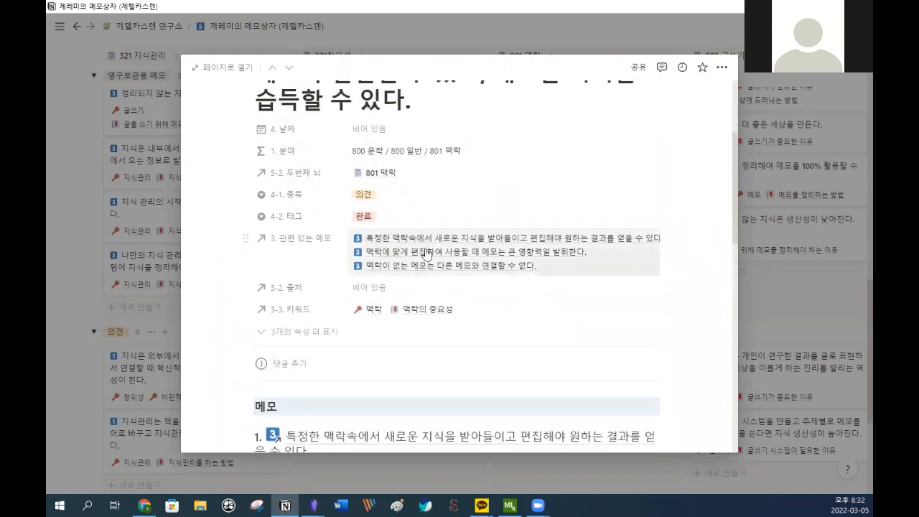
scroll(395, 309, "down", 1)
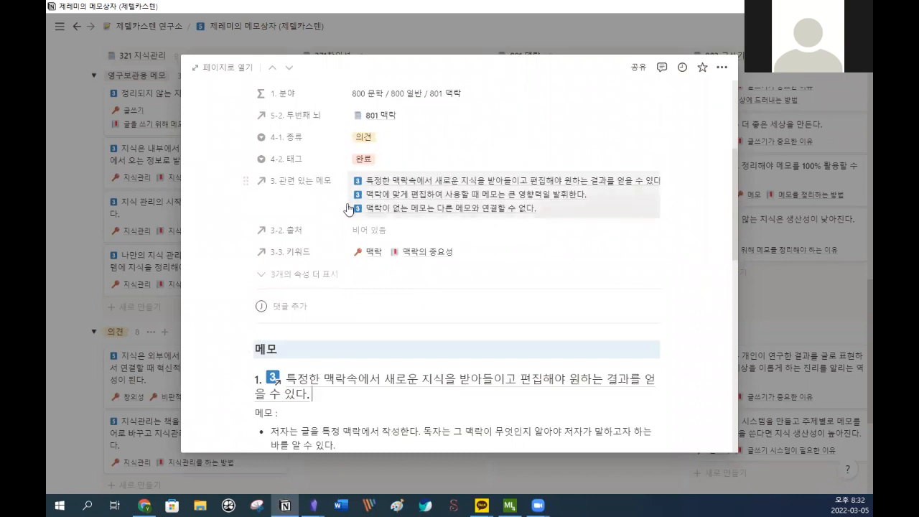
scroll(349, 213, "up", 1)
scroll(349, 213, "up", 1)
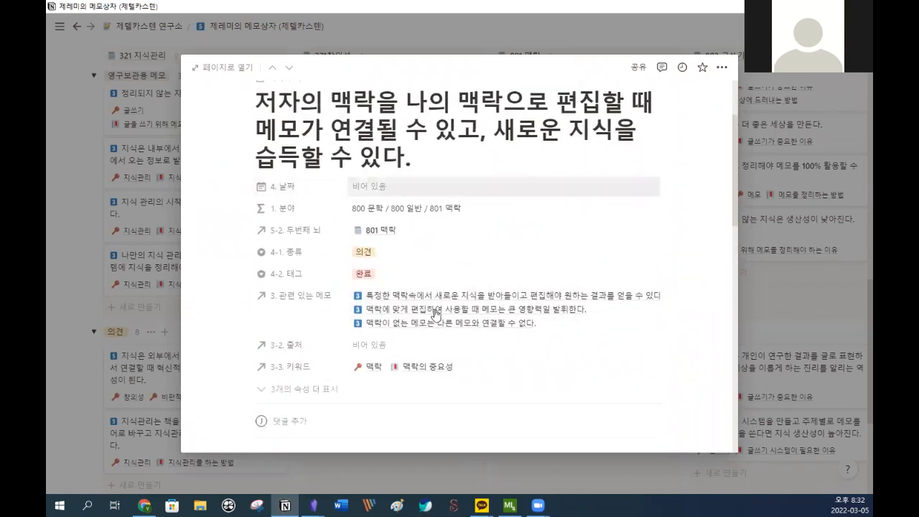
scroll(352, 294, "down", 2)
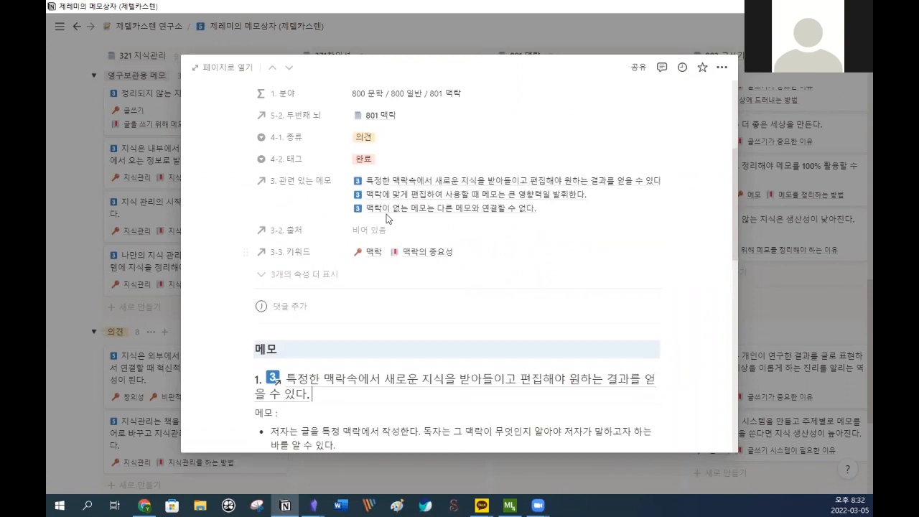
scroll(342, 292, "down", 2)
left_click(316, 283)
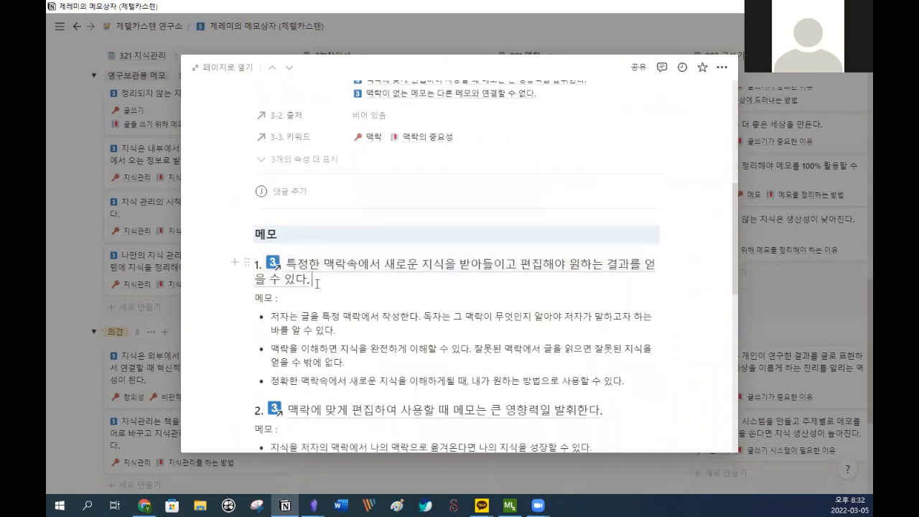
Read the notes under the three linked memos, highlighting the first memo's bullets and viewing the 생각의 연결고리 section.
scroll(317, 285, "down", 1)
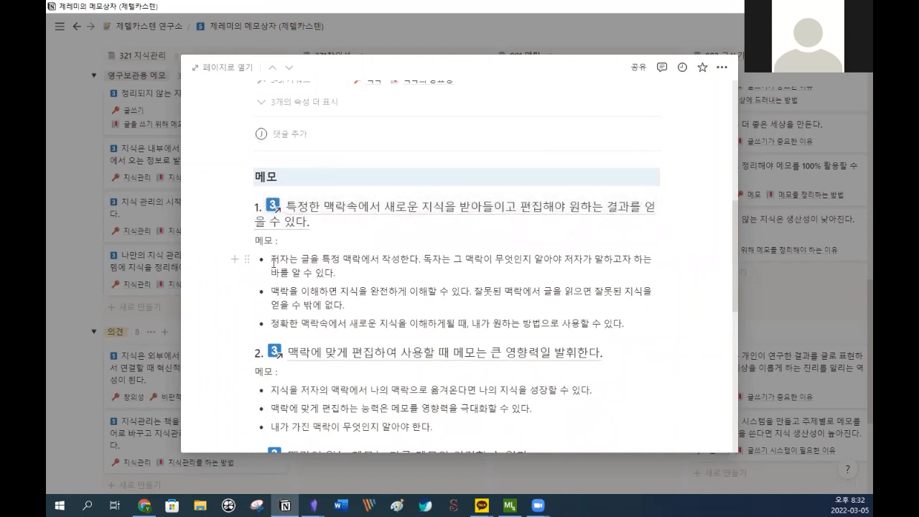
left_click_drag(309, 273, 590, 323)
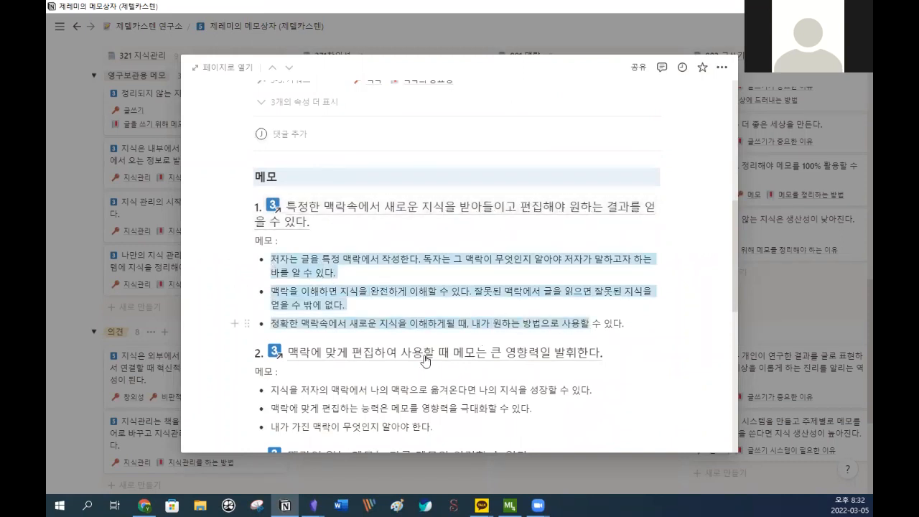
scroll(405, 362, "down", 2)
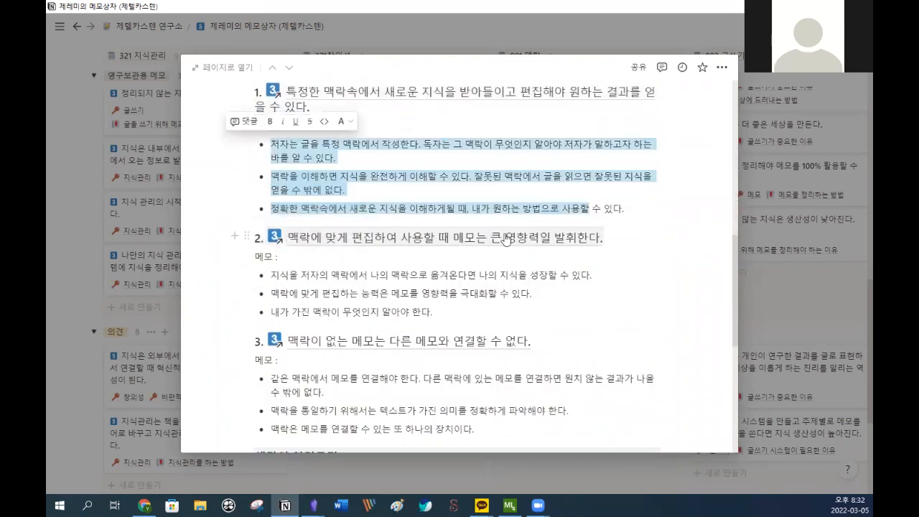
scroll(313, 332, "down", 1)
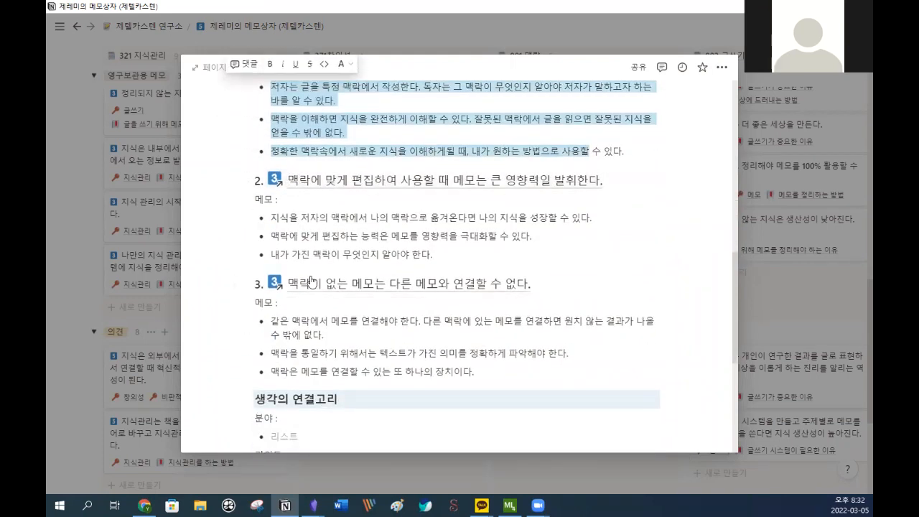
scroll(363, 280, "down", 1)
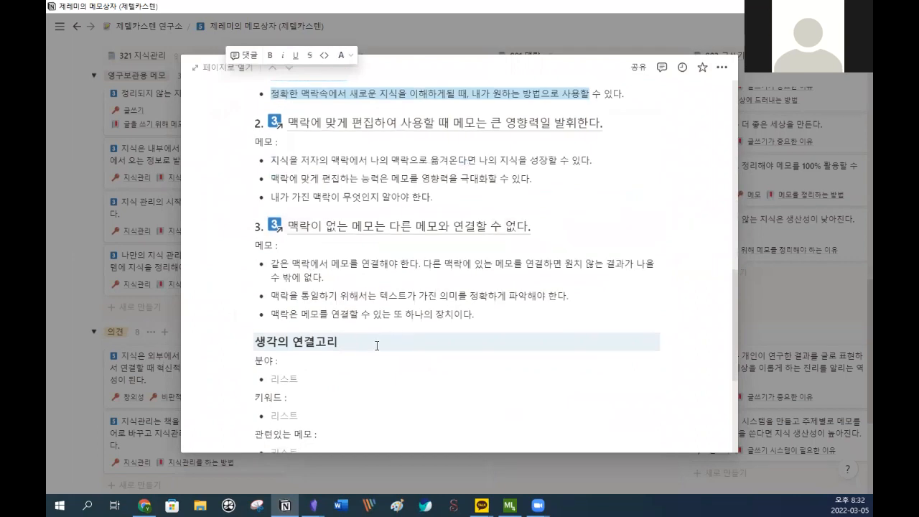
scroll(376, 346, "up", 4)
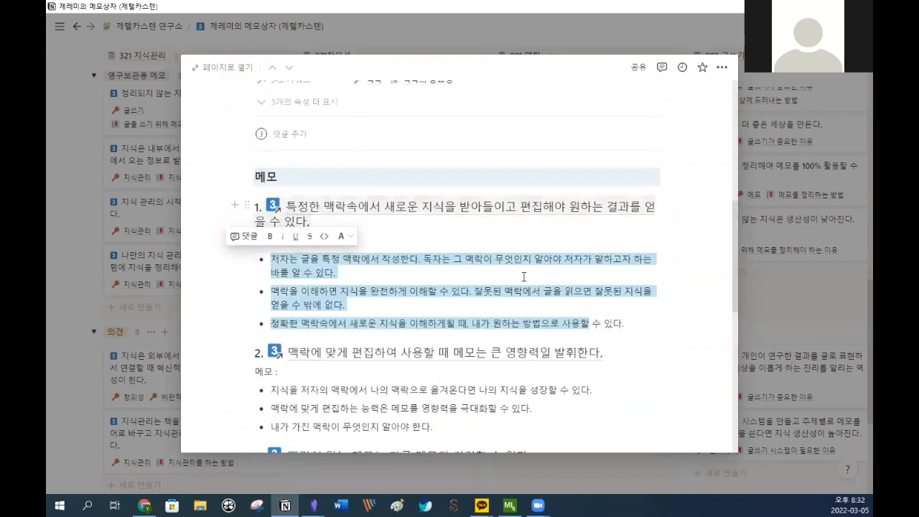
scroll(539, 352, "down", 1)
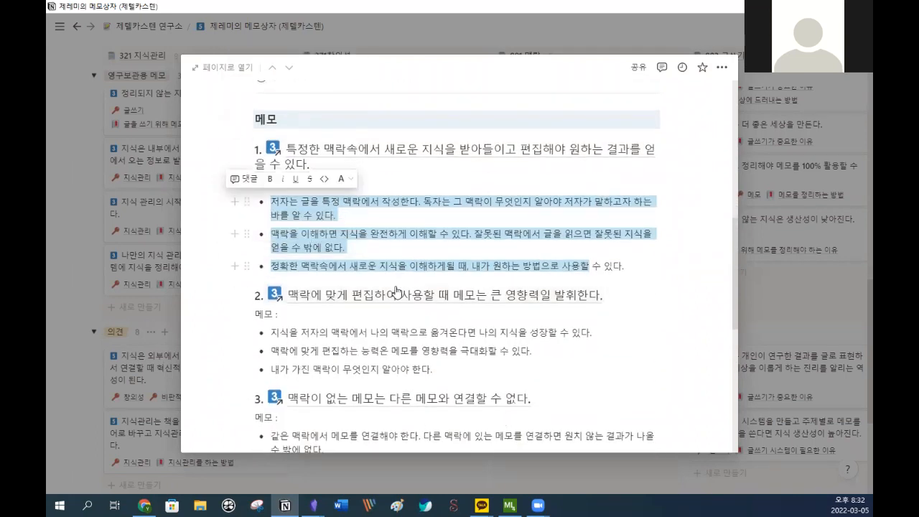
Highlight the opinion memo's title sentence and review it against the related memos and properties below.
scroll(396, 291, "up", 7)
left_click_drag(260, 217, 378, 216)
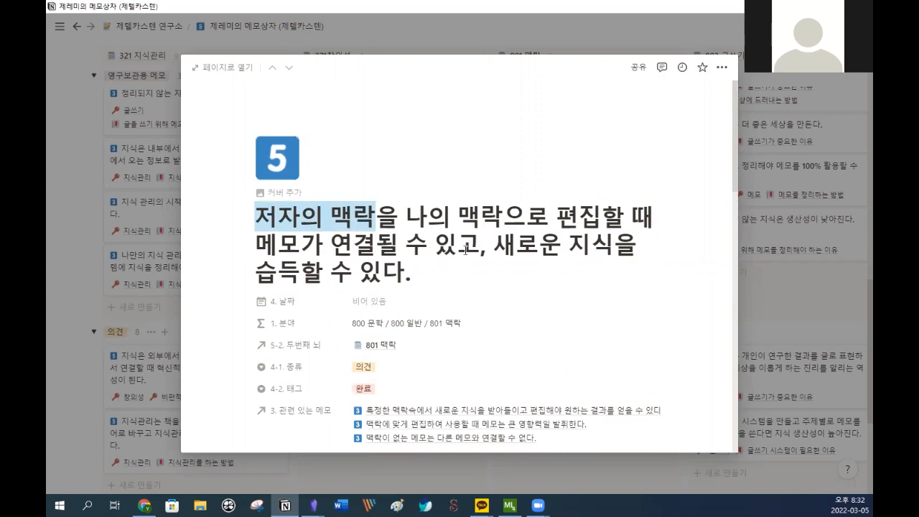
double_click(372, 280)
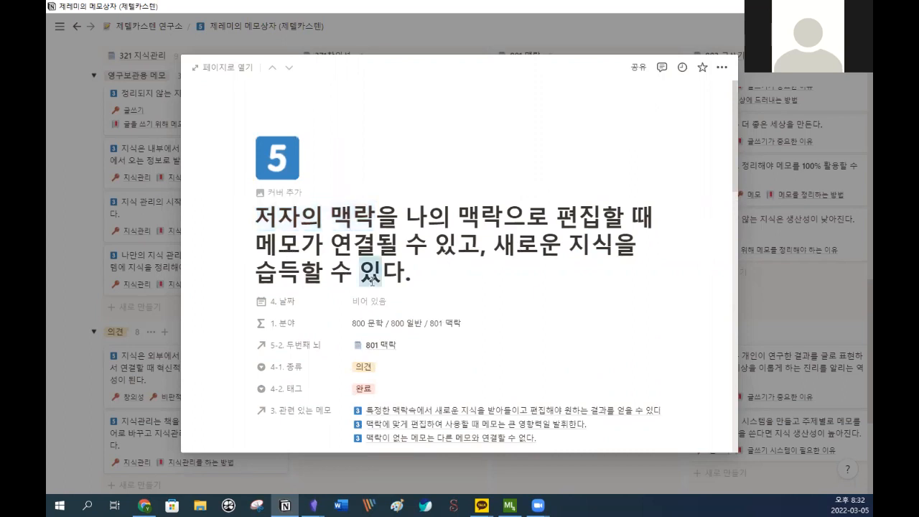
left_click_drag(259, 215, 437, 284)
scroll(438, 284, "down", 5)
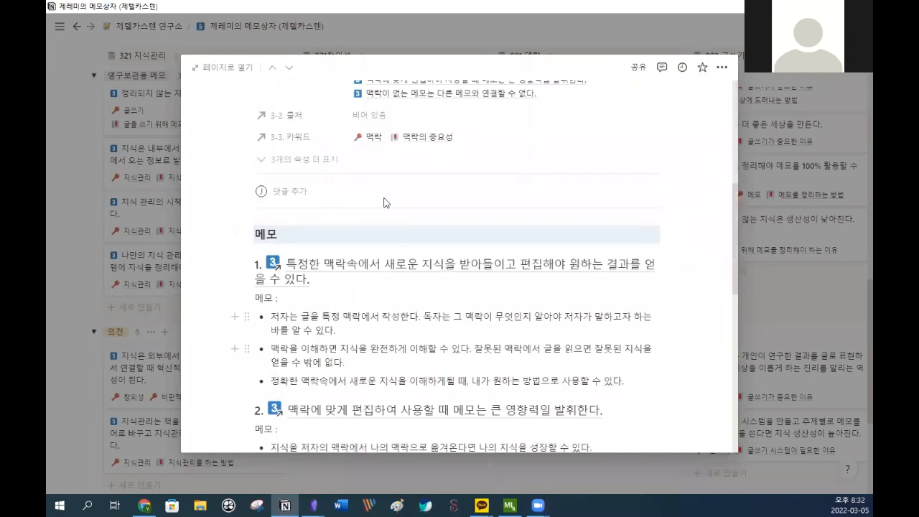
scroll(445, 202, "up", 1)
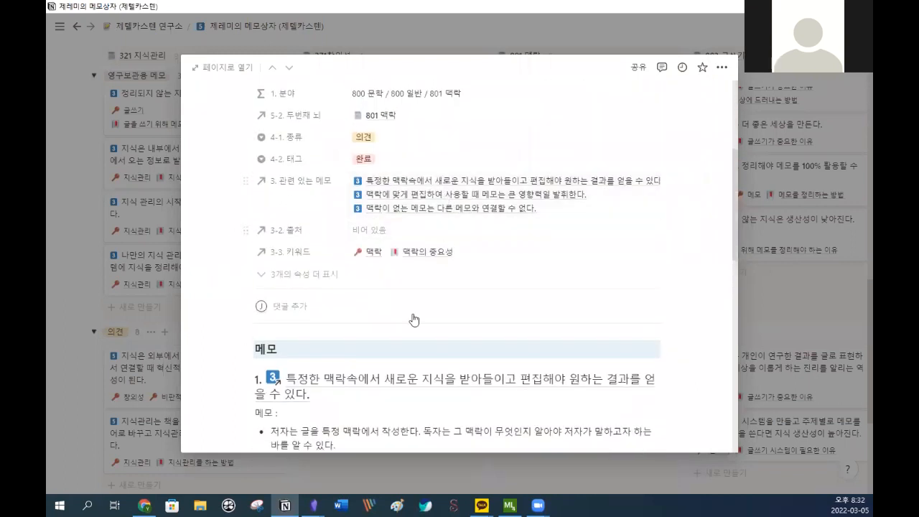
Reread the notes under the linked memos and highlight the opinion memo's title sentence again.
scroll(412, 318, "down", 2)
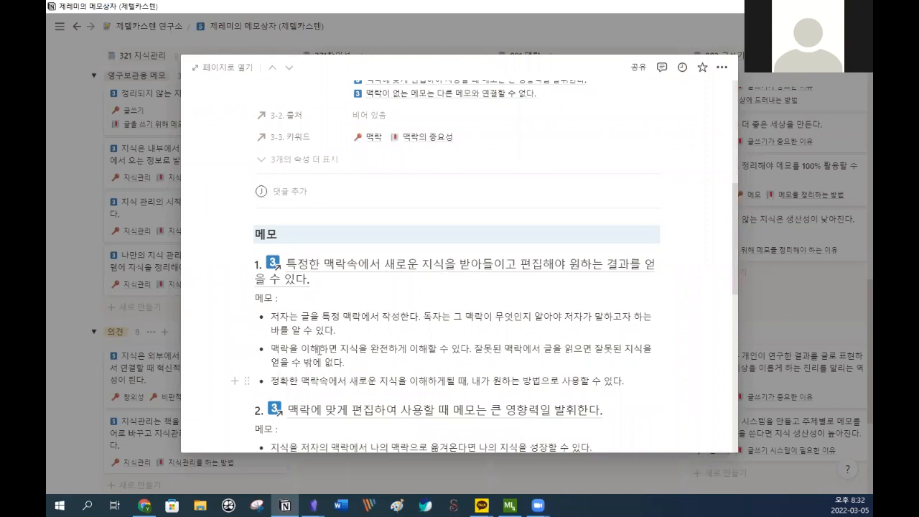
scroll(323, 194, "down", 2)
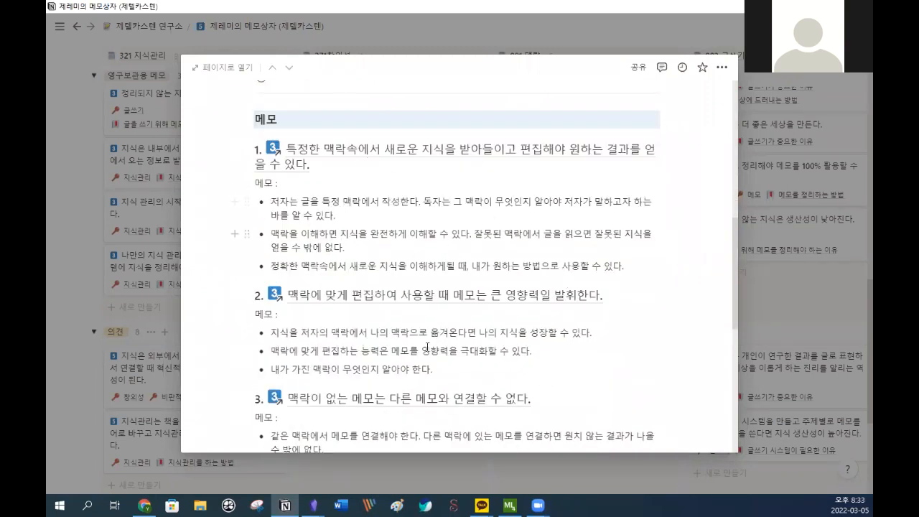
scroll(427, 346, "up", 7)
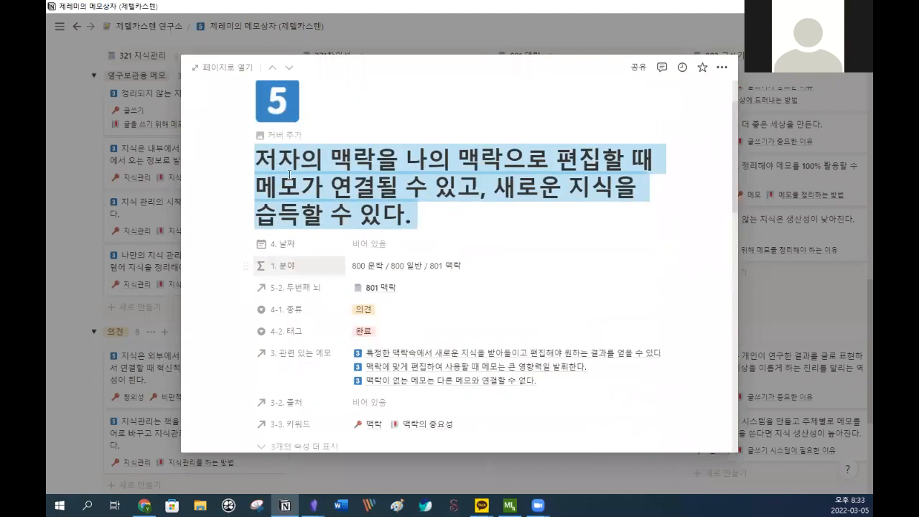
left_click(290, 175)
left_click_drag(256, 158, 419, 212)
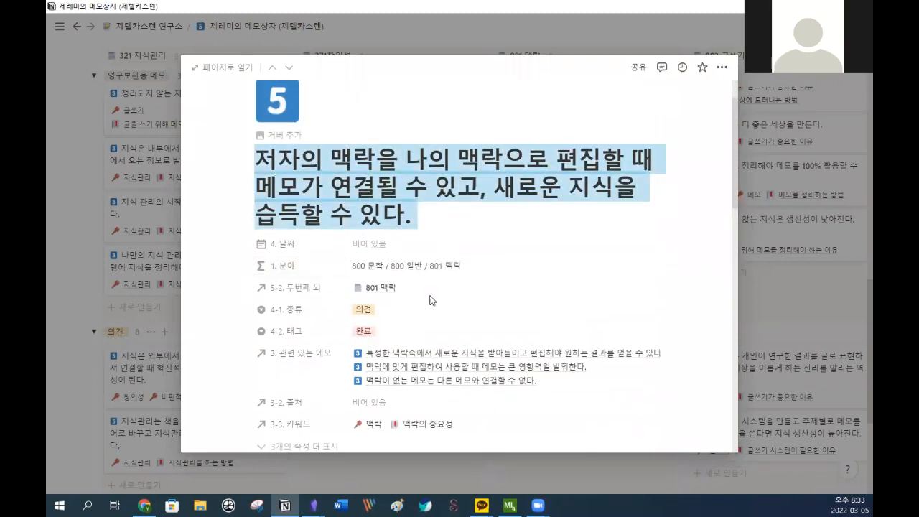
Open the 맥락의 중요성 page from the memo's 3-3. 키워드 relation and review its 관련된 메모 before returning to the board.
left_click(430, 429)
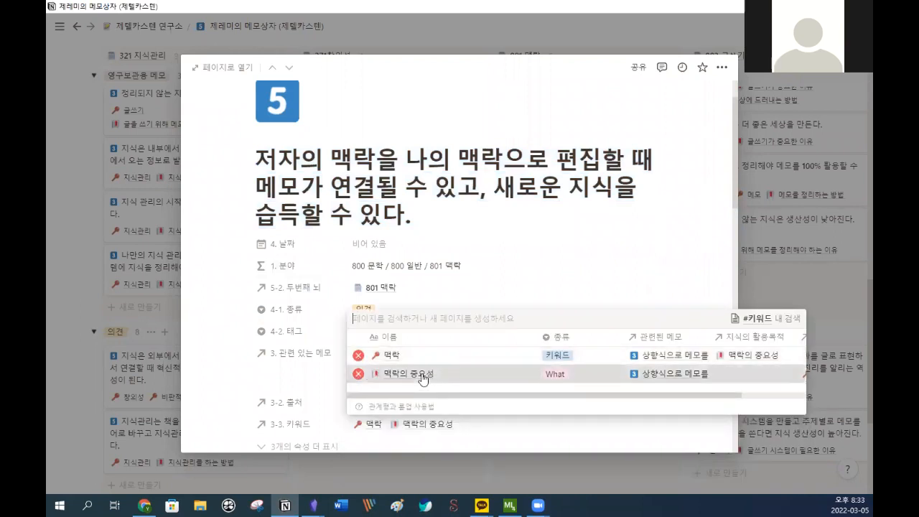
left_click(424, 377)
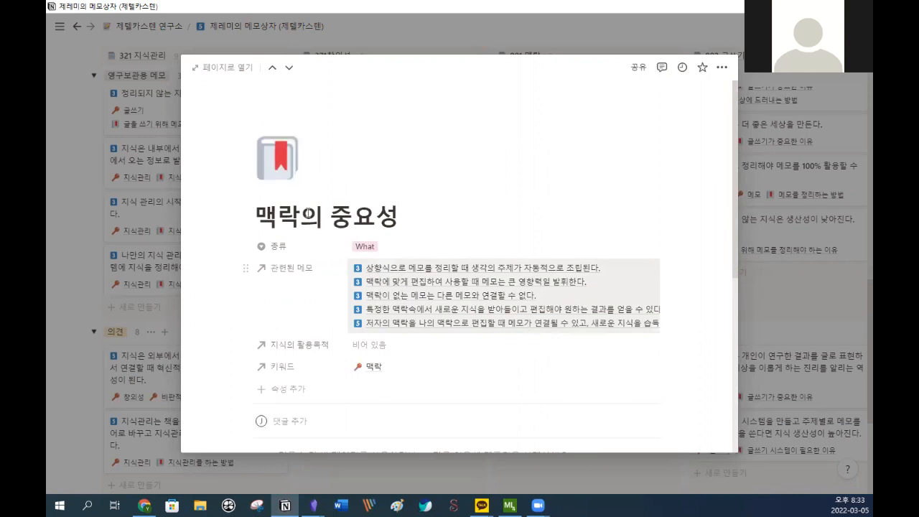
left_click_drag(257, 214, 384, 216)
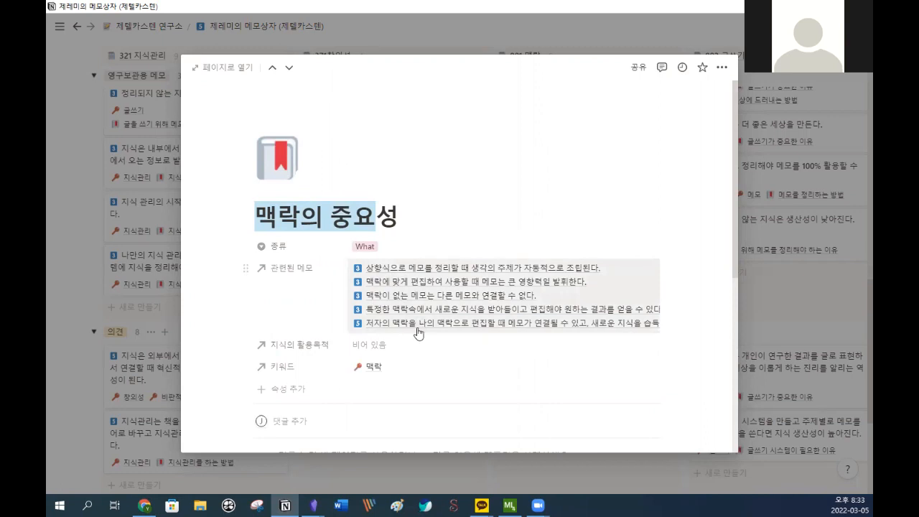
scroll(421, 359, "down", 1)
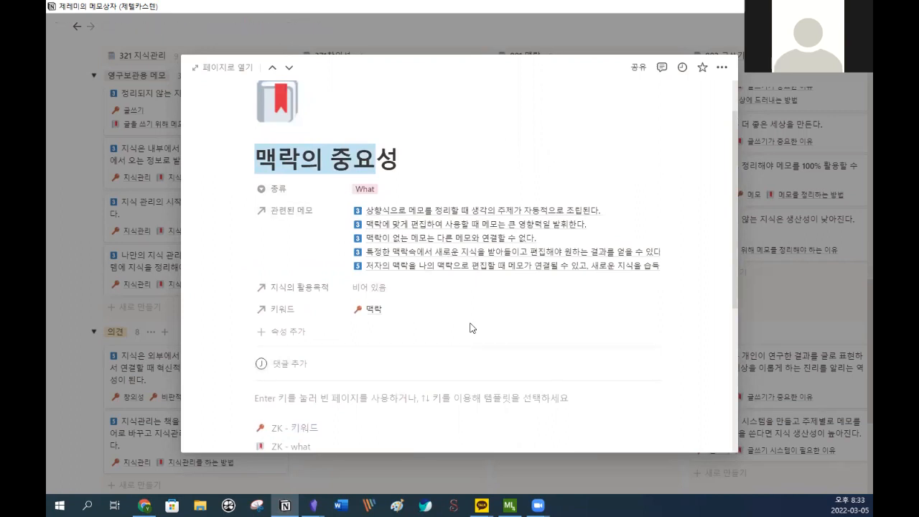
key("alt+Left")
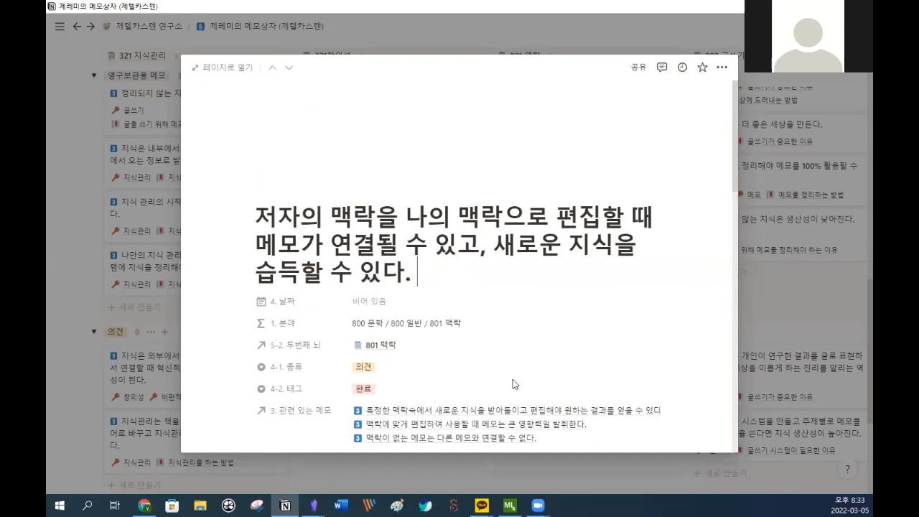
key("Escape")
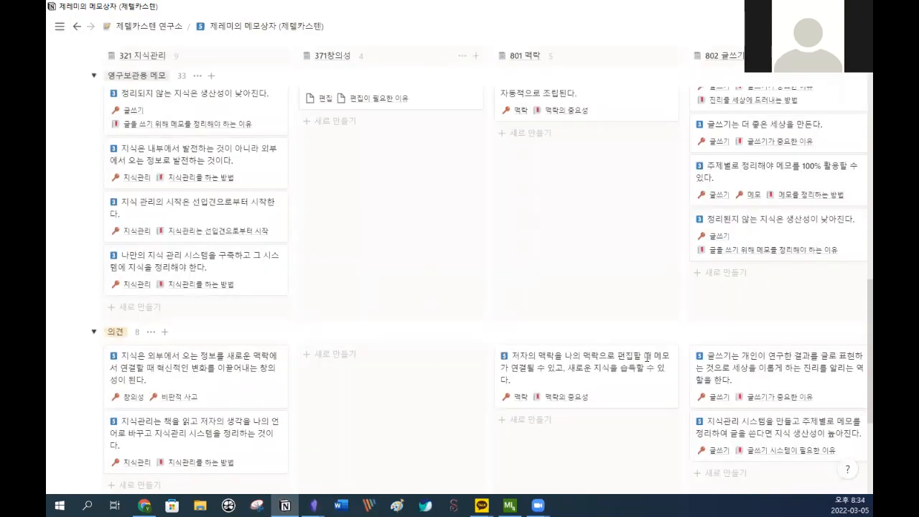
Look through the 영구보관용 메모 group from 371창의성 to 803 독서, focusing on the 802 글쓰기 memos.
scroll(644, 364, "up", 3)
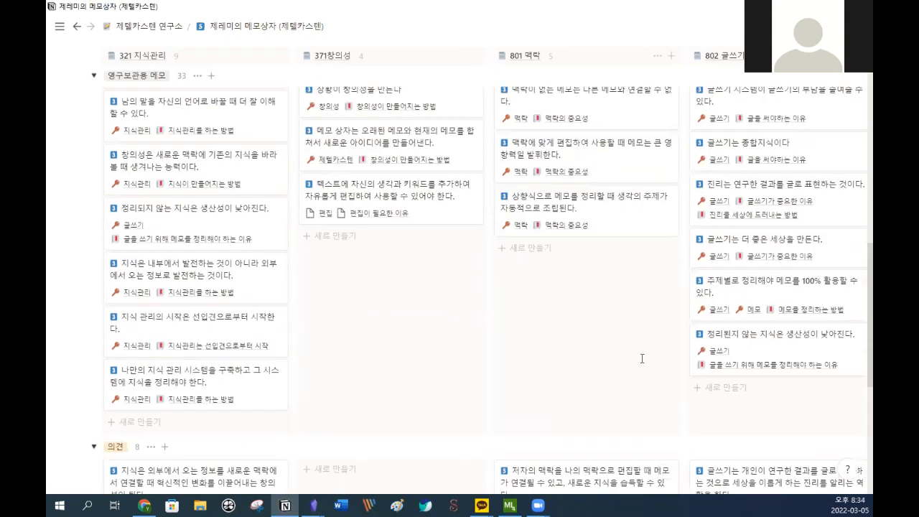
scroll(642, 358, "up", 3)
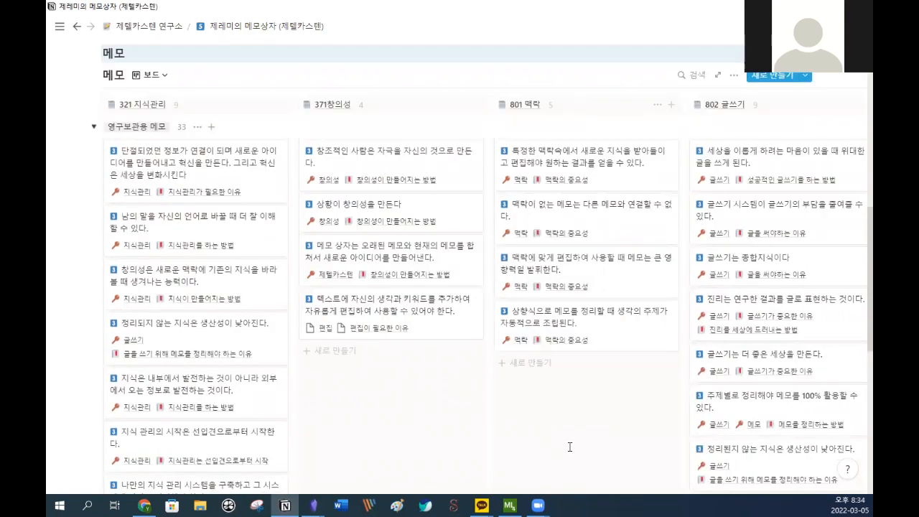
scroll(569, 447, "right", 5)
scroll(549, 215, "down", 1)
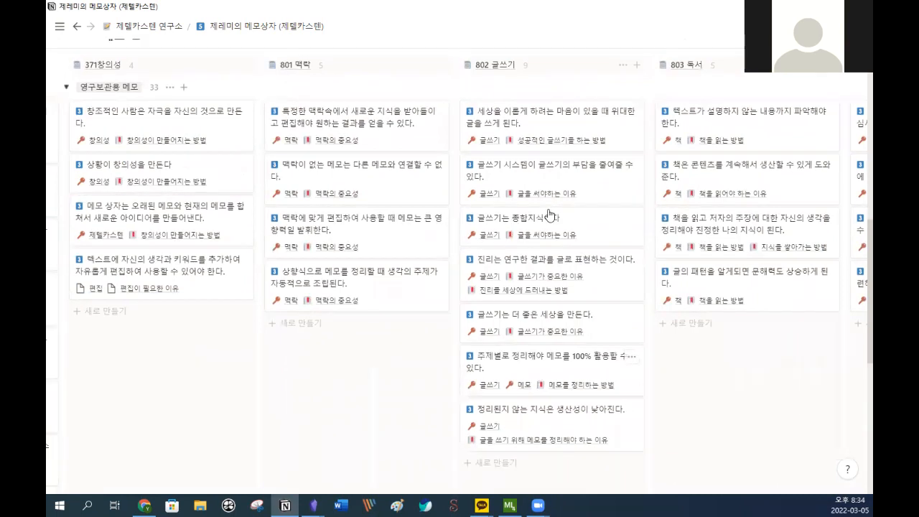
scroll(549, 215, "down", 2)
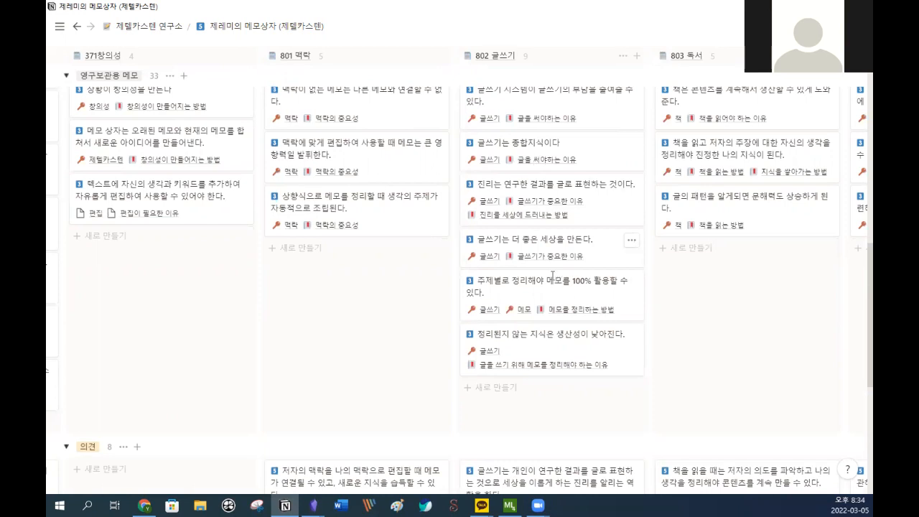
scroll(552, 274, "down", 1)
scroll(560, 302, "up", 3)
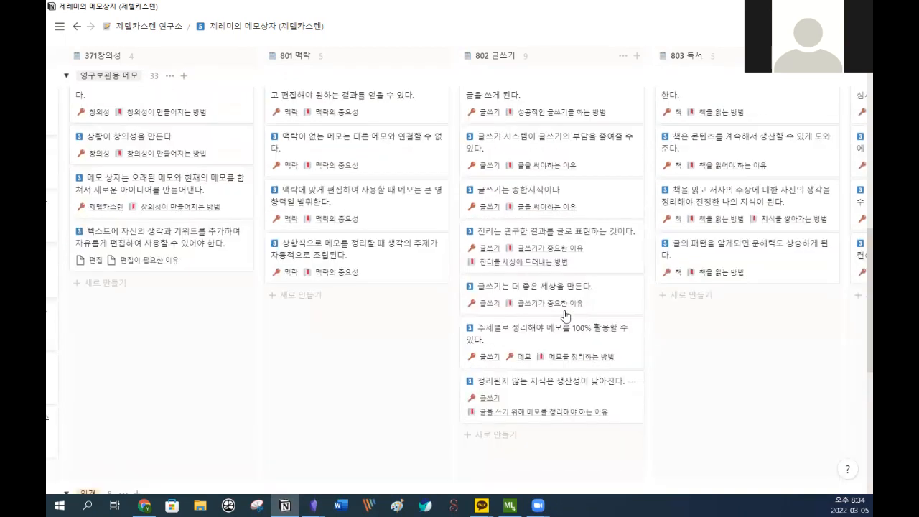
scroll(564, 309, "up", 1)
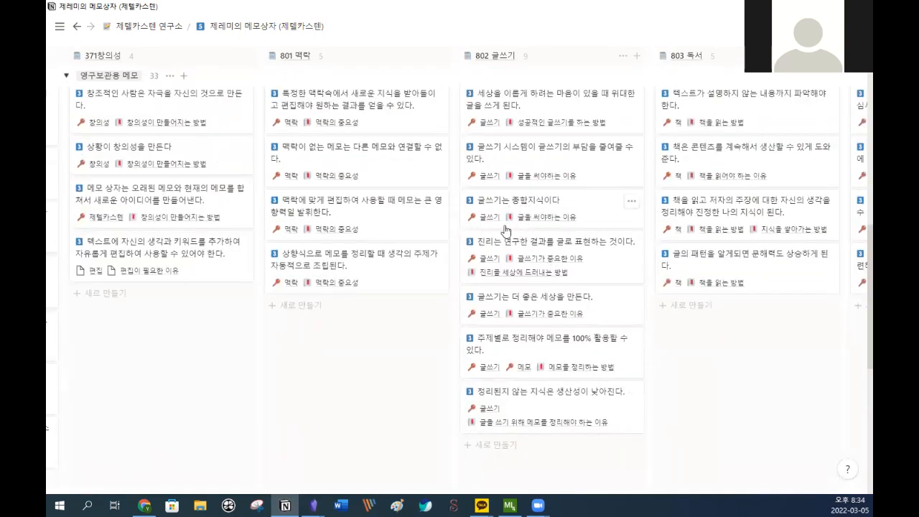
scroll(506, 230, "up", 2)
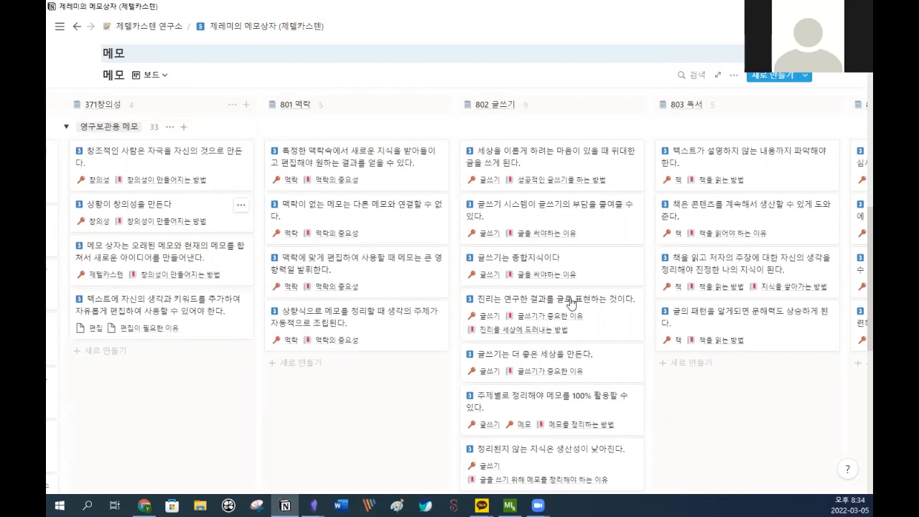
scroll(522, 310, "left", 3)
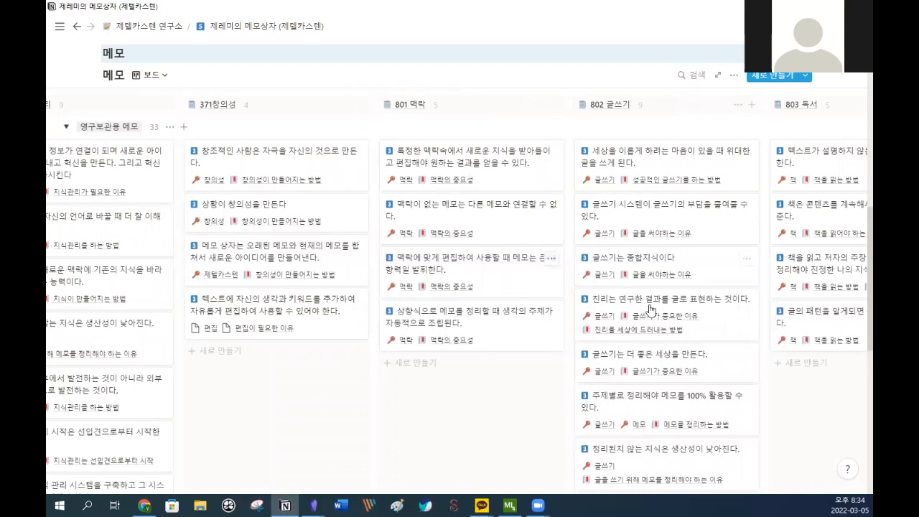
Open the first 의견 memo in the 802 글쓰기 column and read its related memos and the notes under each.
scroll(650, 312, "down", 3)
scroll(650, 312, "down", 3)
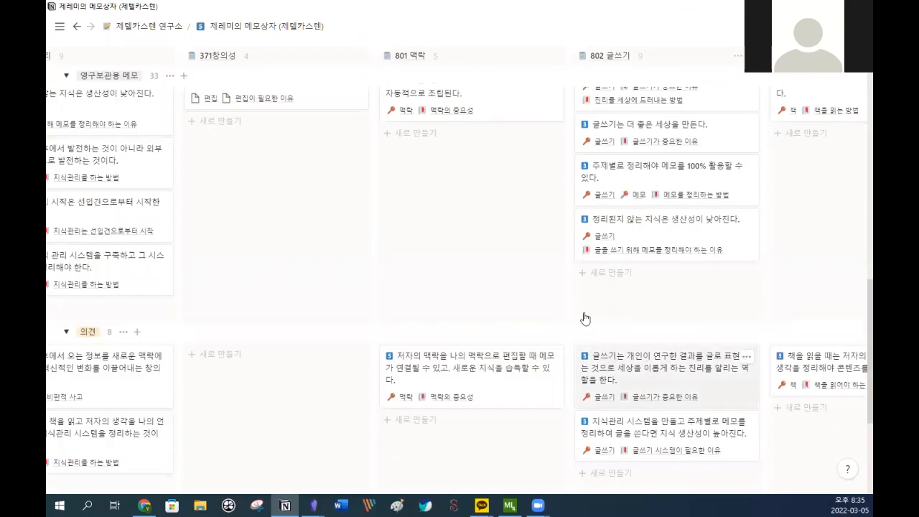
left_click(682, 370)
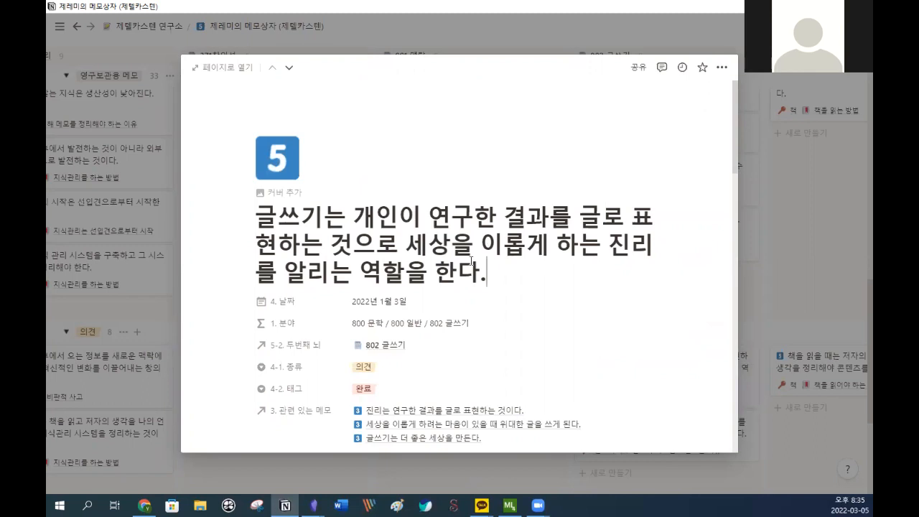
scroll(431, 315, "down", 5)
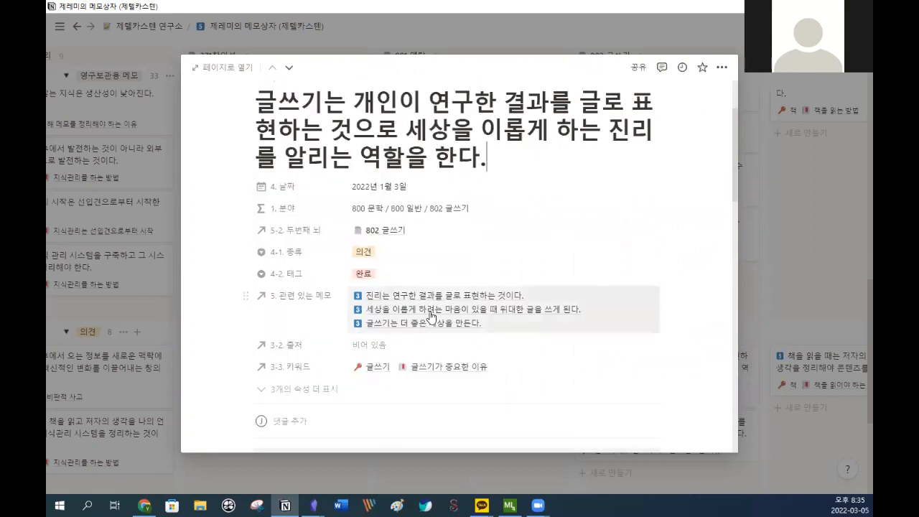
scroll(432, 315, "down", 10)
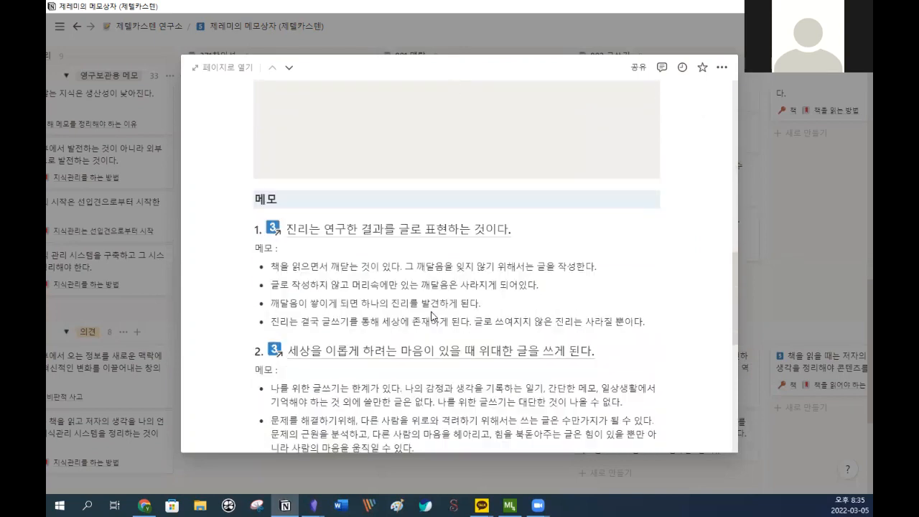
scroll(409, 315, "down", 3)
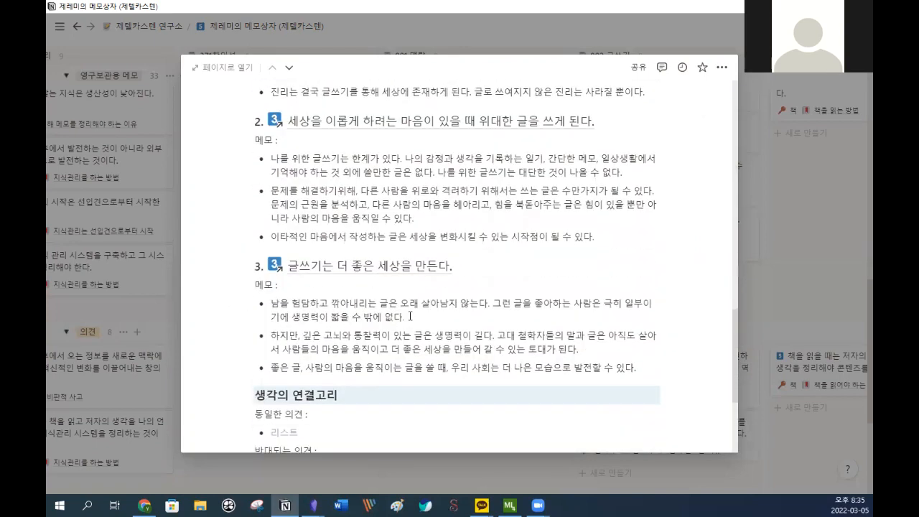
scroll(410, 318, "up", 1)
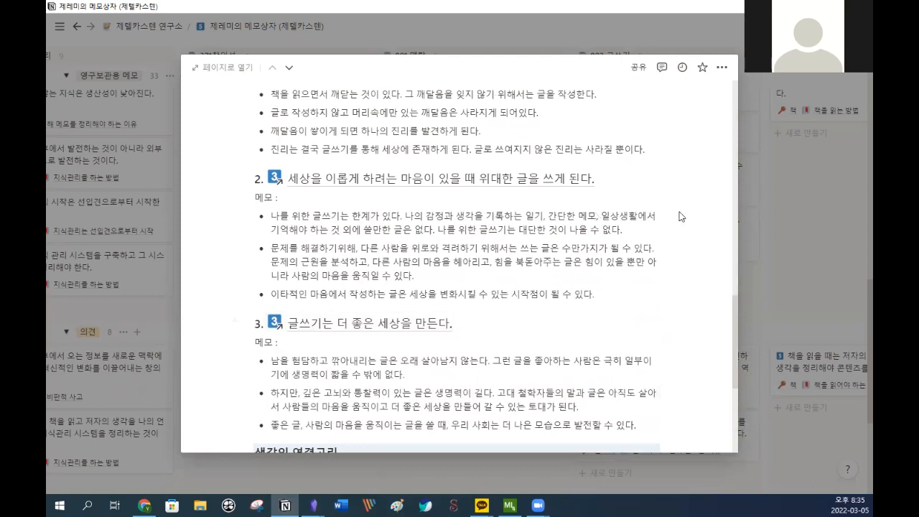
key("Escape")
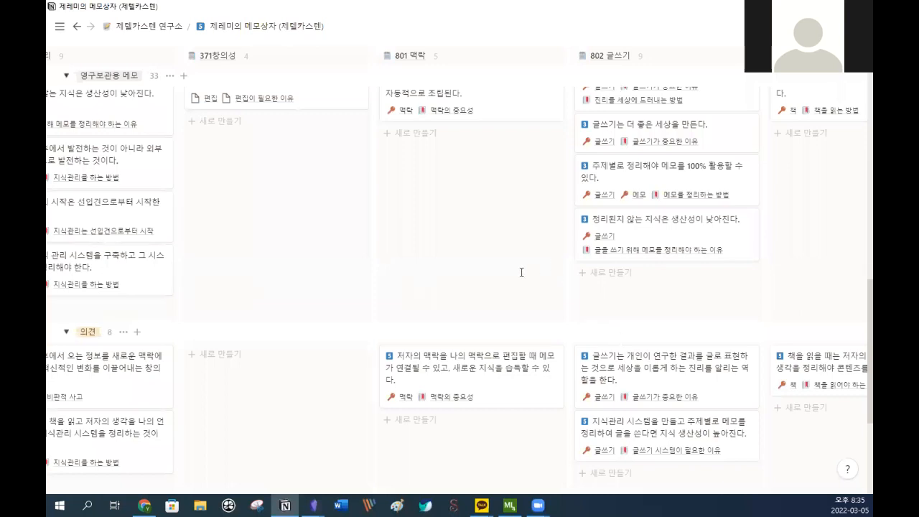
Look across the permanent memo columns through 805 비판적 사고 and return to 321 지식관리.
scroll(504, 266, "up", 5)
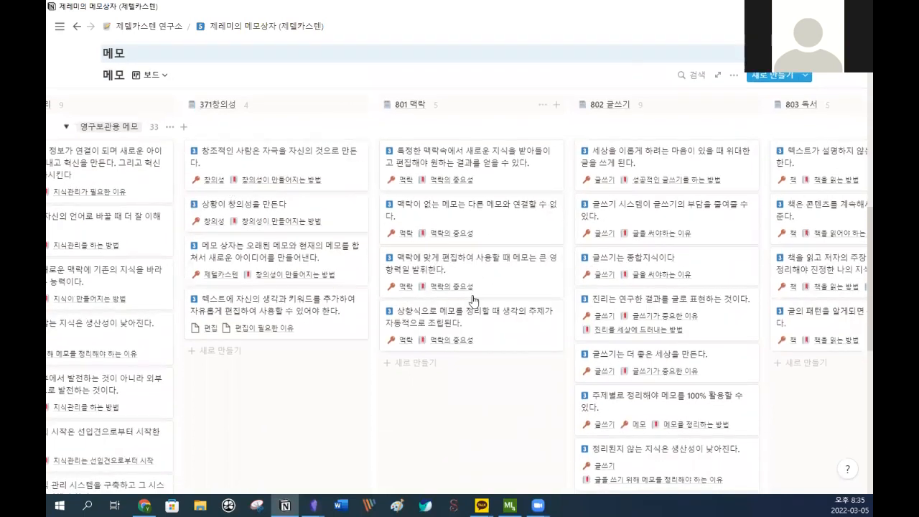
scroll(474, 300, "right", 2)
scroll(474, 300, "right", 3)
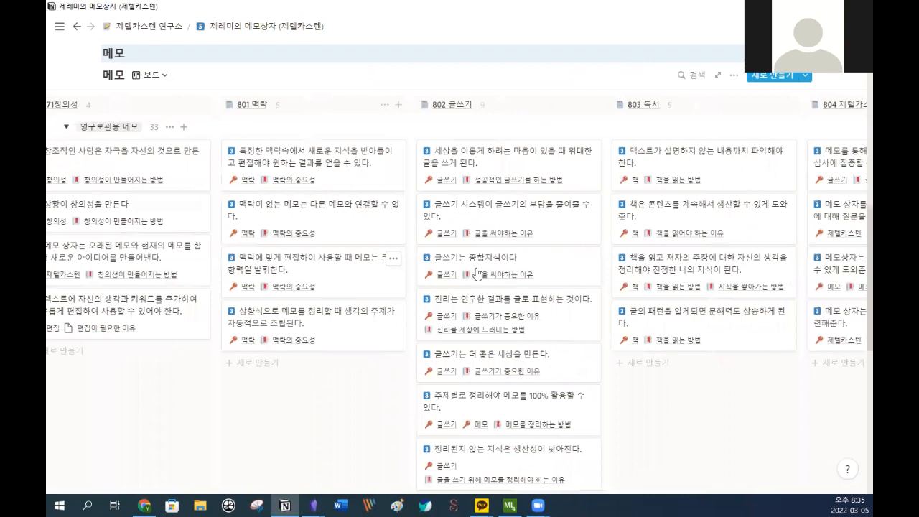
scroll(478, 268, "right", 5)
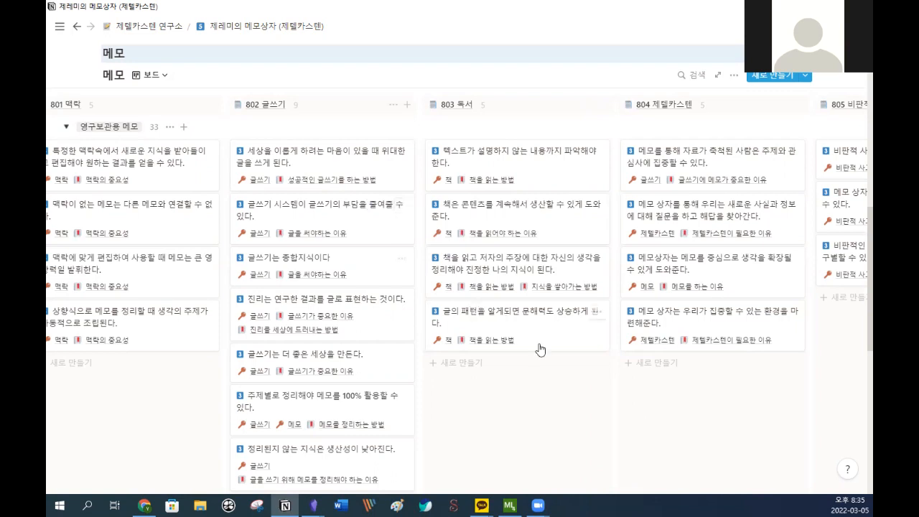
scroll(541, 350, "right", 5)
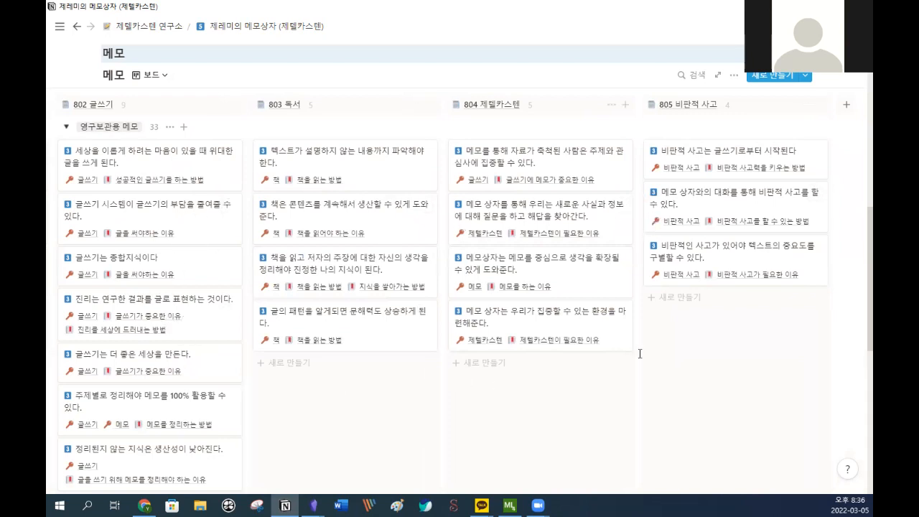
scroll(649, 390, "left", 10)
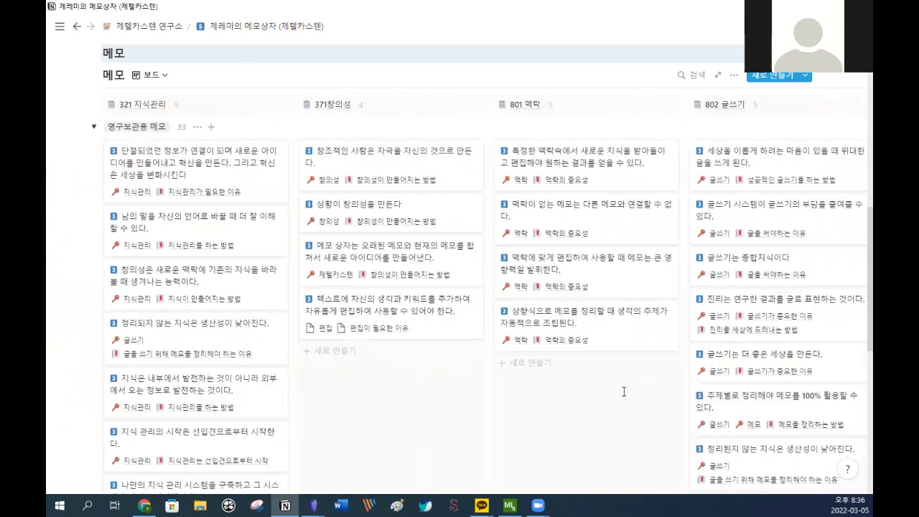
Try to filter the 메모 board by the 5-2. 두번째 뇌 property.
scroll(516, 382, "down", 5)
scroll(510, 377, "up", 3)
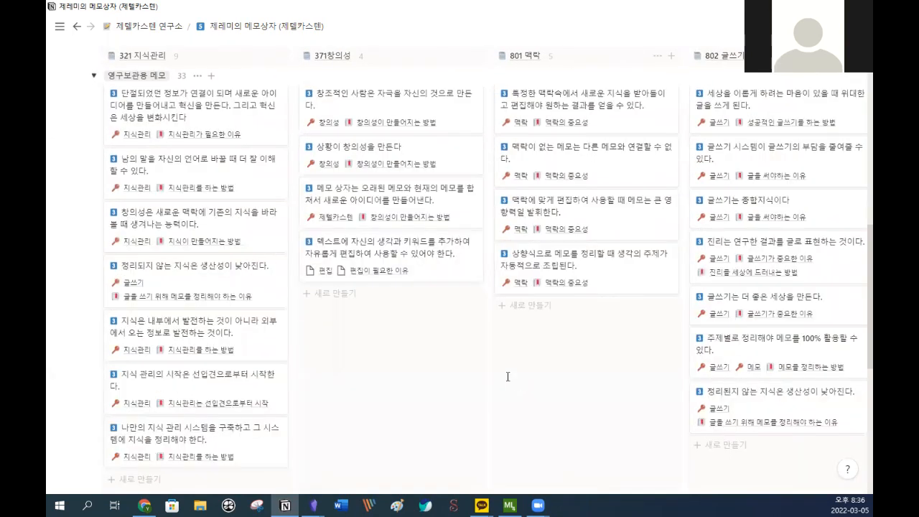
scroll(425, 292, "up", 3)
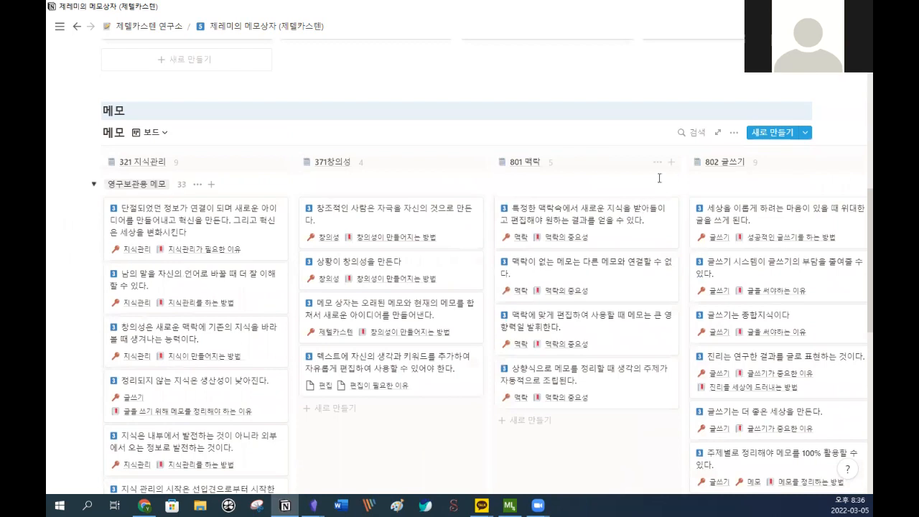
left_click(736, 133)
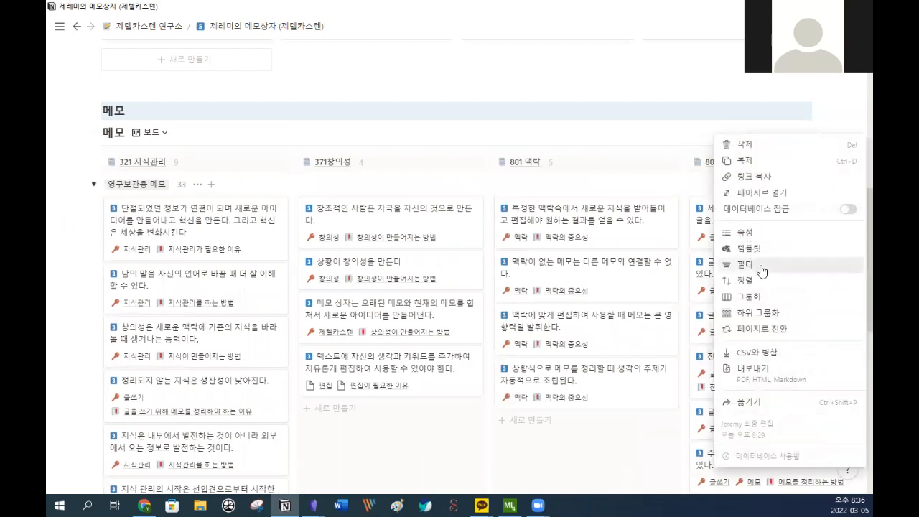
left_click(761, 263)
left_click(563, 242)
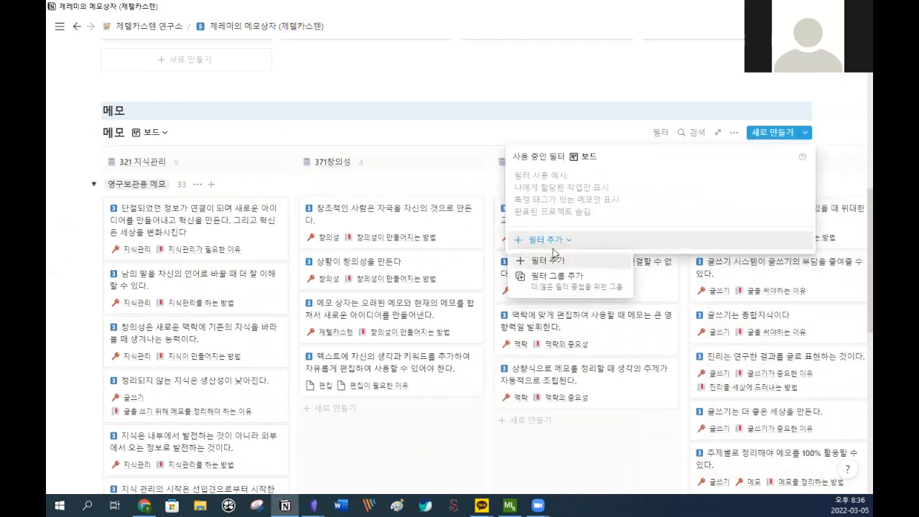
left_click(562, 263)
left_click(564, 180)
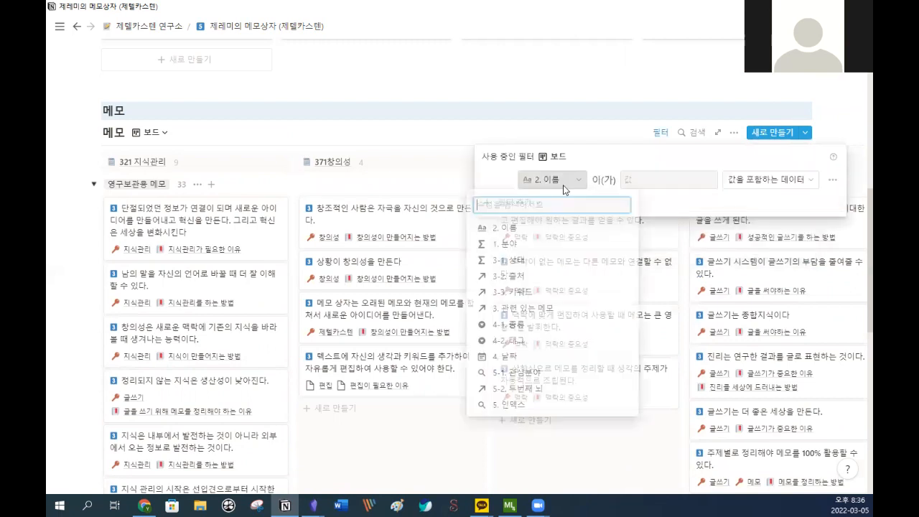
left_click(550, 392)
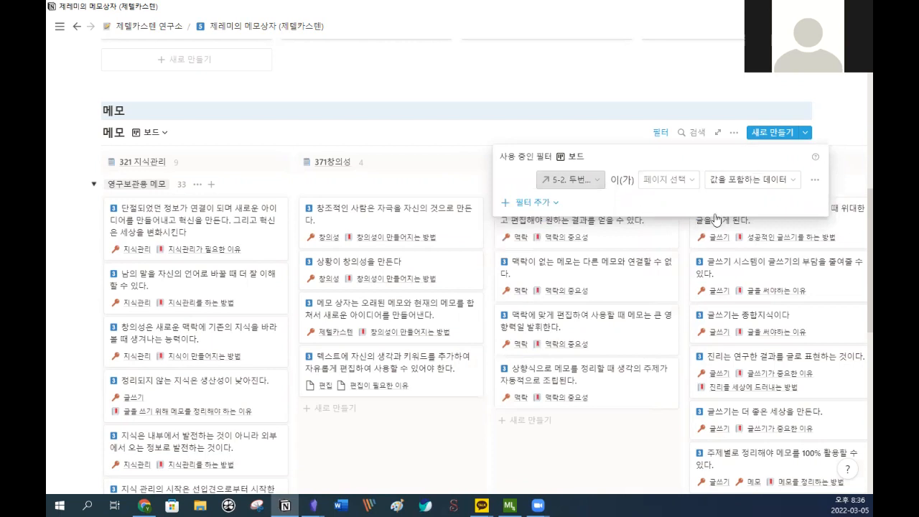
Remove the 5-2. 두번째 뇌 filter from the 메모 board.
left_click(581, 181)
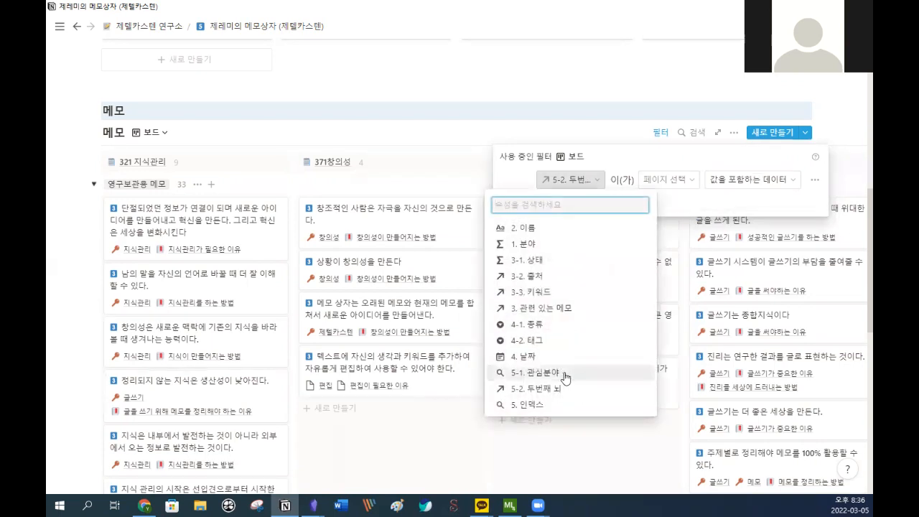
left_click(853, 182)
left_click(832, 201)
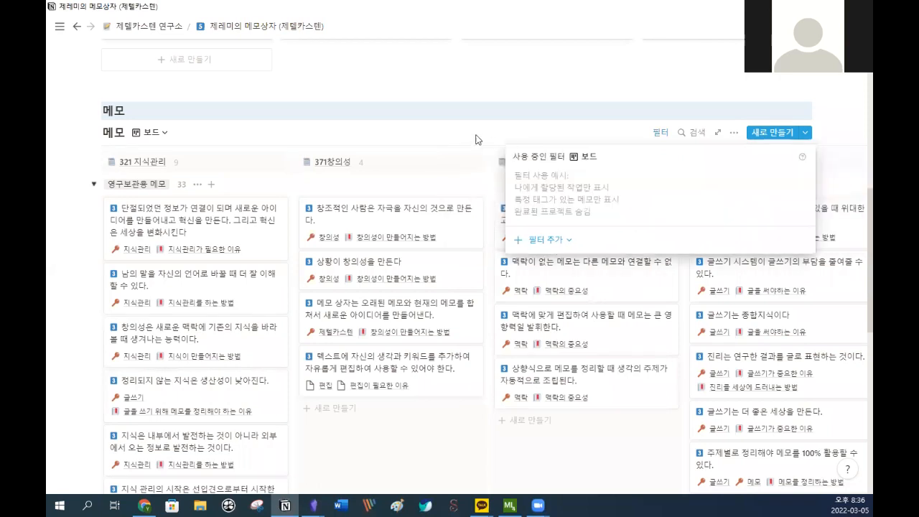
left_click(446, 142)
Expand the hidden groups below the 의견 group and look through them from 4-1. 종류 없음 to 두번째 뇌.
scroll(481, 298, "down", 3)
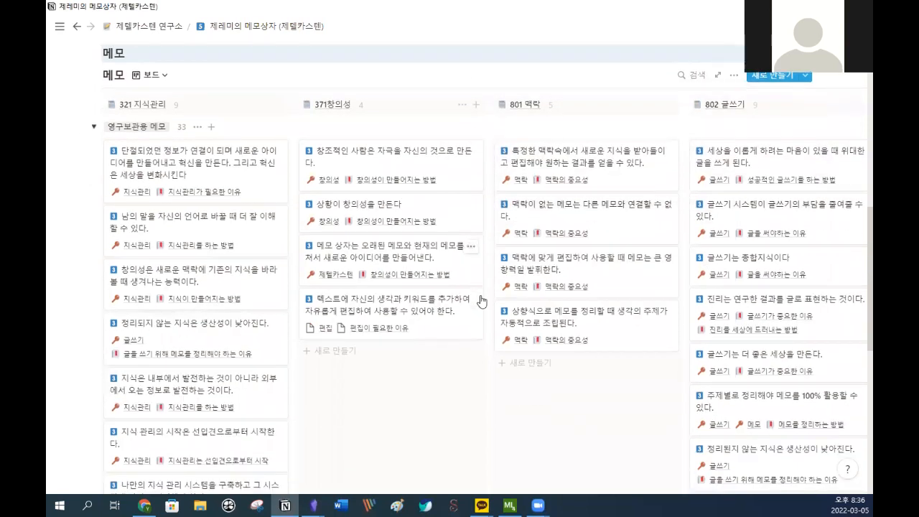
scroll(481, 298, "down", 4)
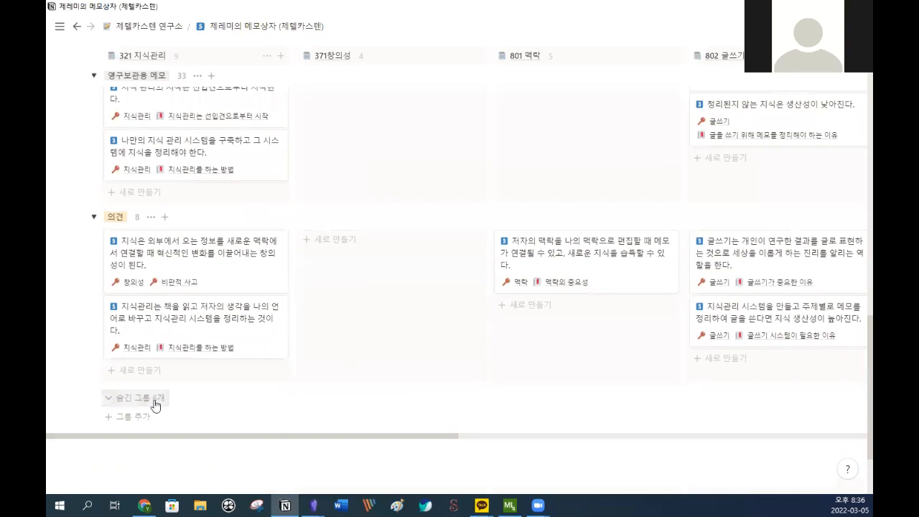
left_click(155, 398)
scroll(152, 364, "down", 4)
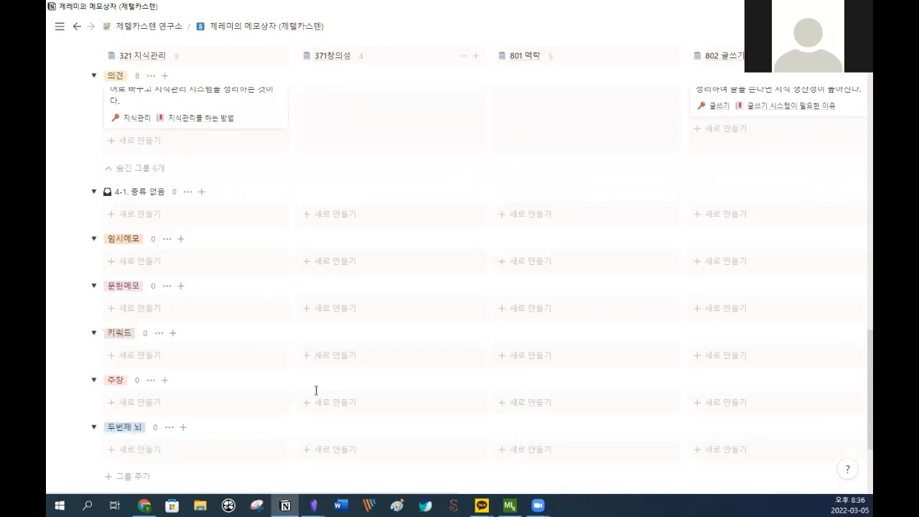
scroll(319, 384, "up", 3)
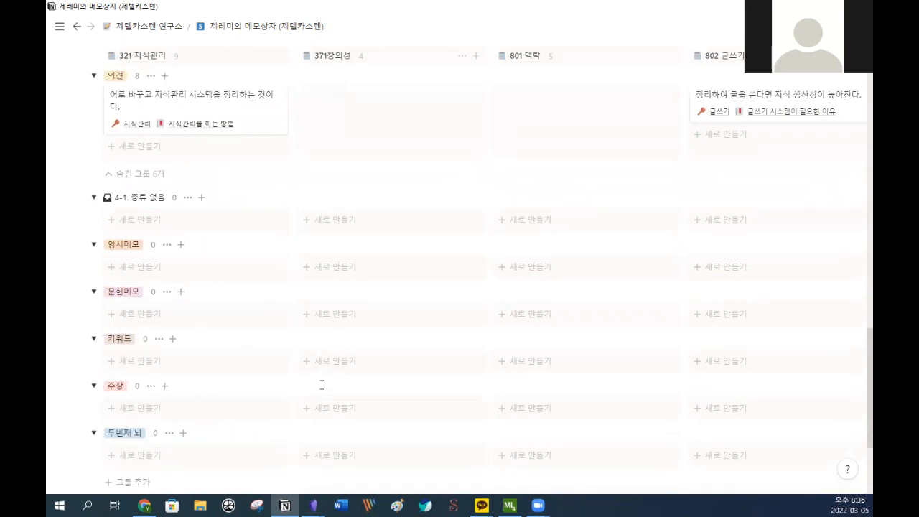
scroll(310, 384, "up", 10)
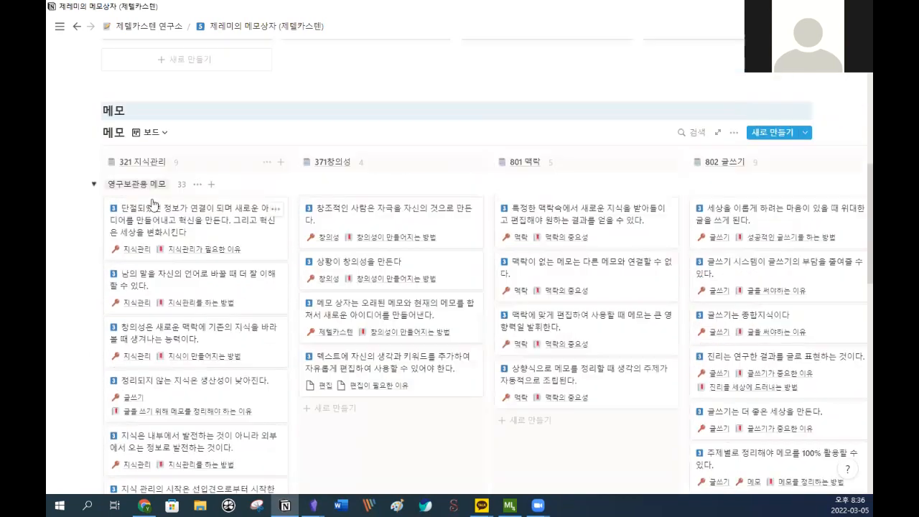
Review the 영구보관용 메모 and 의견 groups and look across the category columns from 321 지식관리 to 805 비판적 사고.
scroll(142, 323, "down", 7)
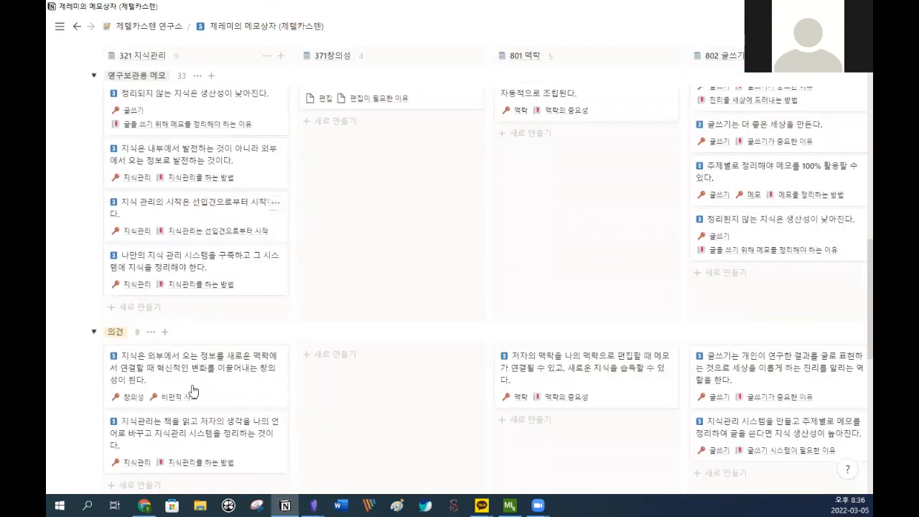
scroll(422, 365, "up", 4)
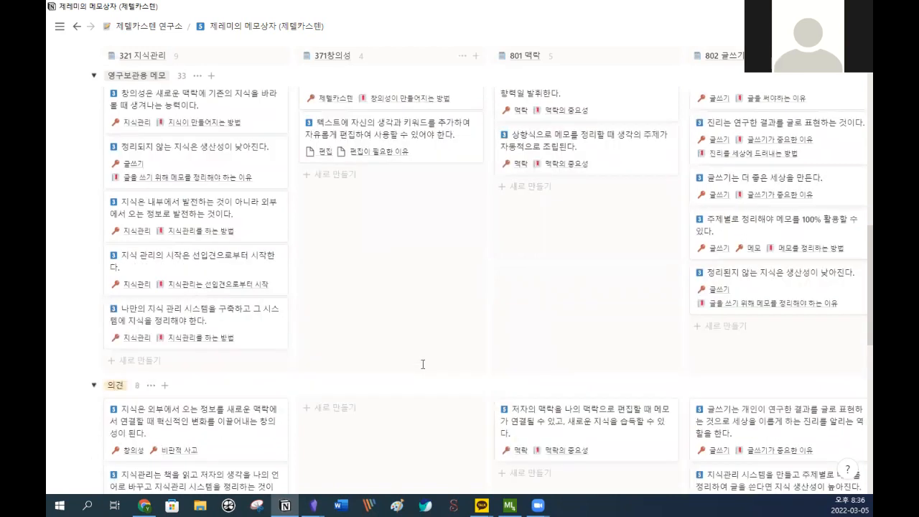
scroll(422, 364, "up", 3)
scroll(481, 367, "right", 3)
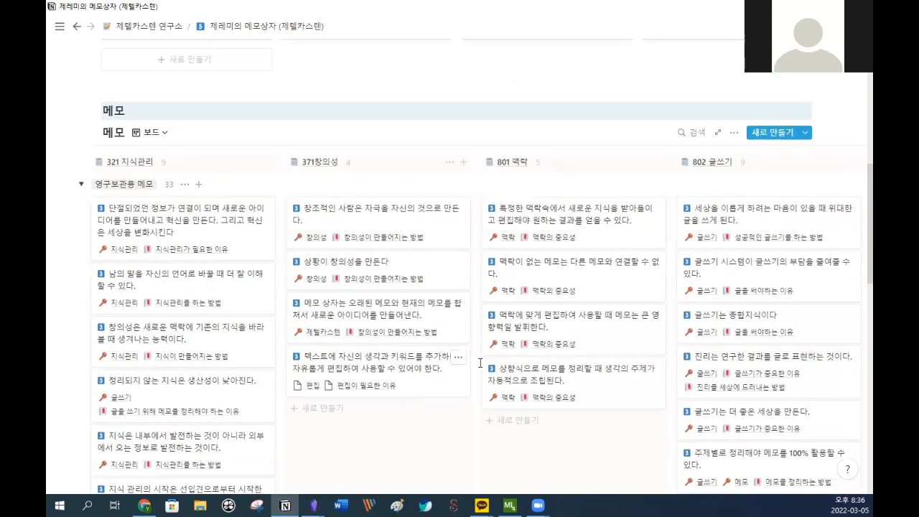
scroll(481, 368, "right", 15)
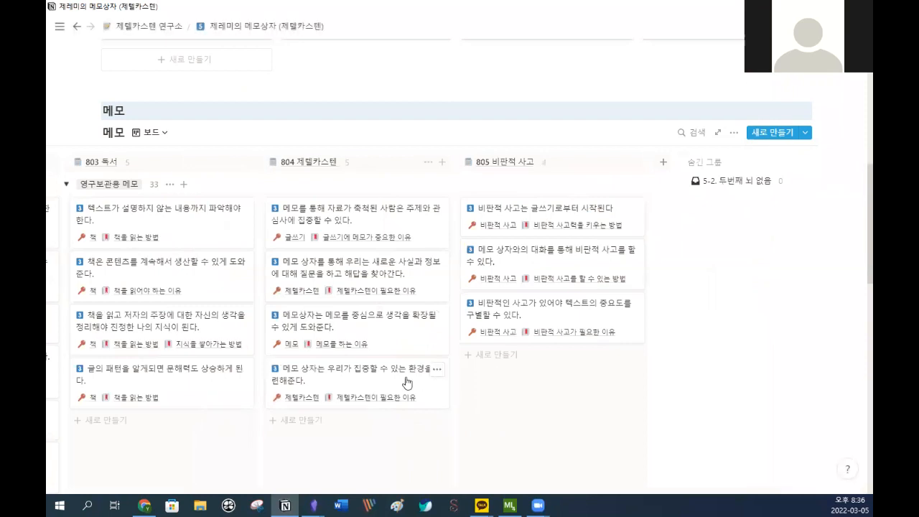
scroll(407, 381, "left", 15)
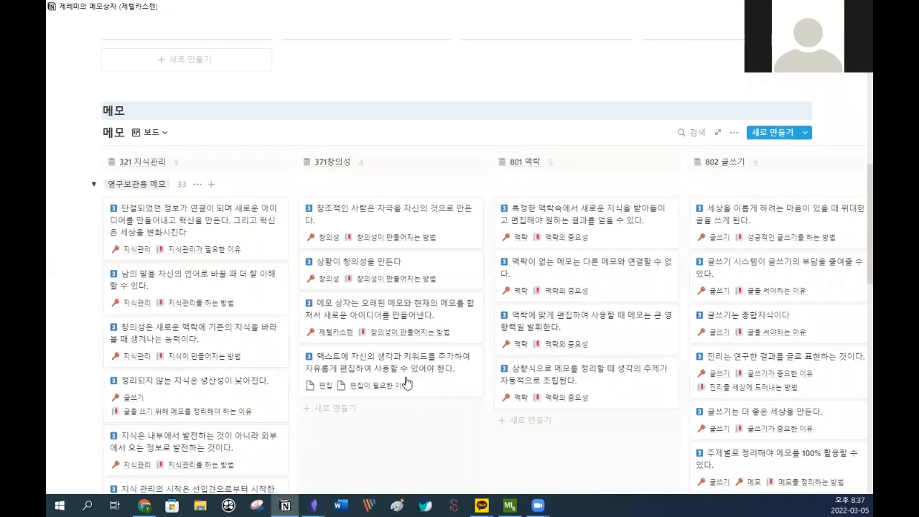
Collapse the hidden groups below the 의견 group of the 메모 board.
scroll(404, 384, "down", 5)
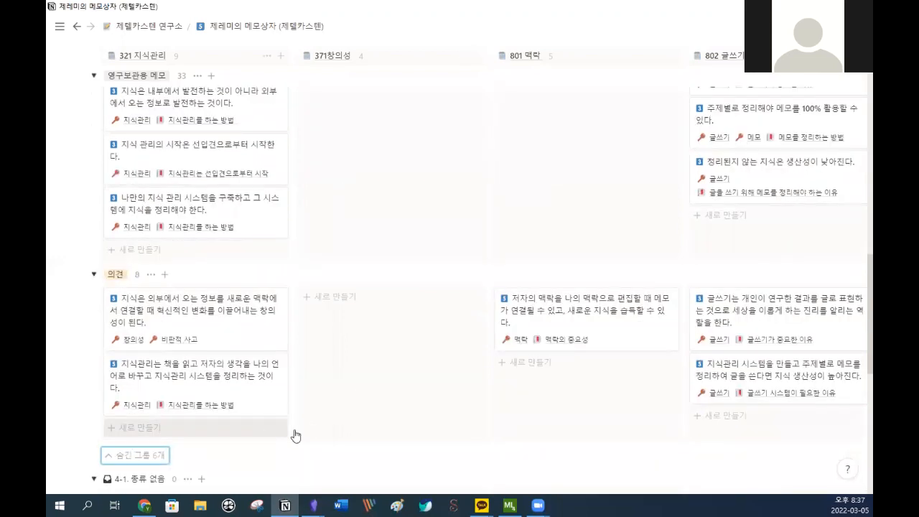
scroll(366, 433, "down", 2)
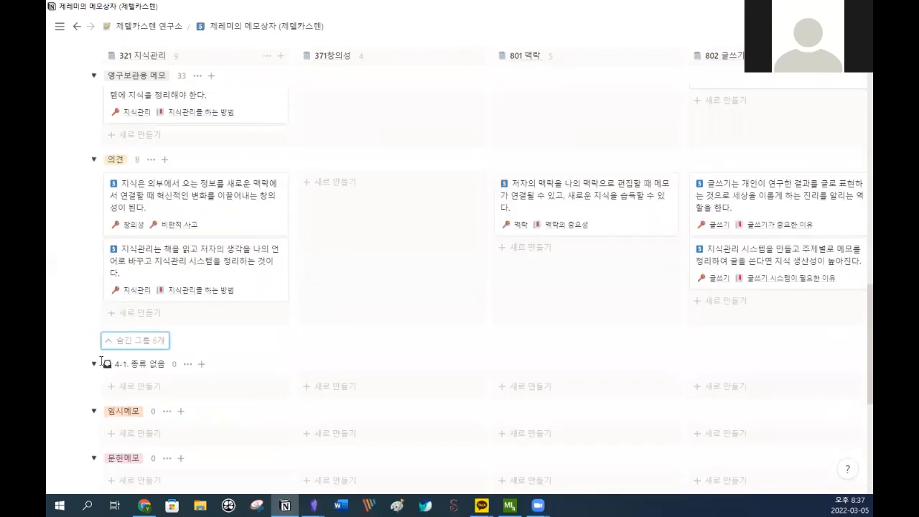
left_click(111, 341)
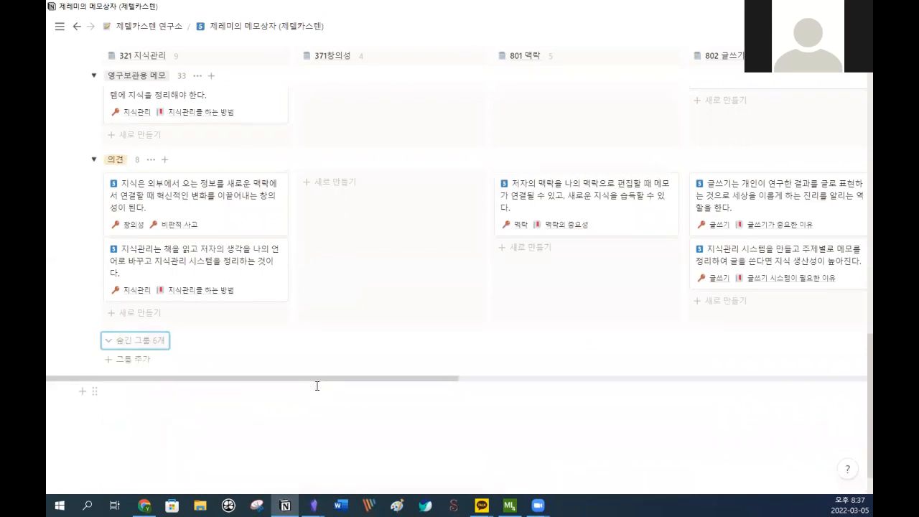
scroll(426, 413, "up", 3)
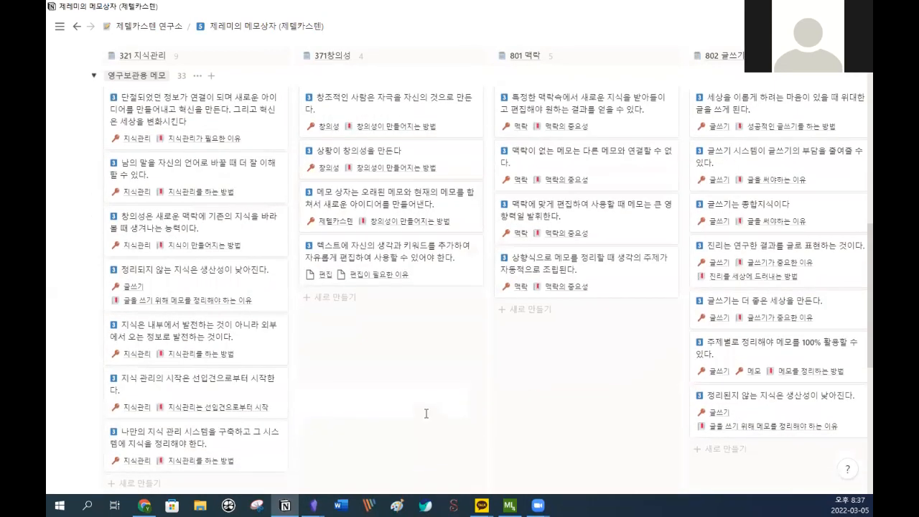
Delete the 181의사소통 card from the 인덱스 gallery.
scroll(425, 414, "down", 2)
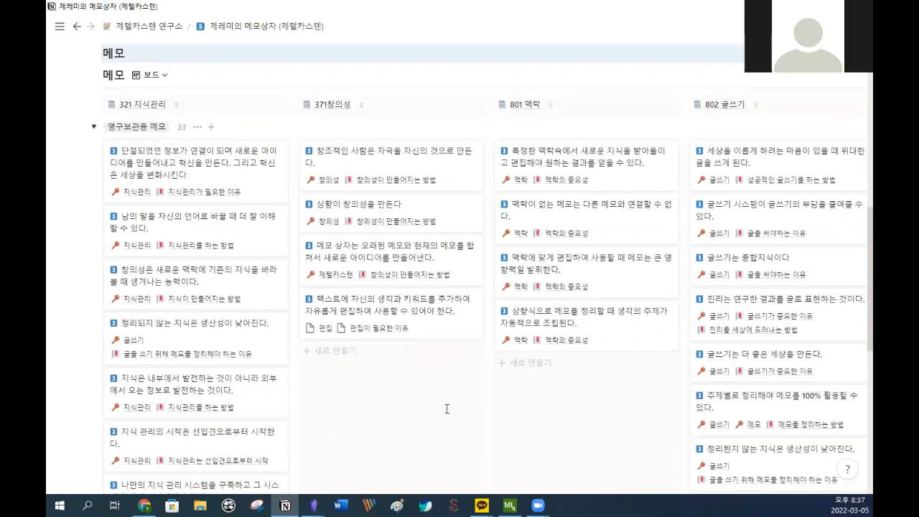
scroll(445, 408, "down", 1)
scroll(426, 346, "up", 5)
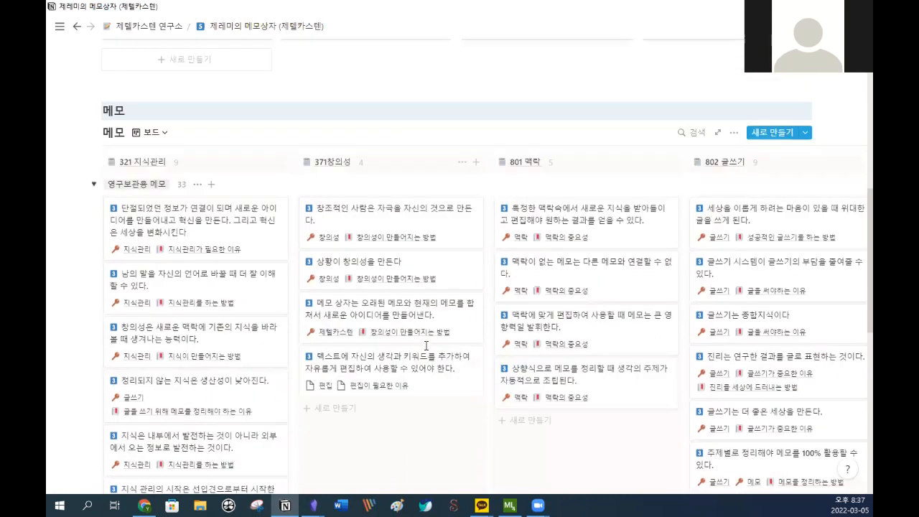
scroll(426, 345, "up", 3)
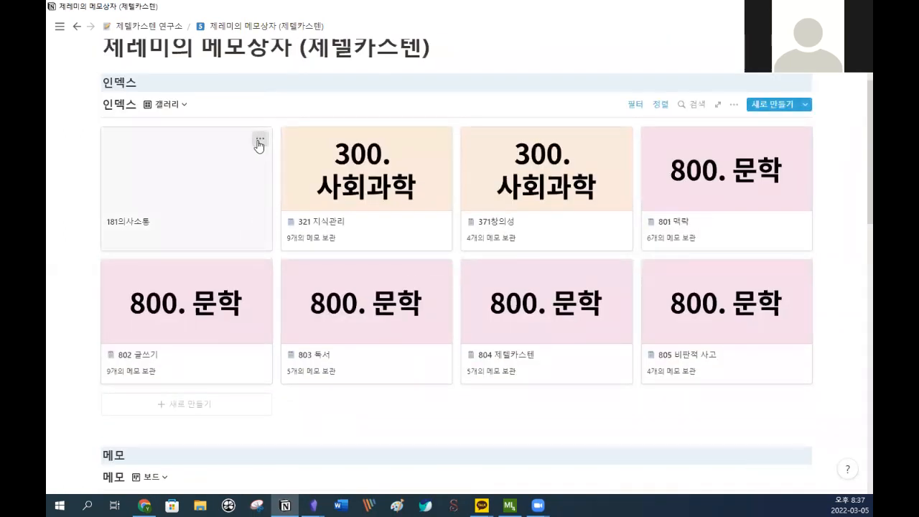
left_click(260, 140)
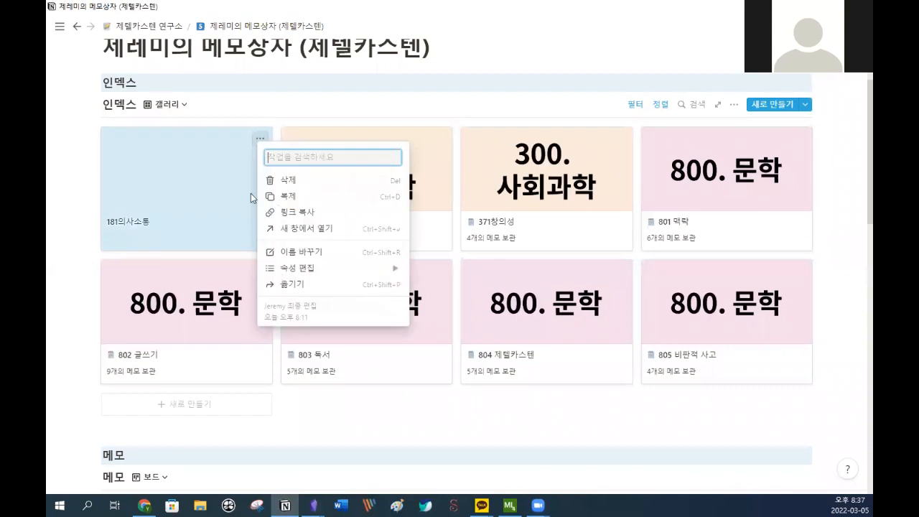
left_click(310, 181)
scroll(411, 371, "down", 1)
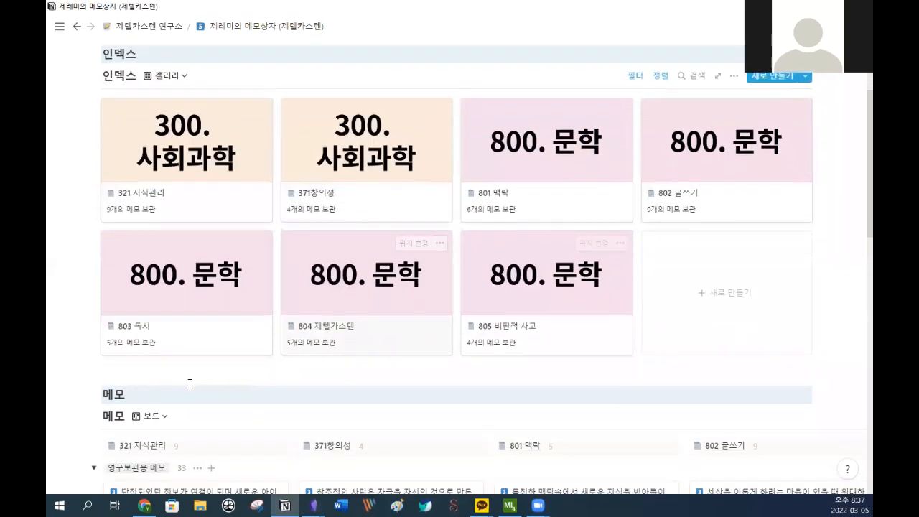
Open the 803 독서 page from the 인덱스 gallery and examine its title and properties, highlighting the title.
scroll(310, 428, "down", 3)
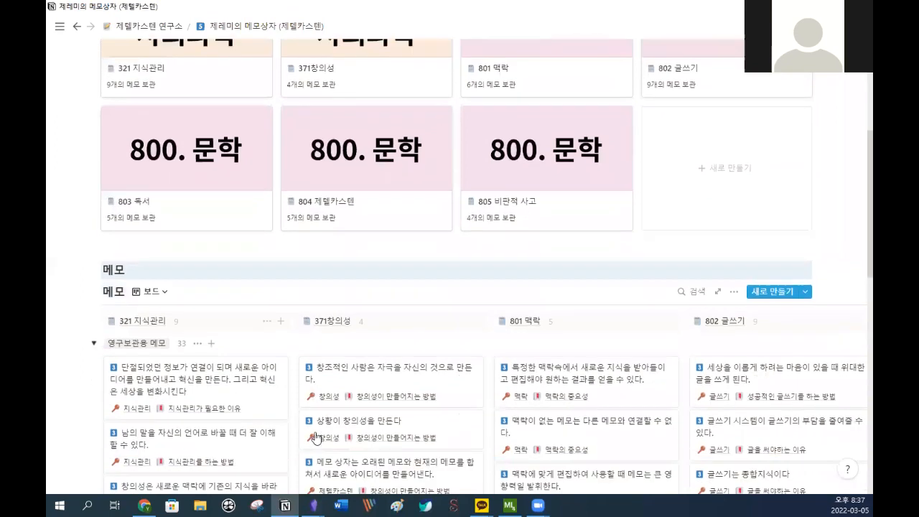
left_click(537, 506)
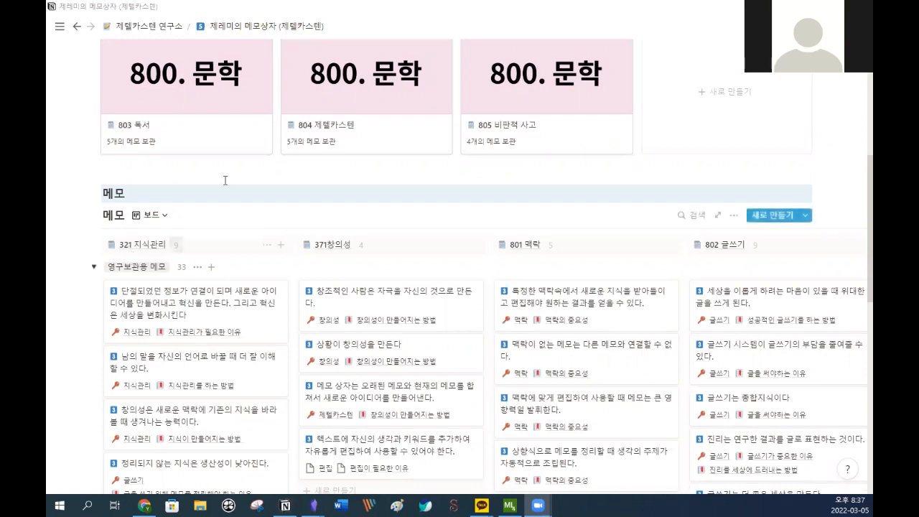
left_click(190, 116)
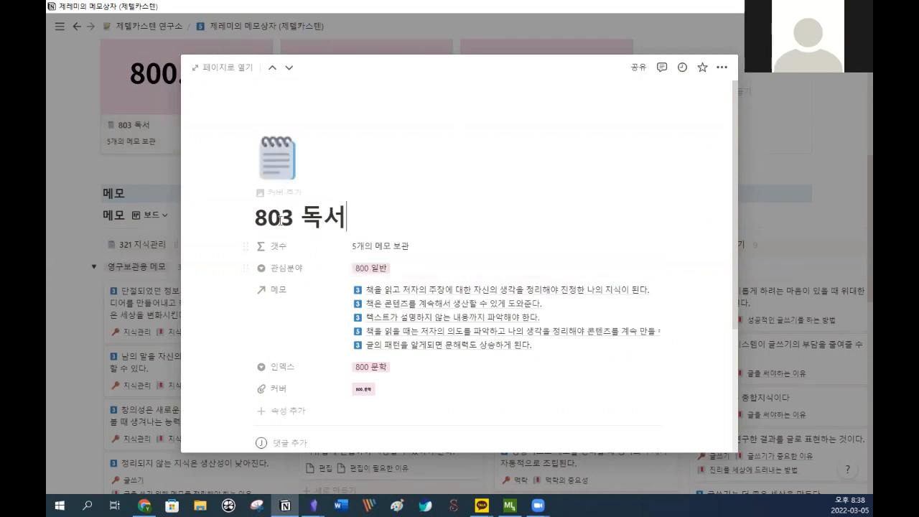
left_click_drag(256, 218, 342, 221)
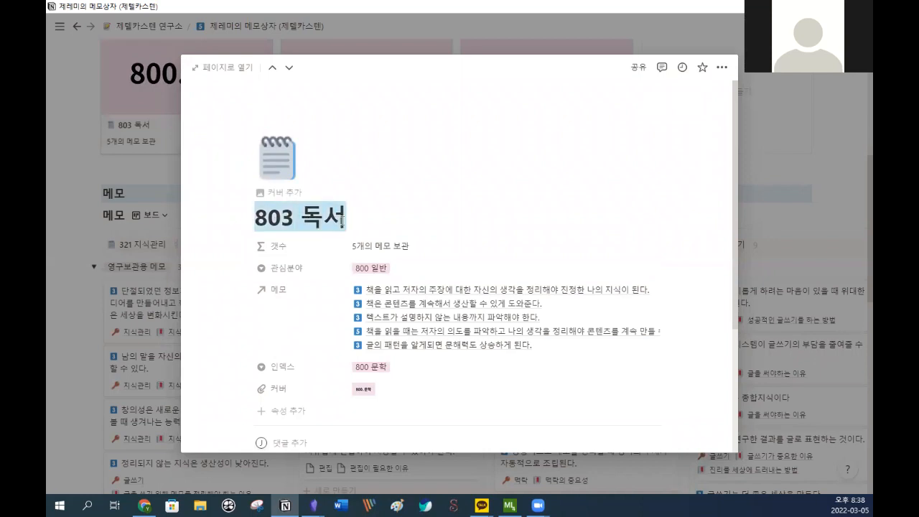
left_click(295, 218)
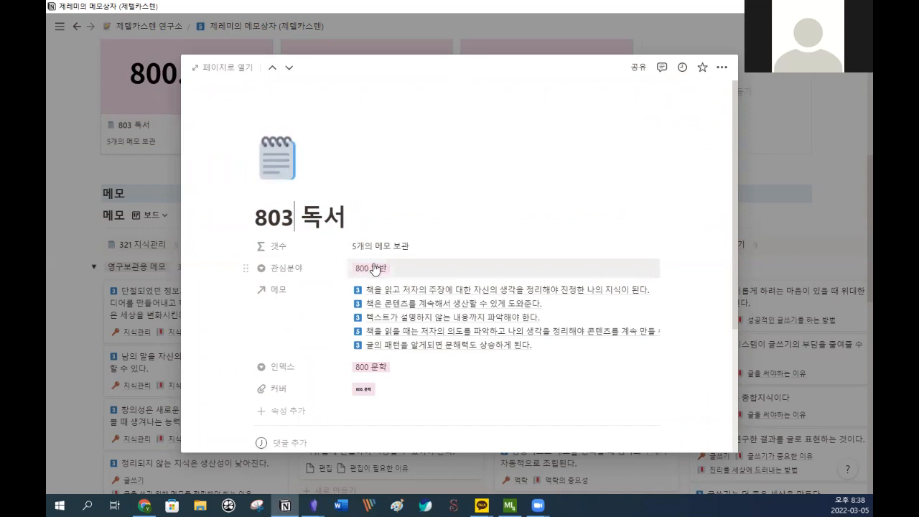
left_click_drag(257, 218, 344, 219)
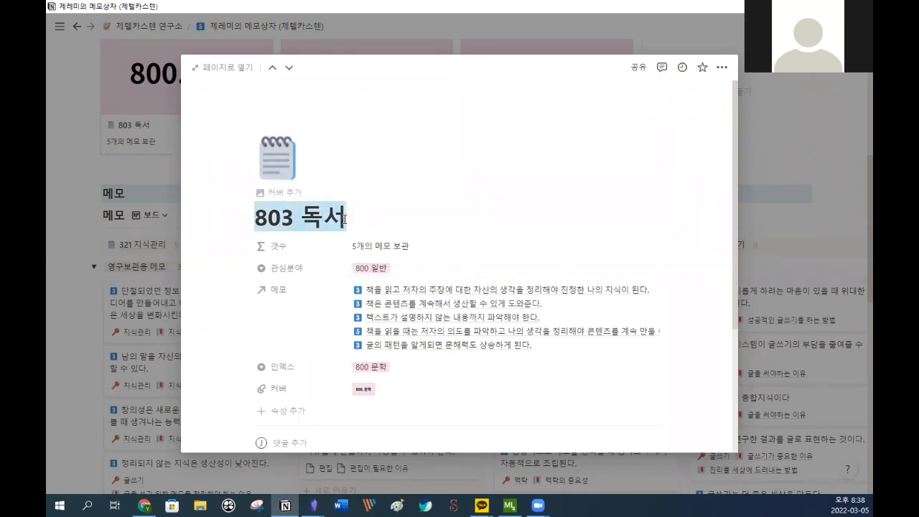
left_click(302, 218)
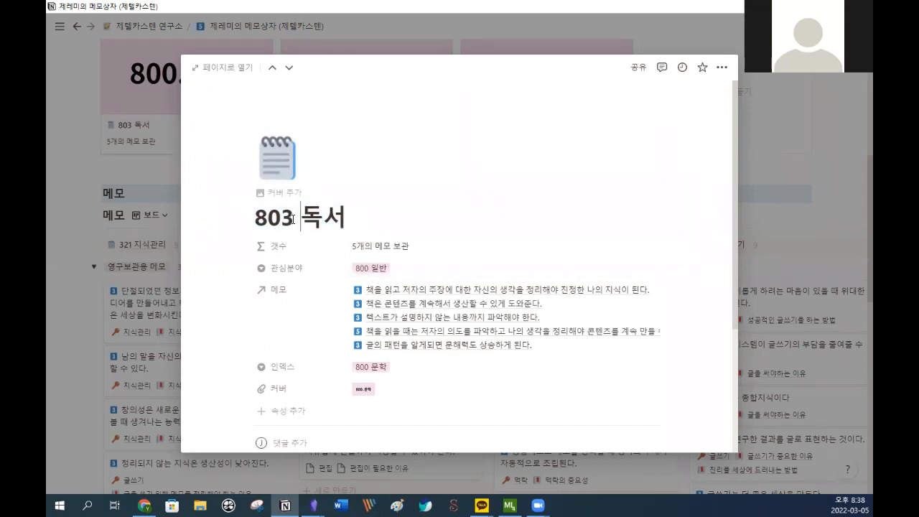
left_click_drag(257, 219, 343, 221)
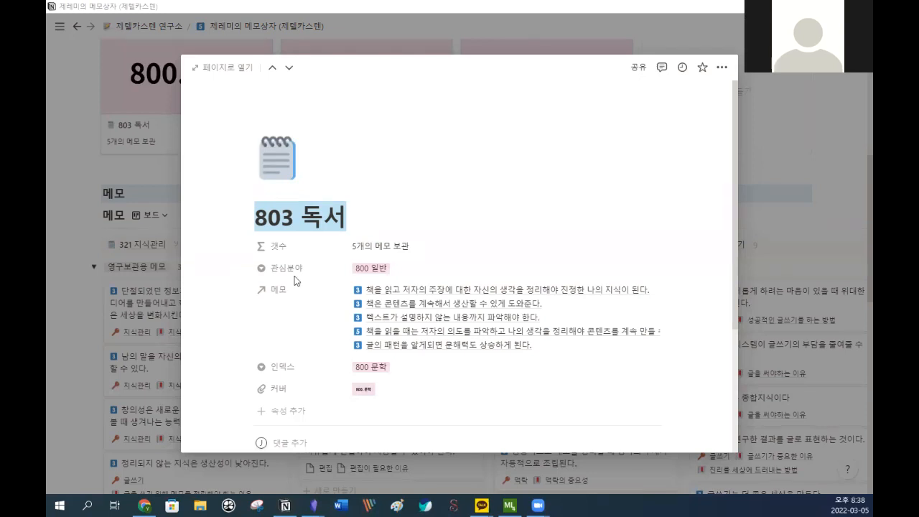
Point out the 803 number and the name in the title of the 803 독서 page.
left_click(285, 218)
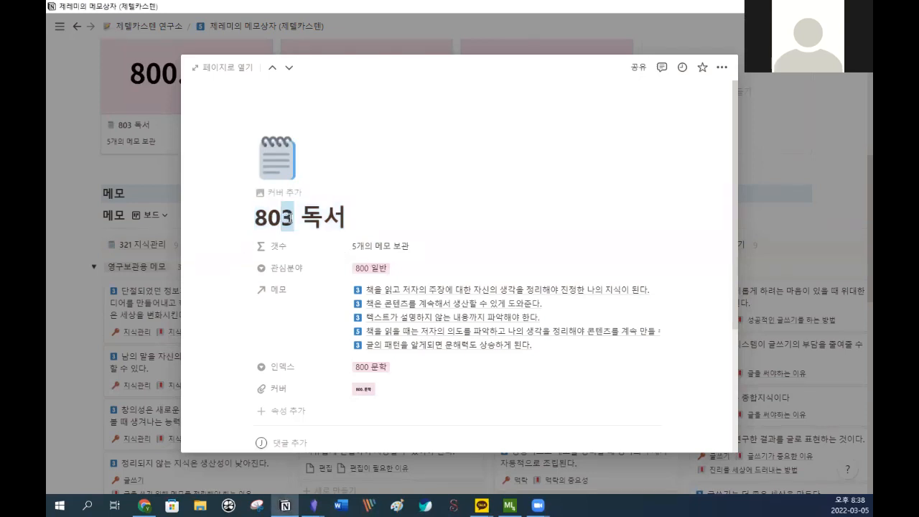
left_click_drag(279, 216, 347, 222)
left_click(293, 217)
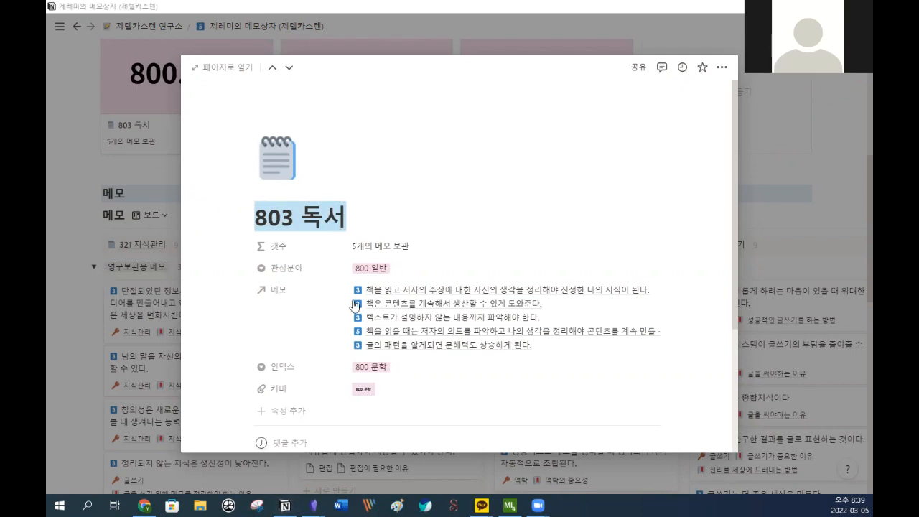
Close the 803 독서 page and switch the 메모 database to the 기본 보기 table view.
left_click(134, 239)
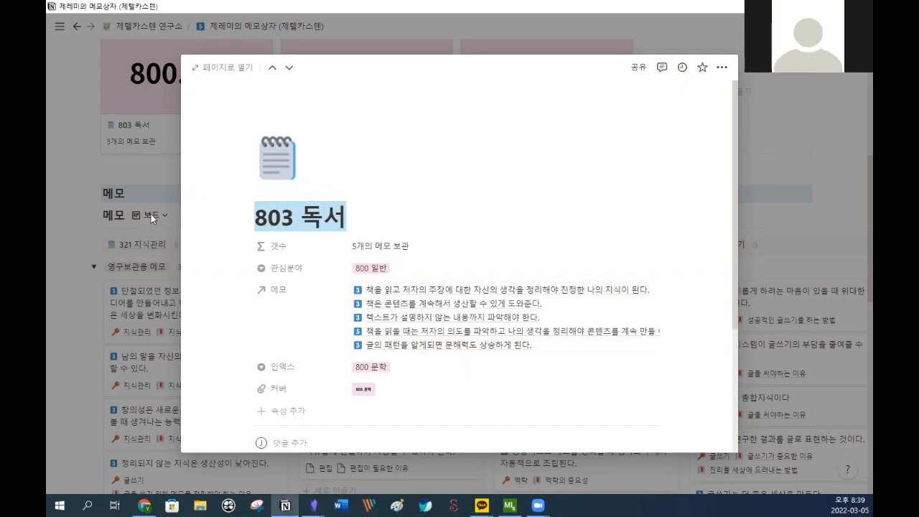
left_click(150, 214)
left_click(151, 215)
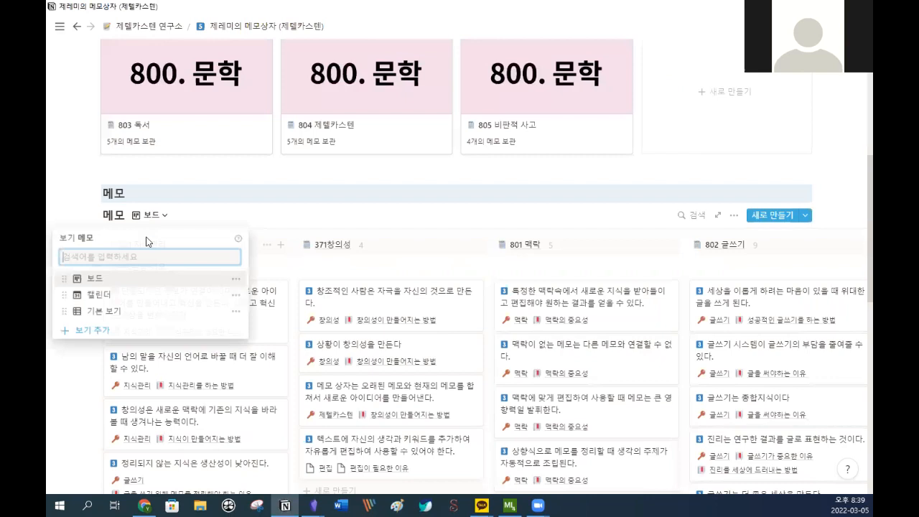
left_click(135, 321)
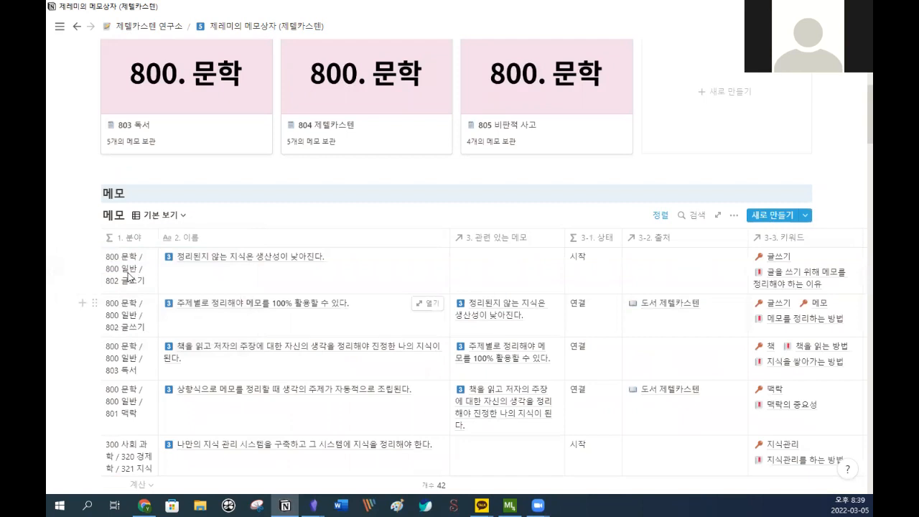
Inspect the 1. 분야 formula in the first memo row and compare it with the 인덱스, 관심분야 and 두번째 뇌 columns.
left_click(130, 279)
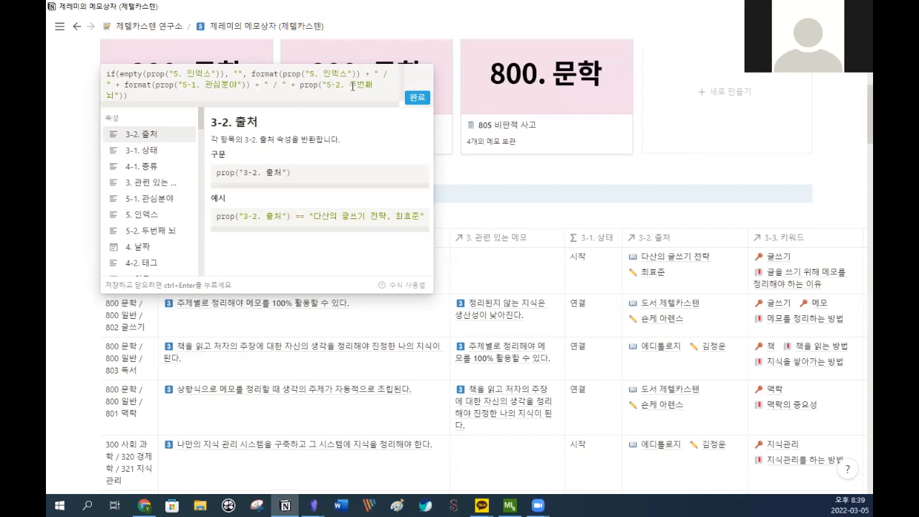
left_click(287, 314)
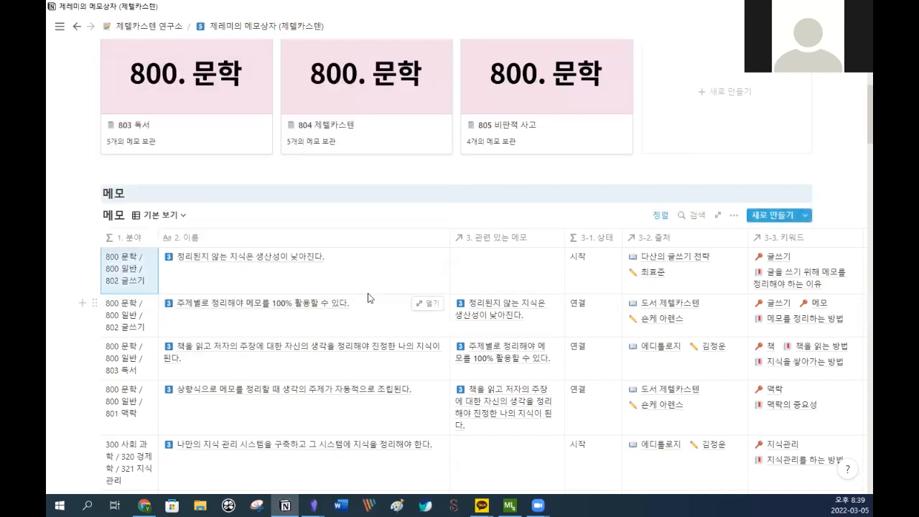
scroll(402, 287, "right", 10)
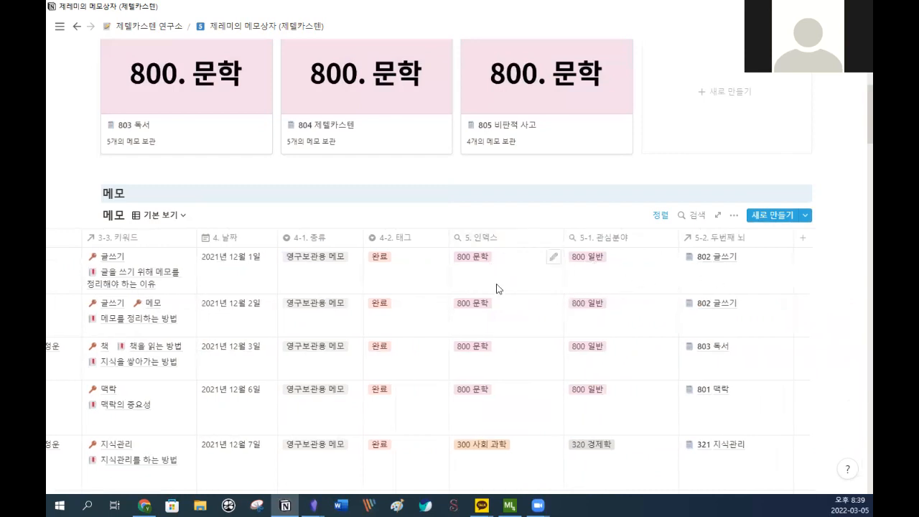
scroll(498, 287, "left", 10)
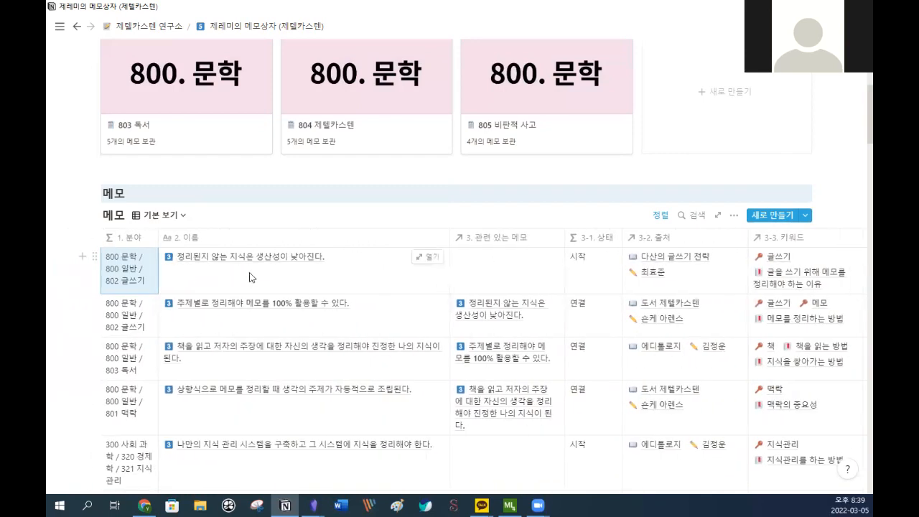
scroll(327, 283, "right", 2)
scroll(327, 284, "right", 15)
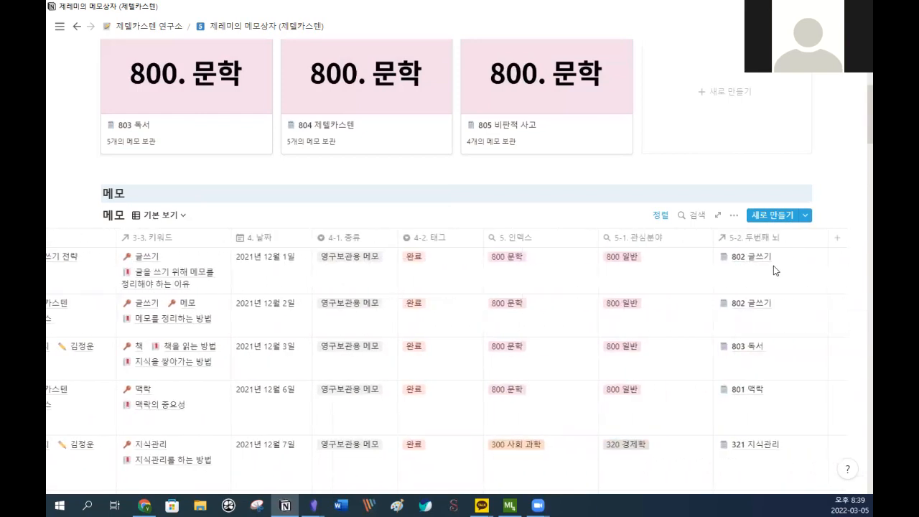
Inspect the 5-2. 두번째 뇌 relation of the first memo row and close it without changing the link.
left_click_drag(773, 265, 765, 269)
left_click_drag(636, 190, 765, 275)
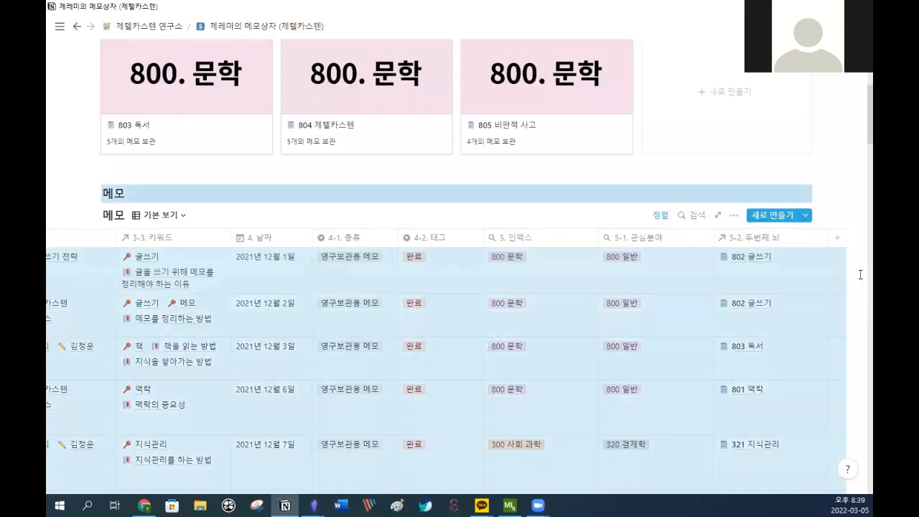
left_click(855, 274)
left_click(754, 260)
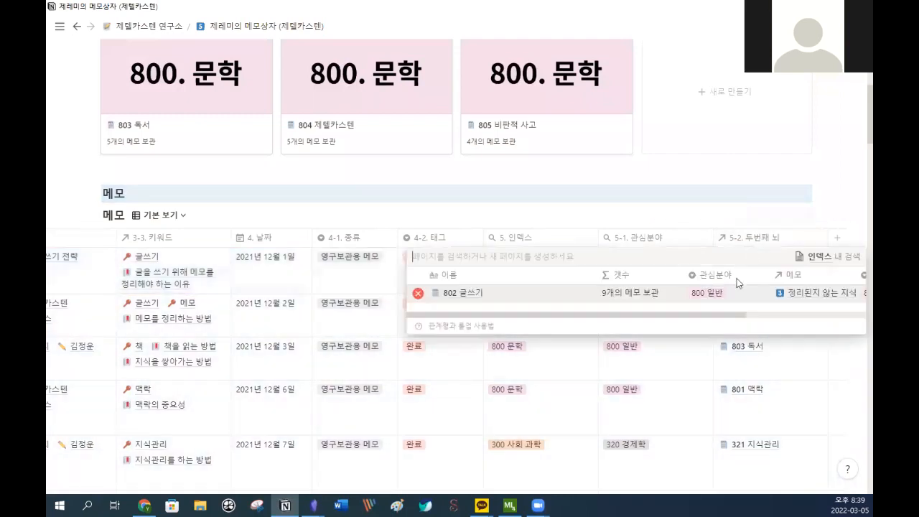
key("Escape")
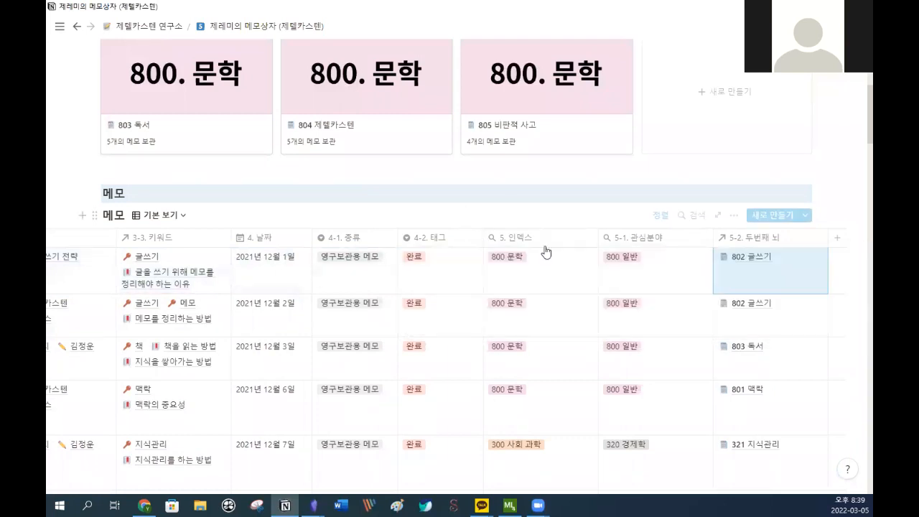
Add an empty memo row at the end of the 메모 table and link its 5-2. 두번째 뇌 relation to 321 지식관리.
scroll(662, 348, "down", 15)
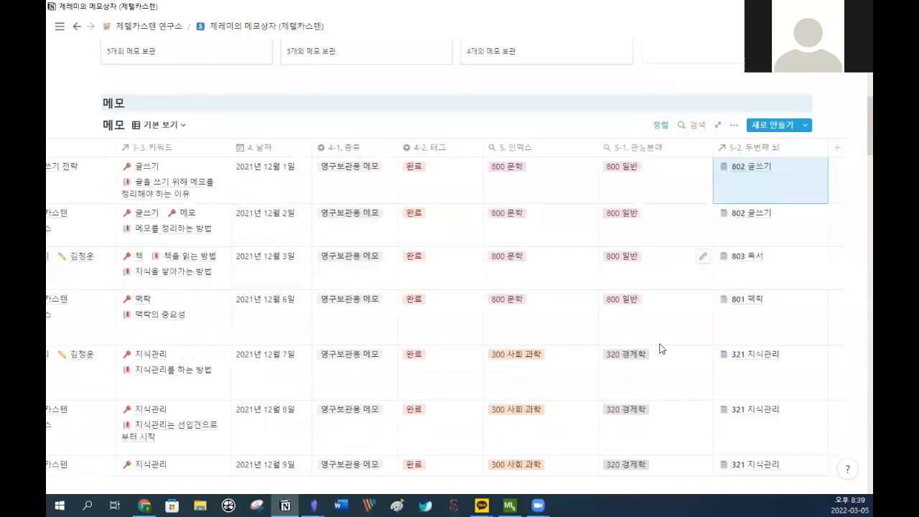
scroll(338, 350, "down", 15)
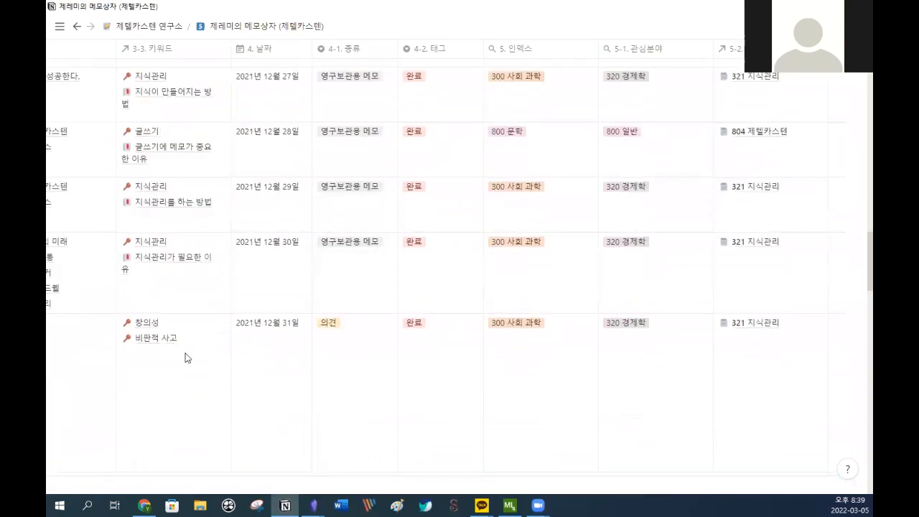
scroll(253, 379, "down", 15)
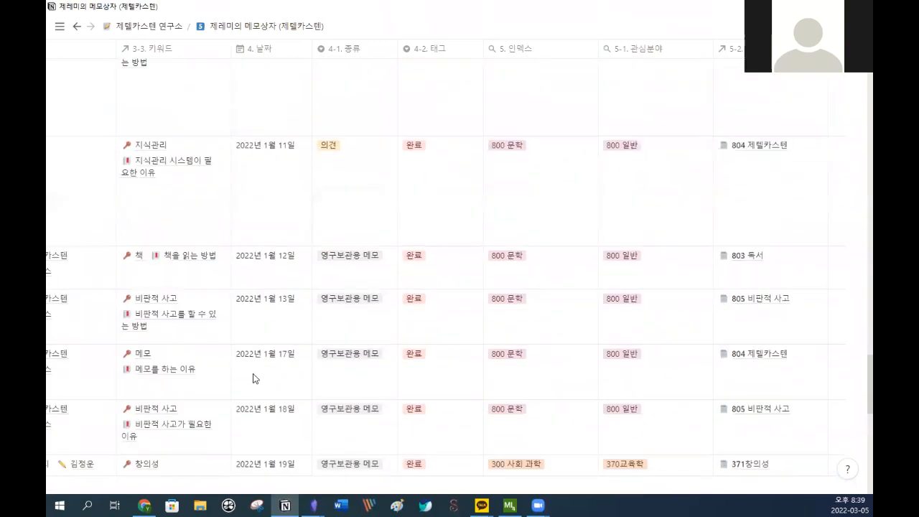
scroll(233, 288, "left", 10)
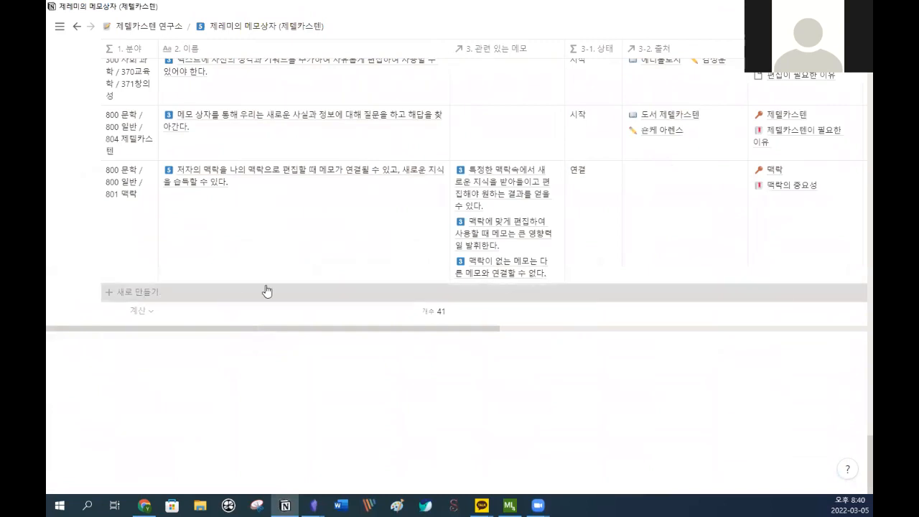
left_click(416, 297)
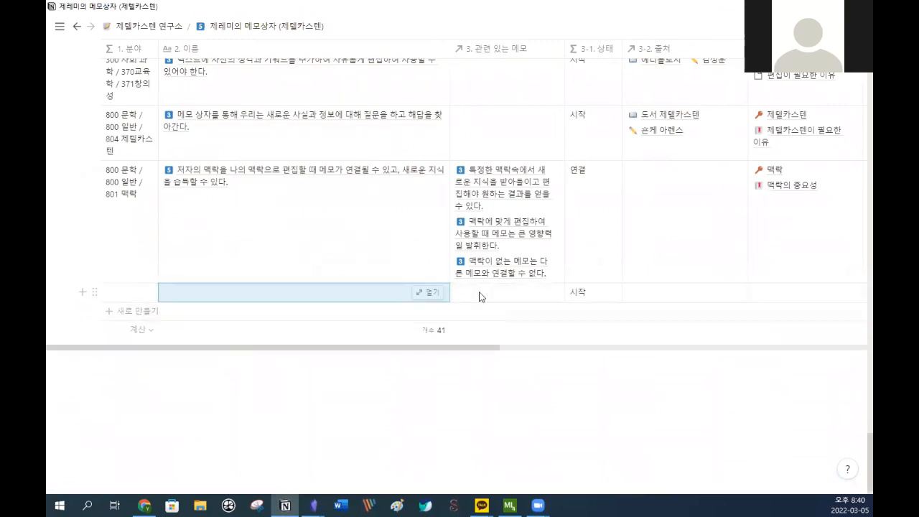
scroll(478, 295, "right", 10)
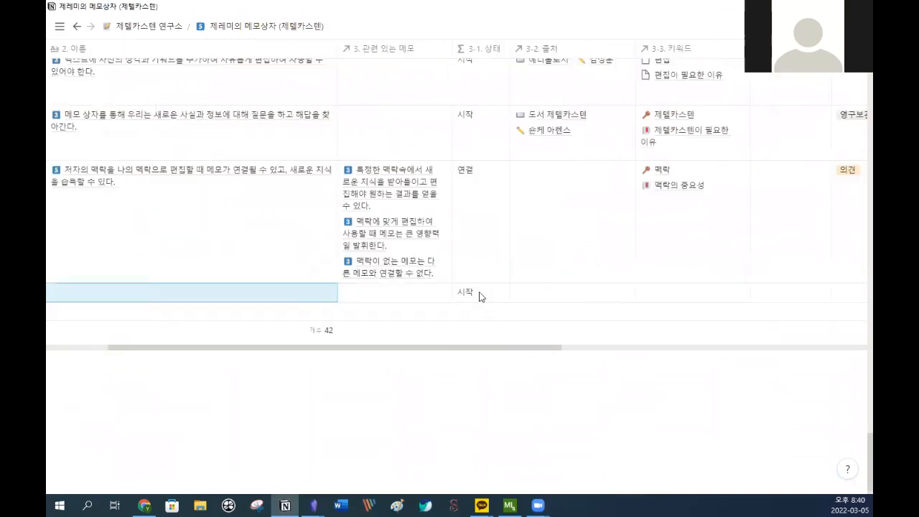
left_click(721, 292)
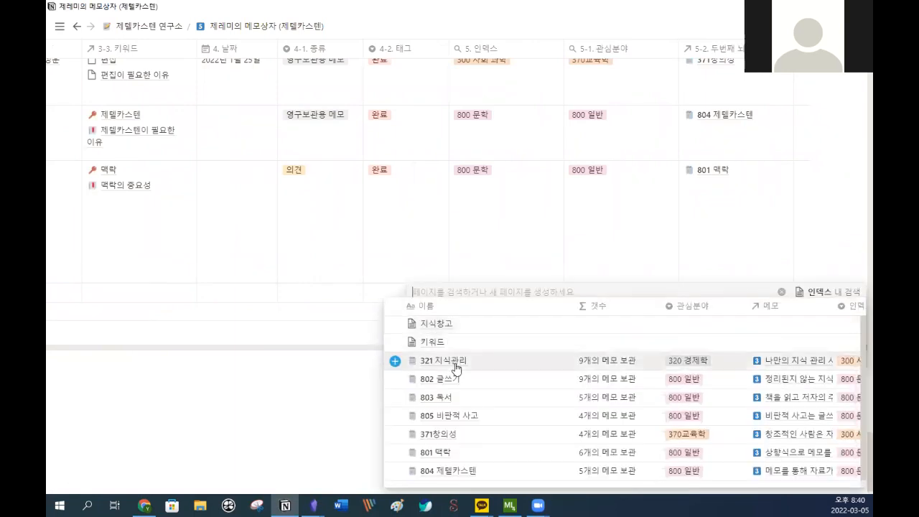
left_click(457, 368)
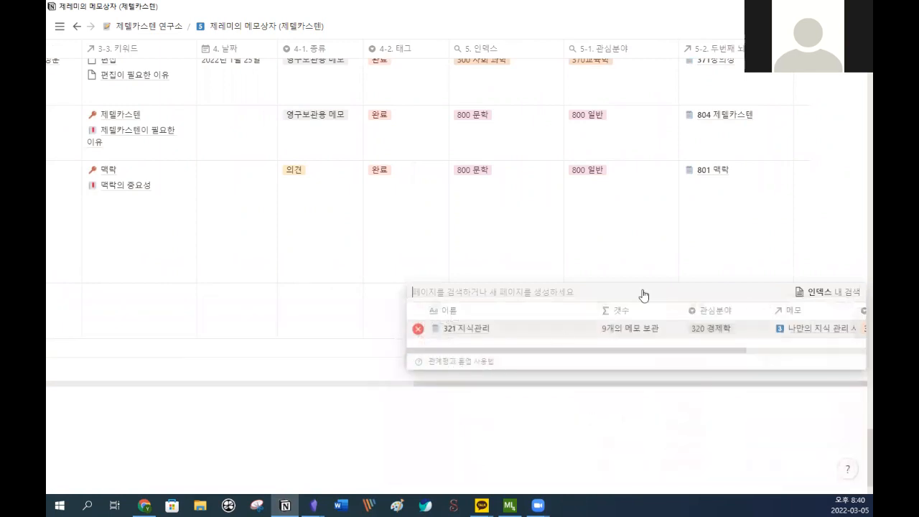
left_click(757, 248)
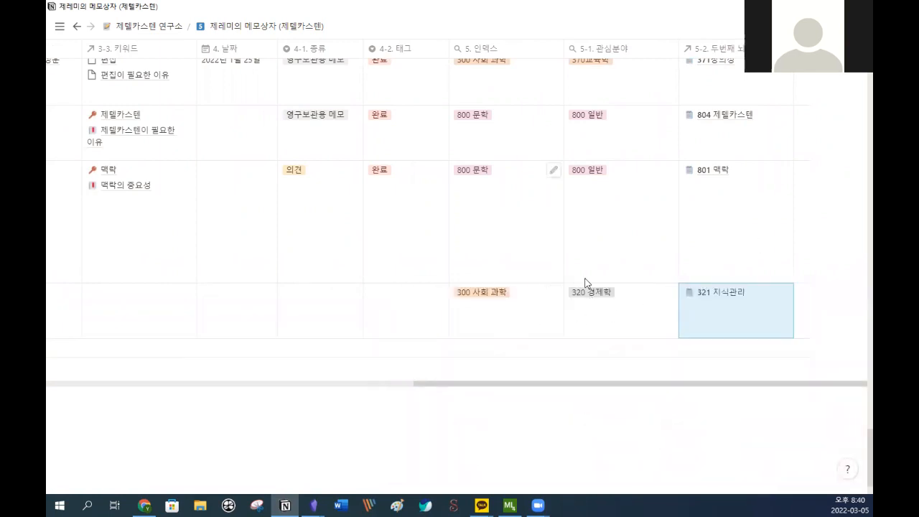
Compare the new row's 1. 분야 value with its 5. 인덱스, 5-1. 관심분야 and 5-2. 두번째 뇌 fields.
scroll(541, 305, "left", 1)
scroll(540, 305, "left", 10)
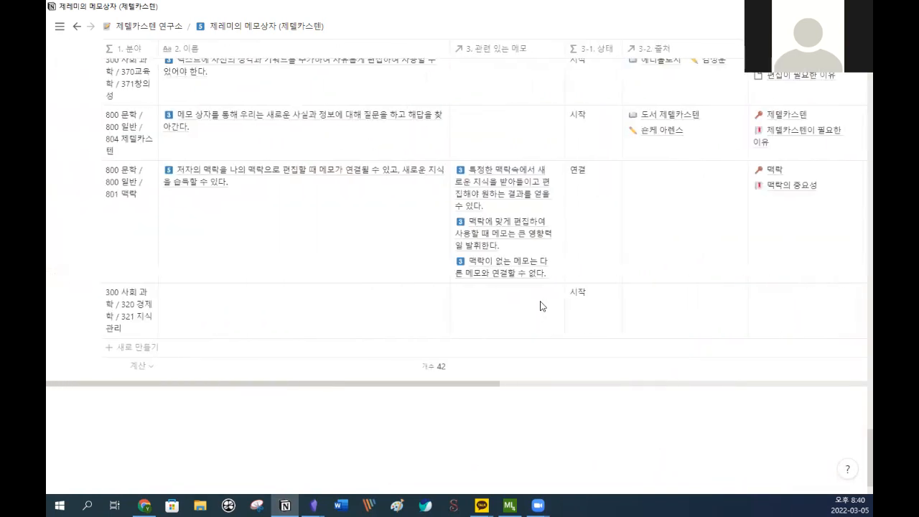
scroll(258, 316, "right", 10)
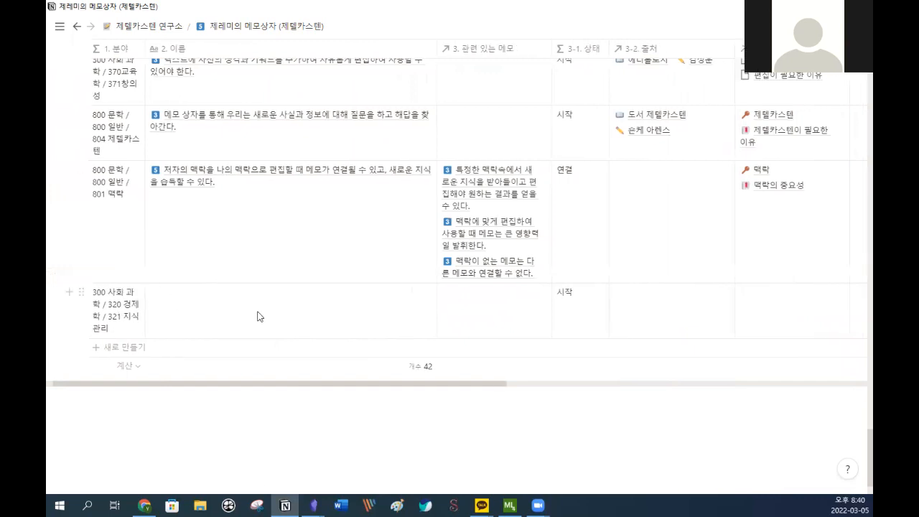
left_click(702, 315)
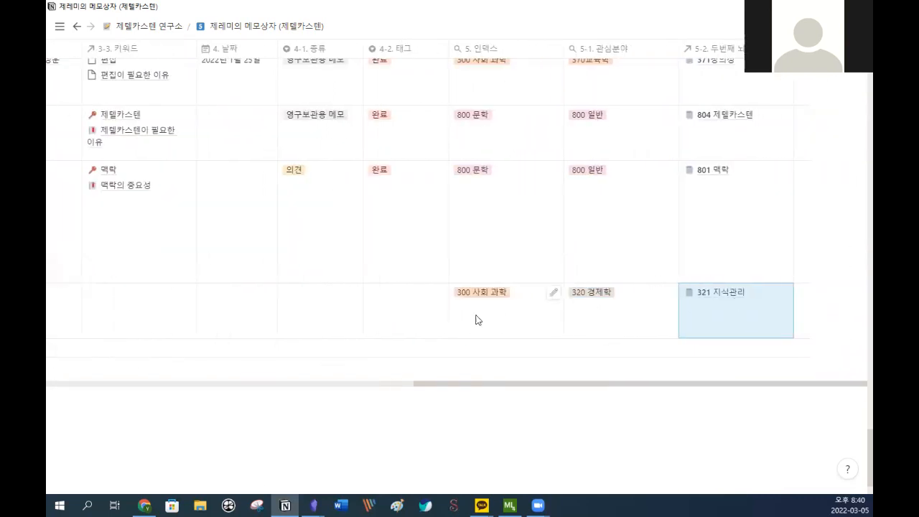
scroll(474, 318, "left", 10)
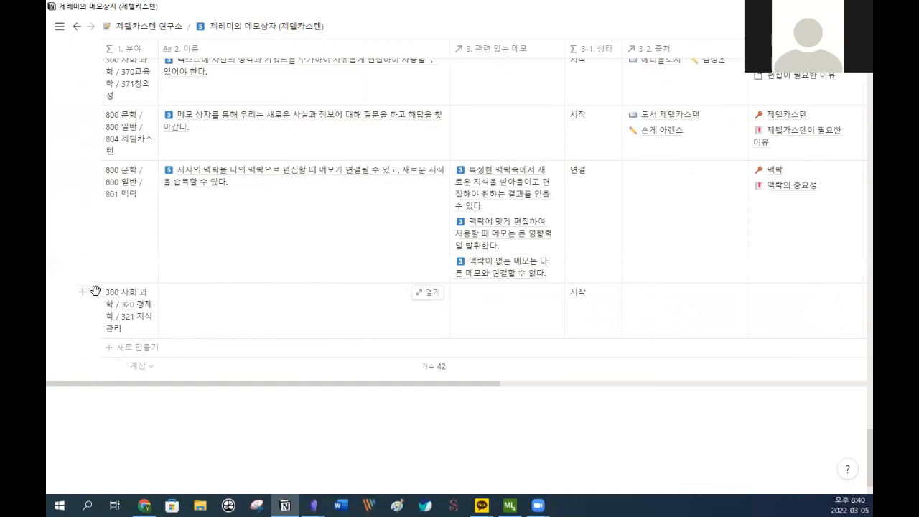
Delete the unnamed 321 지식관리 row at the end of the 메모 table.
left_click(94, 293)
left_click(132, 244)
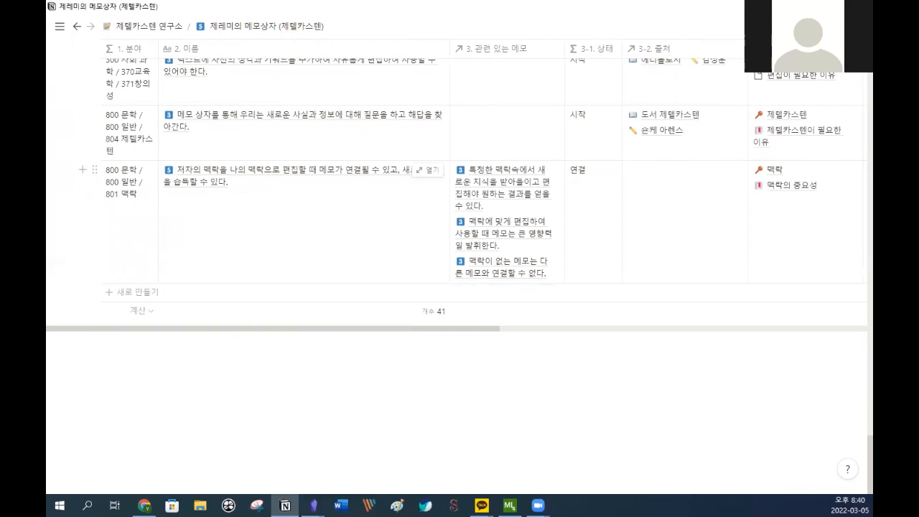
Switch the 메모 database back to the 보드 view.
scroll(226, 231, "up", 15)
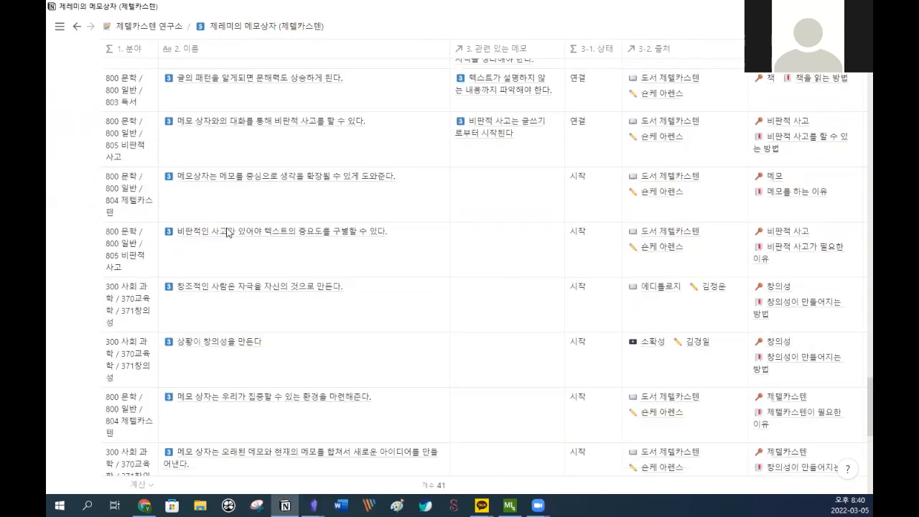
scroll(175, 209, "up", 15)
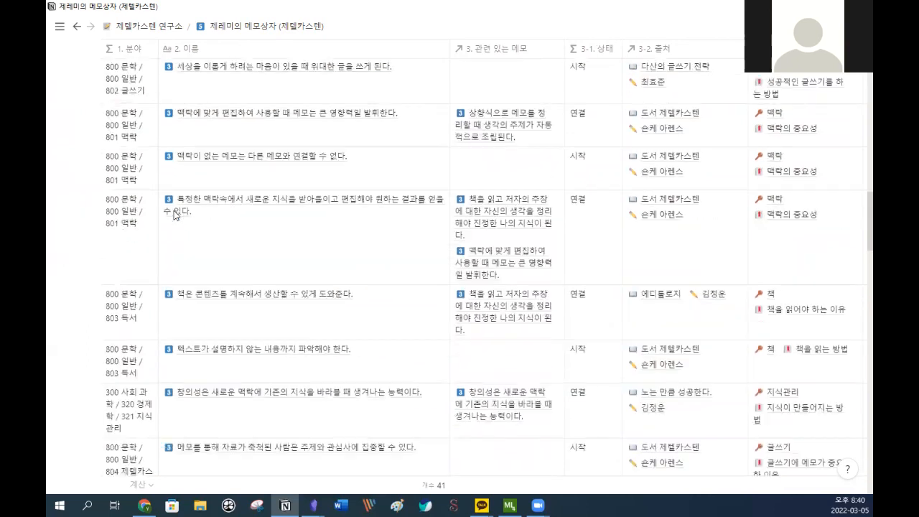
scroll(166, 282, "up", 2)
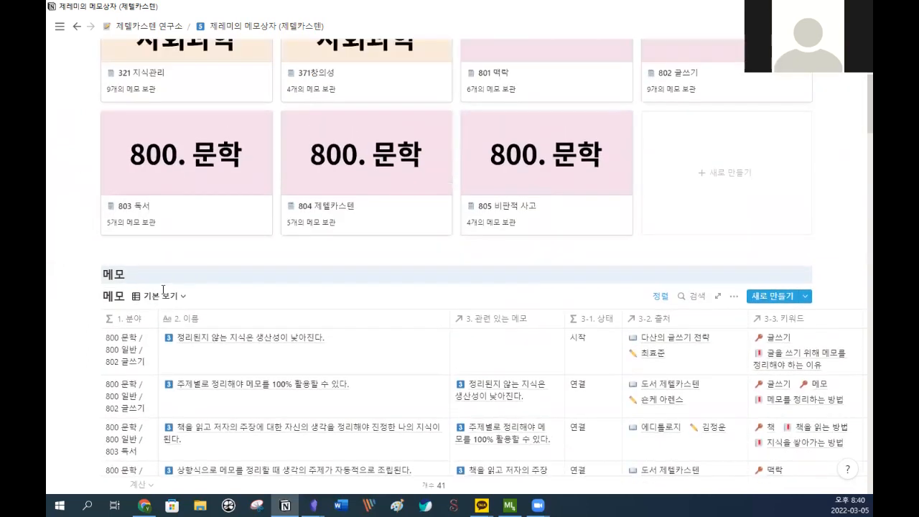
left_click(161, 301)
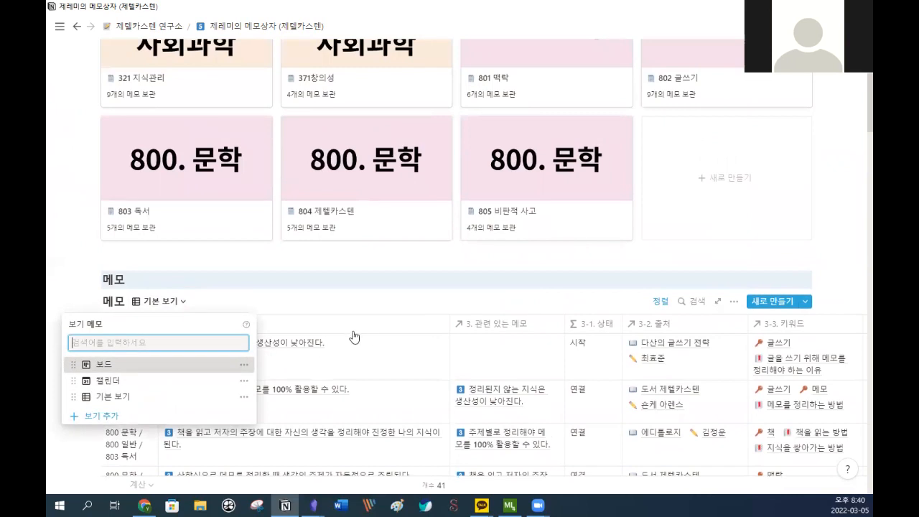
key("Return")
Move the 801 맥락 card about assembling topics by organizing memos bottom-up (상향식) from 영구보관용 메모 to the 의견 group.
scroll(507, 381, "down", 4)
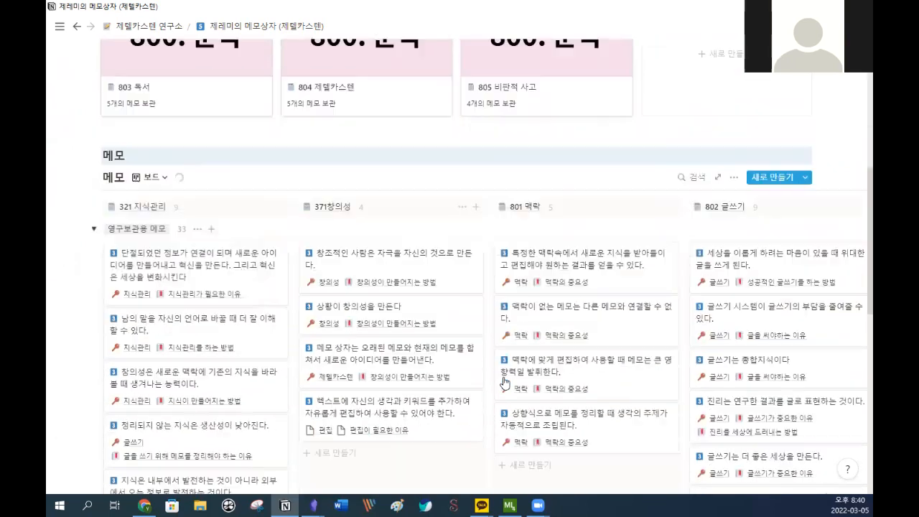
left_click_drag(528, 215, 581, 224)
scroll(590, 196, "down", 1)
left_click_drag(562, 180, 572, 456)
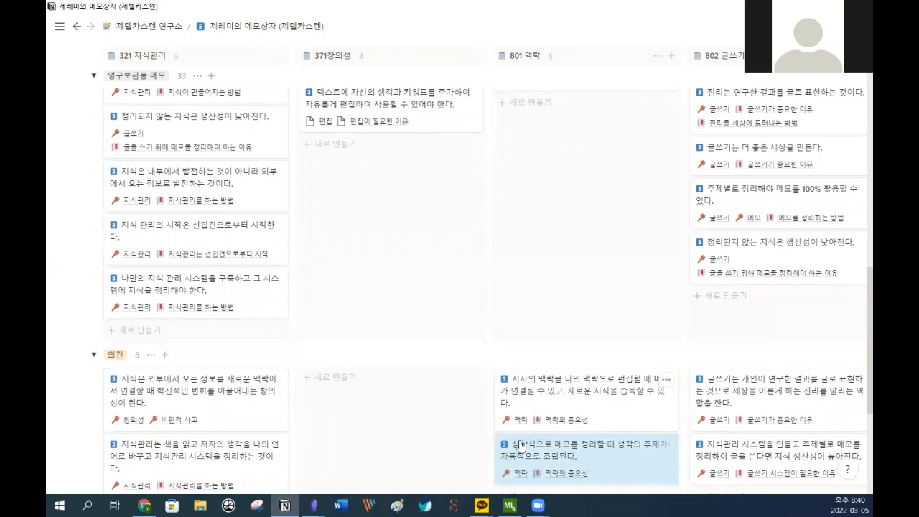
Return the 상향식 memo card to the end of the 801 맥락 column in the 영구보관용 메모 group.
left_click_drag(544, 476, 567, 237)
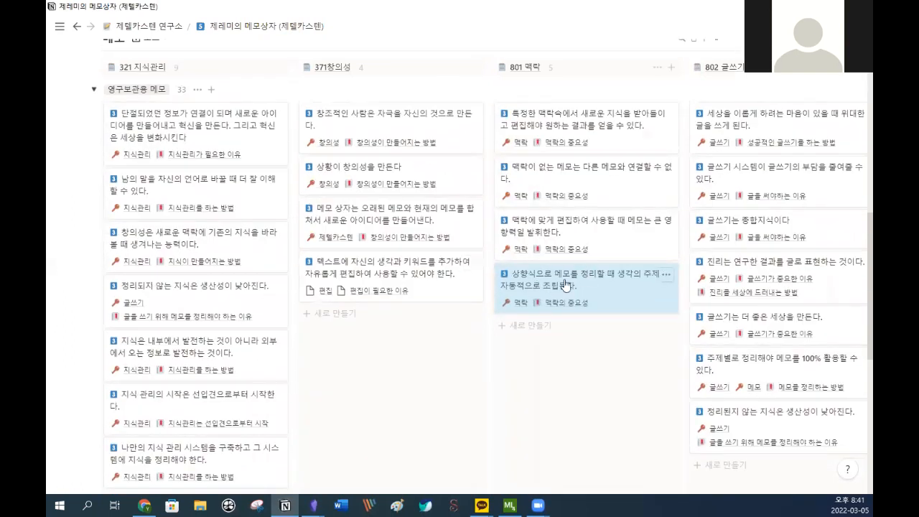
mouse_move(569, 303)
left_mouse_down()
mouse_move(364, 338)
mouse_move(547, 298)
mouse_move(552, 306)
left_mouse_up()
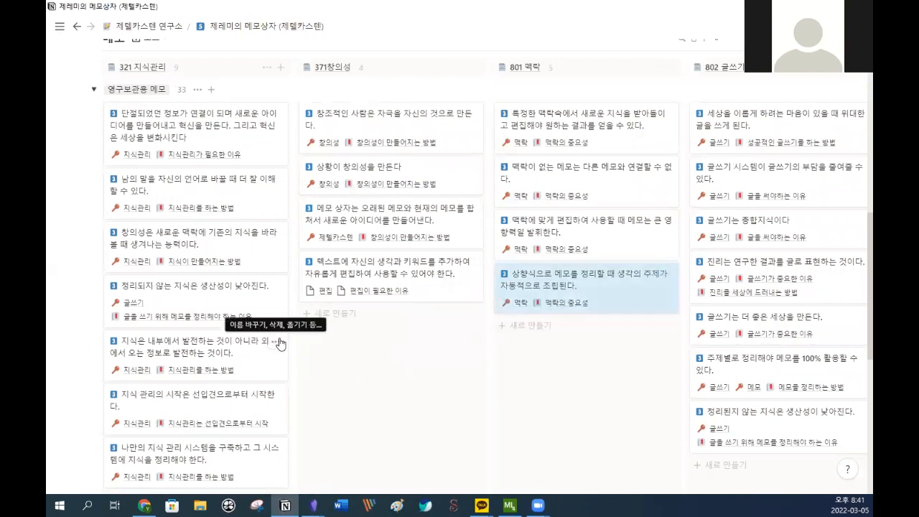